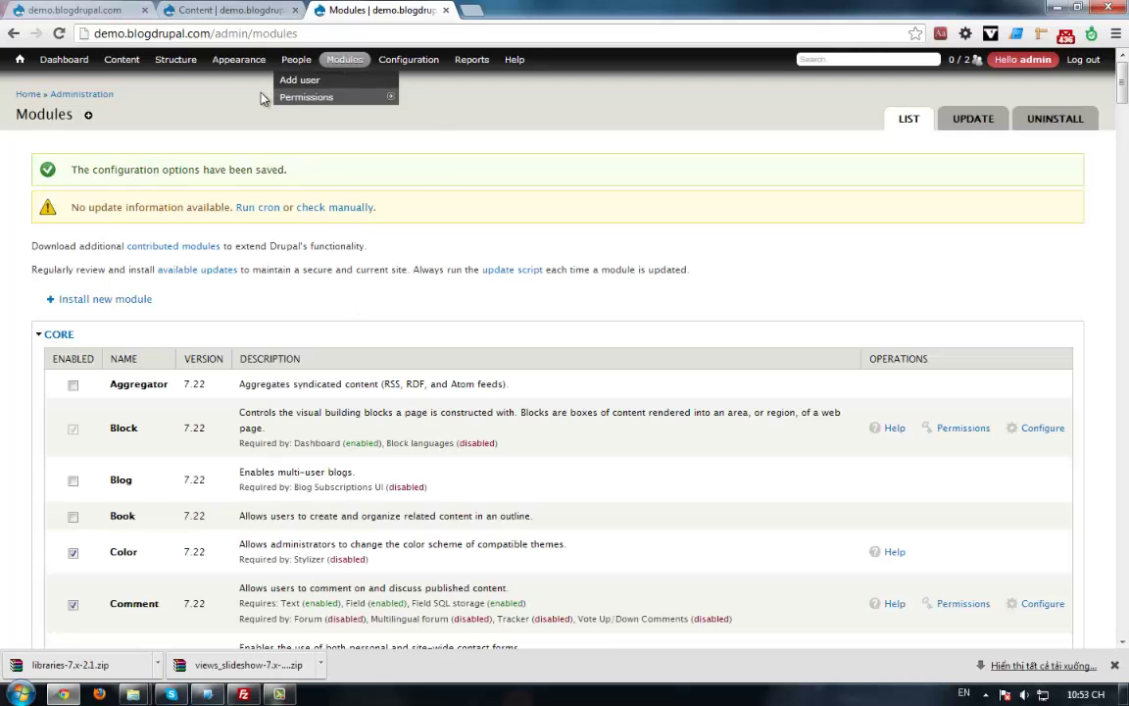
- Start a new content type named Slide Item and set its title field label to Slide Item Title
mouse_move(182, 120)
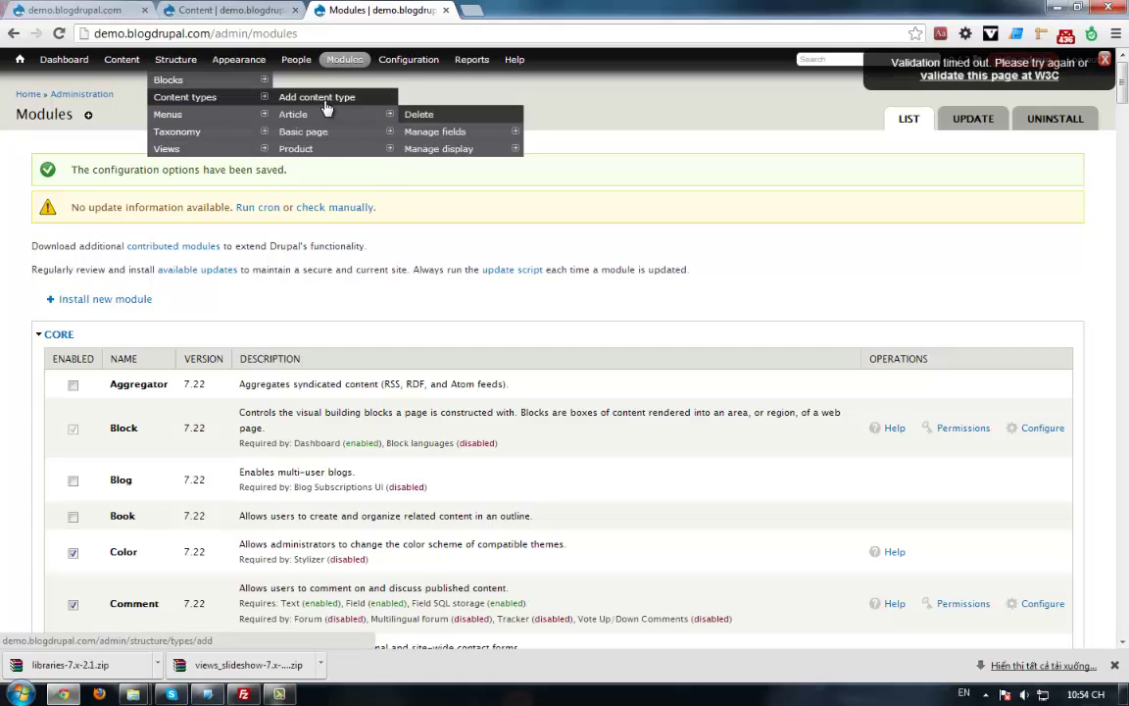
left_click(324, 98)
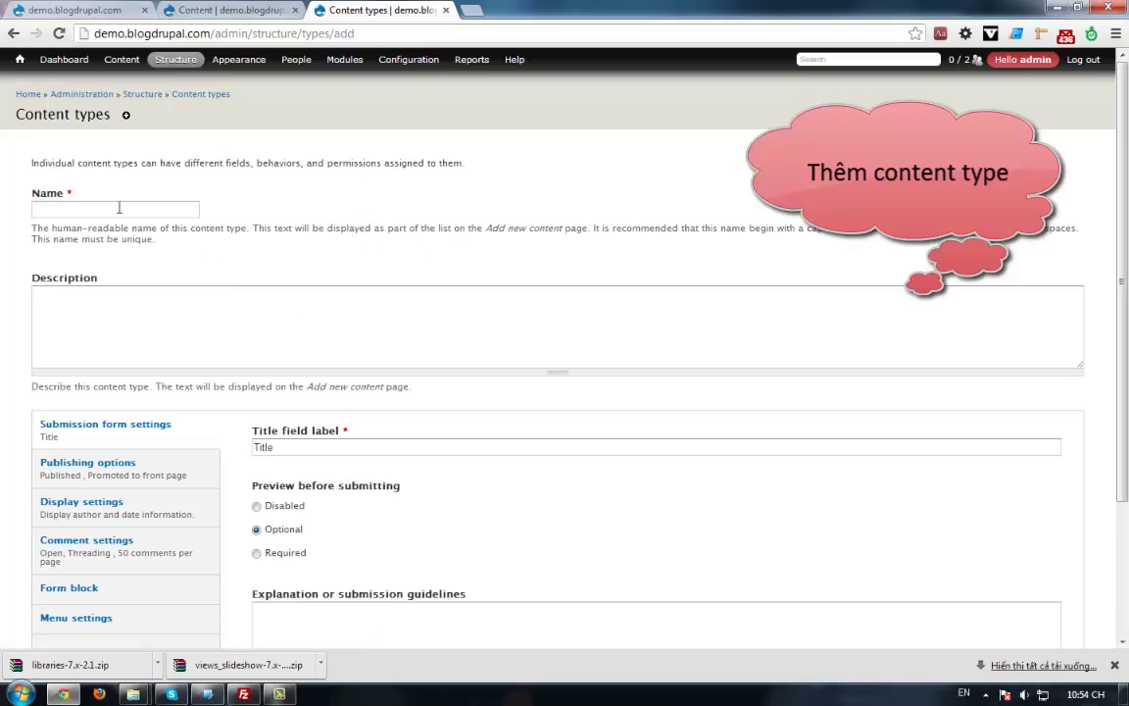
left_click(119, 207)
type("Slik")
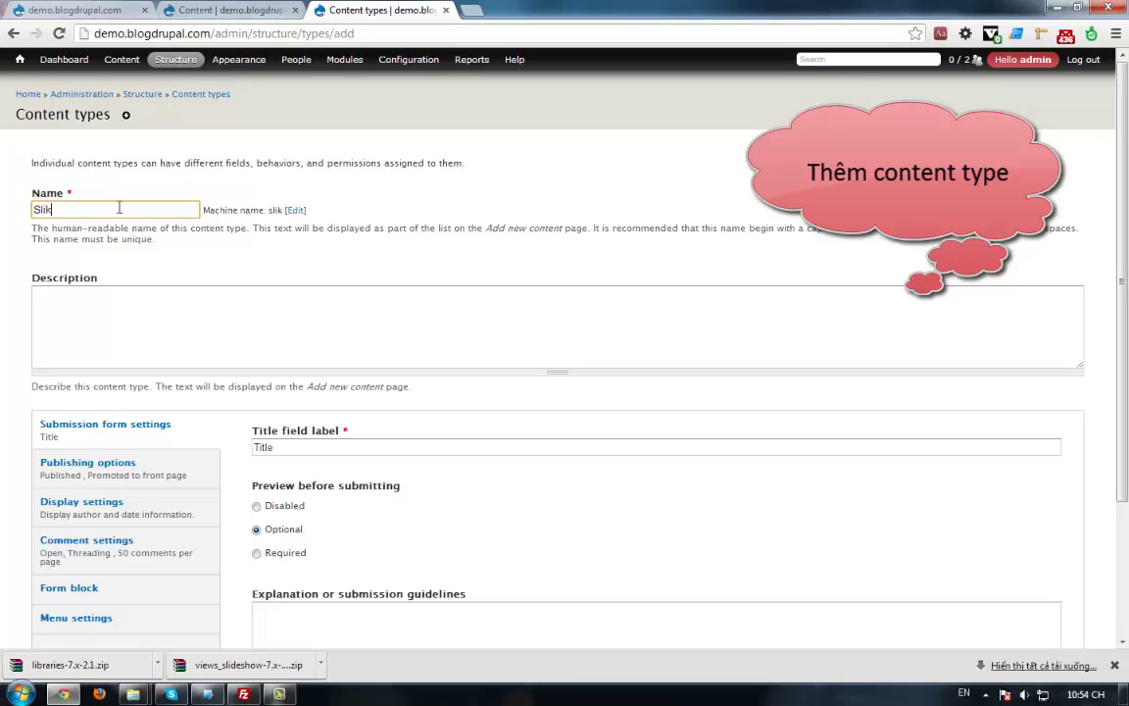
key("BackSpace")
type("de Item")
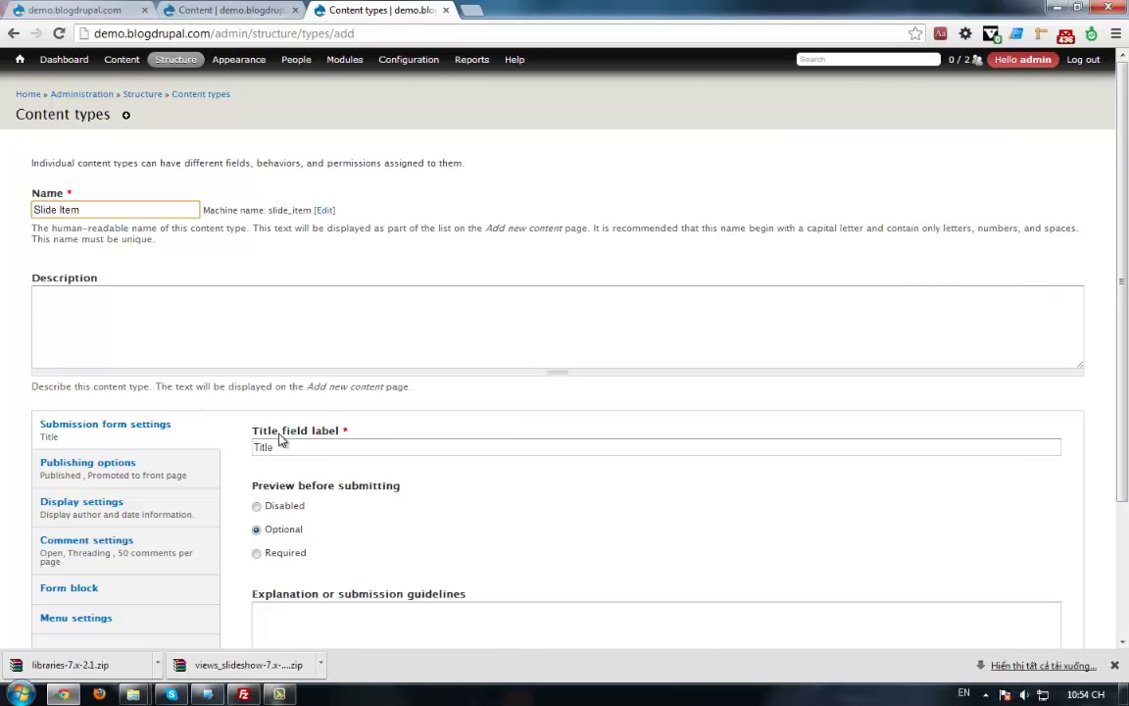
left_click(257, 447)
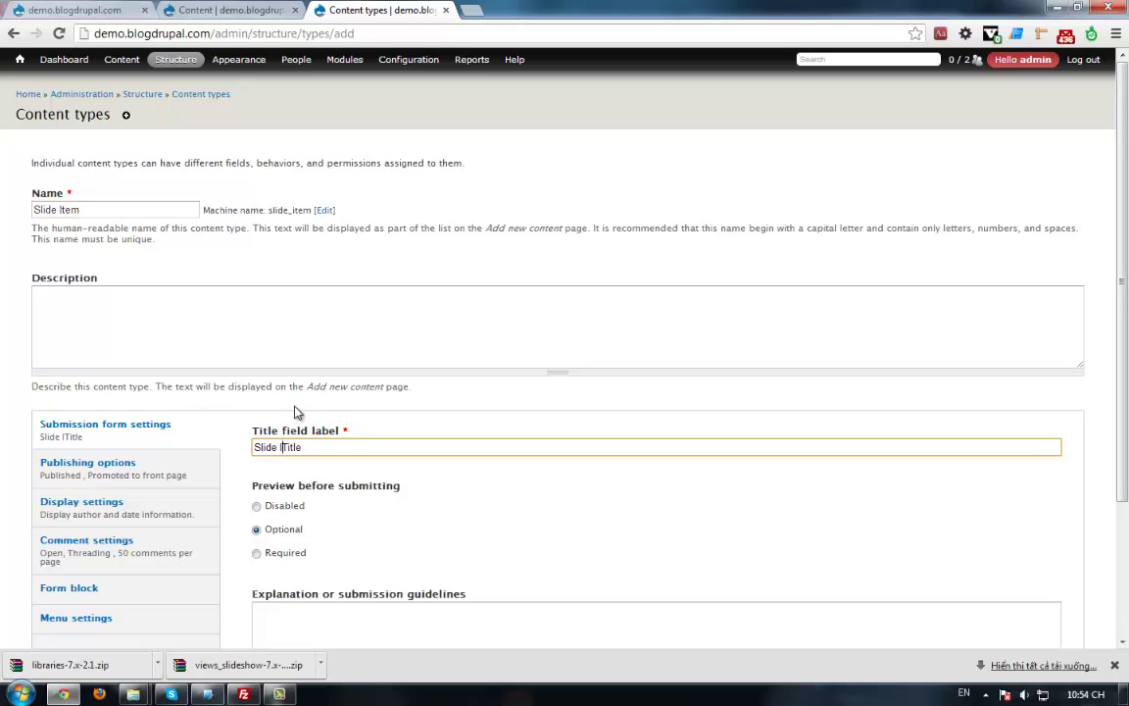
type("Slide Item")
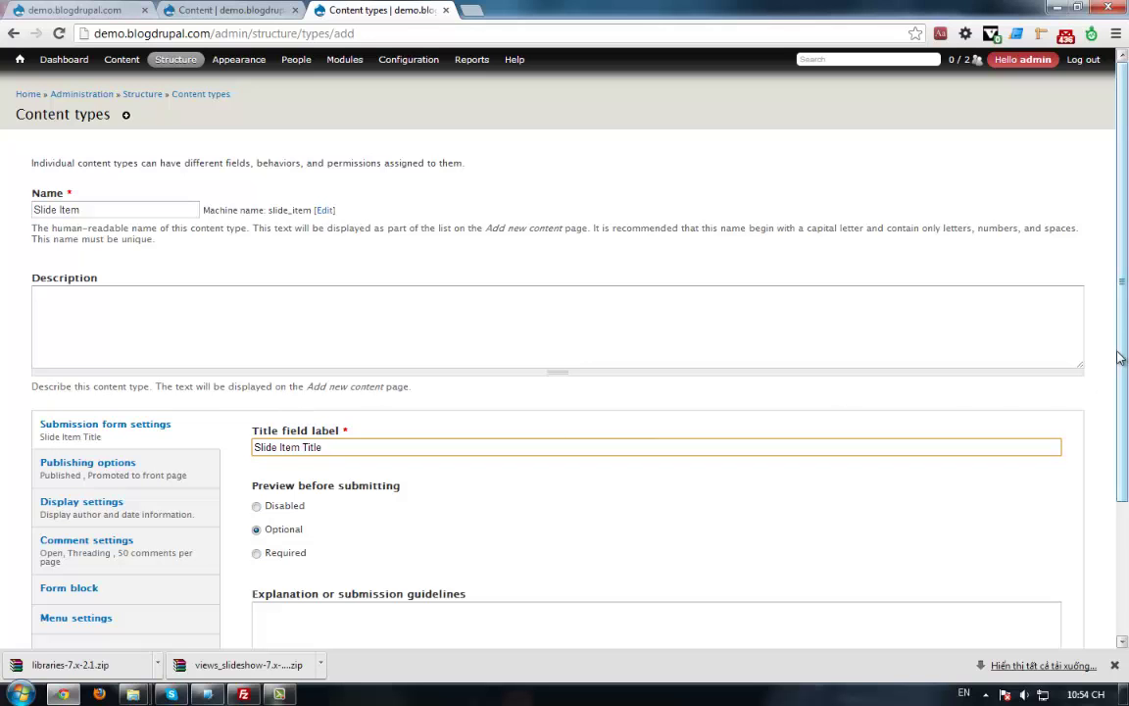
- Set the default comment setting for new Slide Item content to Closed
scroll(937, 467, "down", 3)
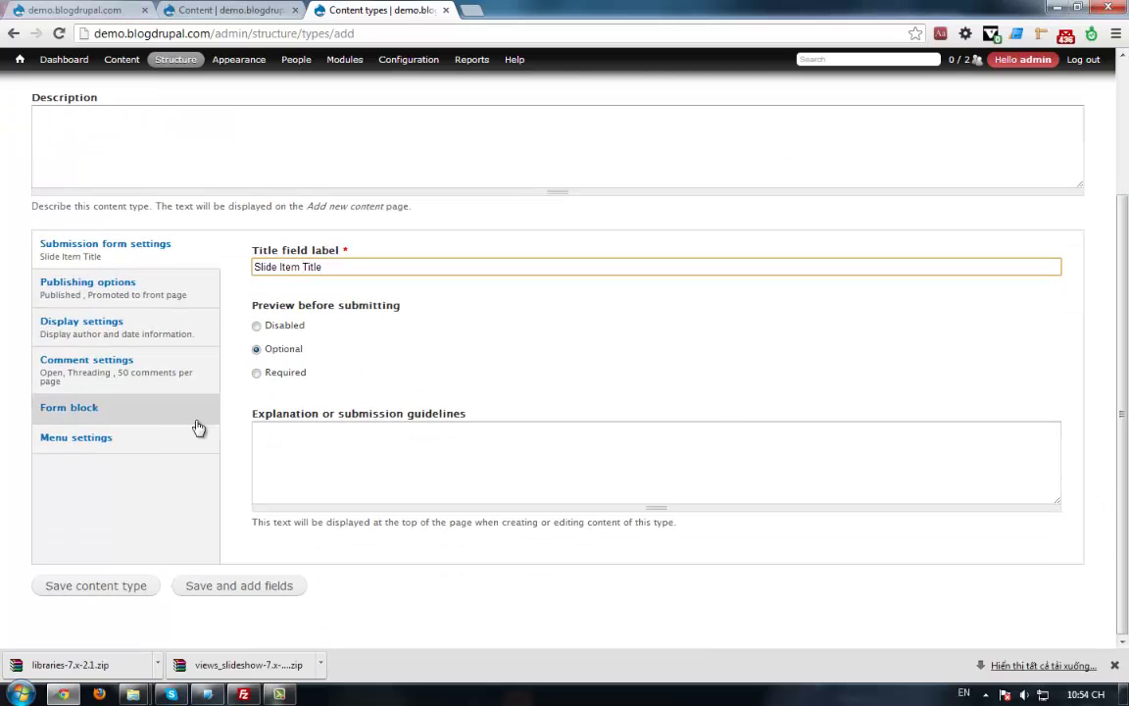
left_click(142, 444)
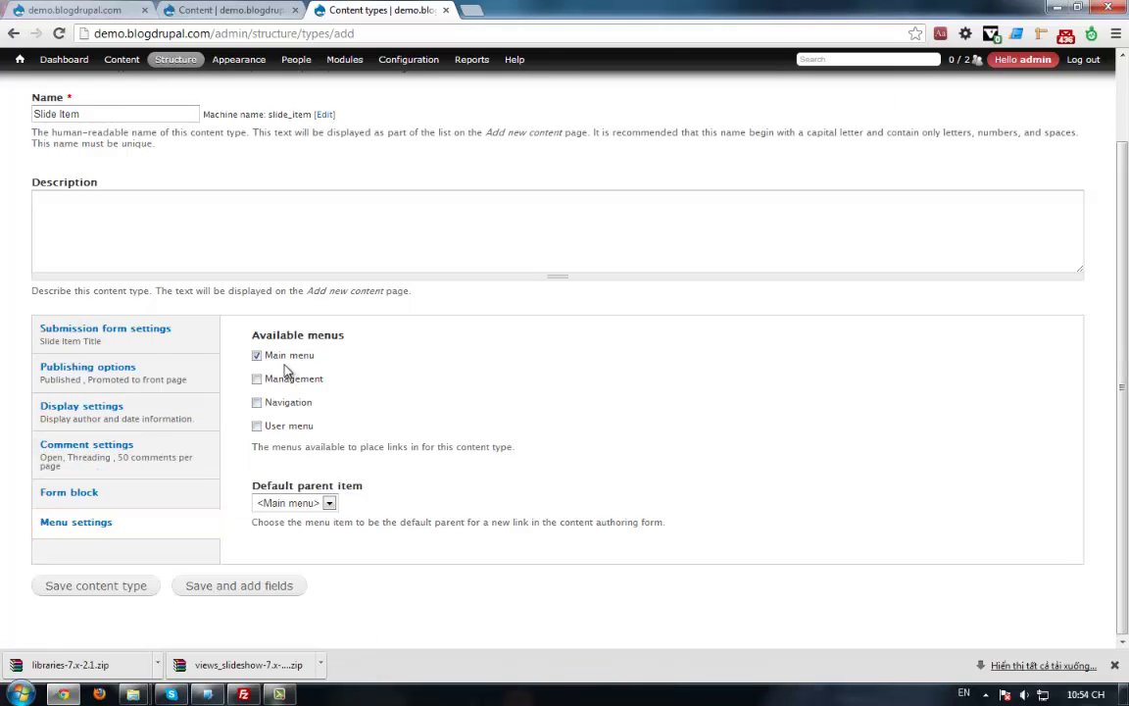
left_click(150, 477)
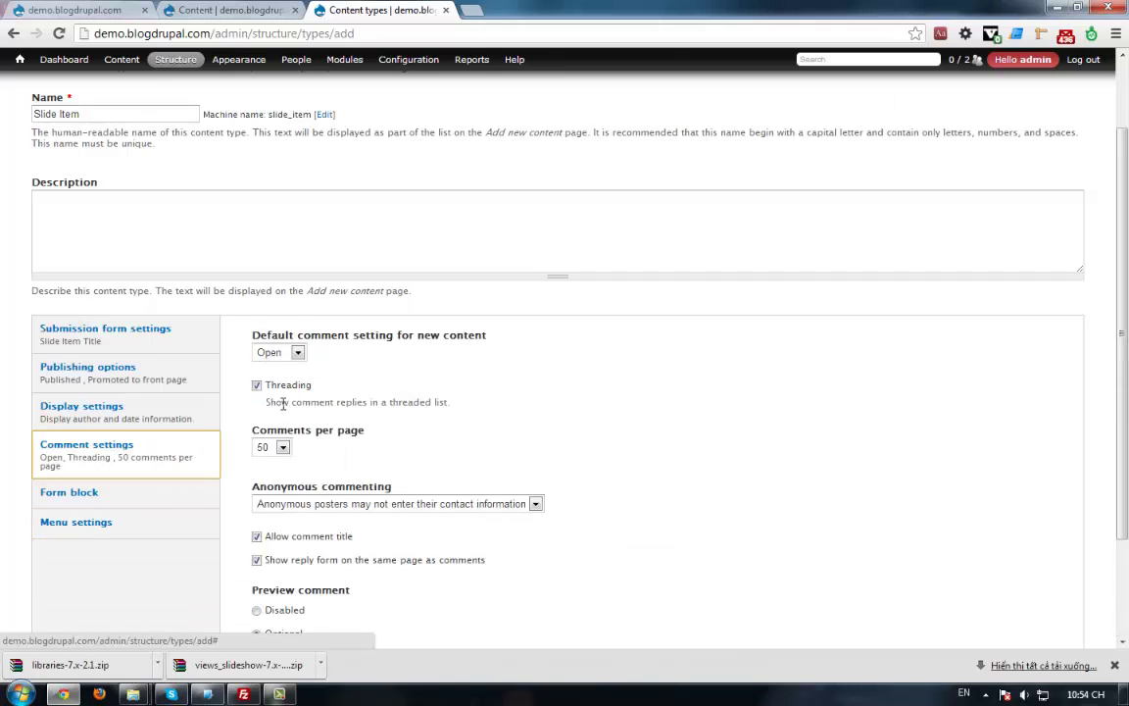
left_click(279, 353)
left_click(276, 380)
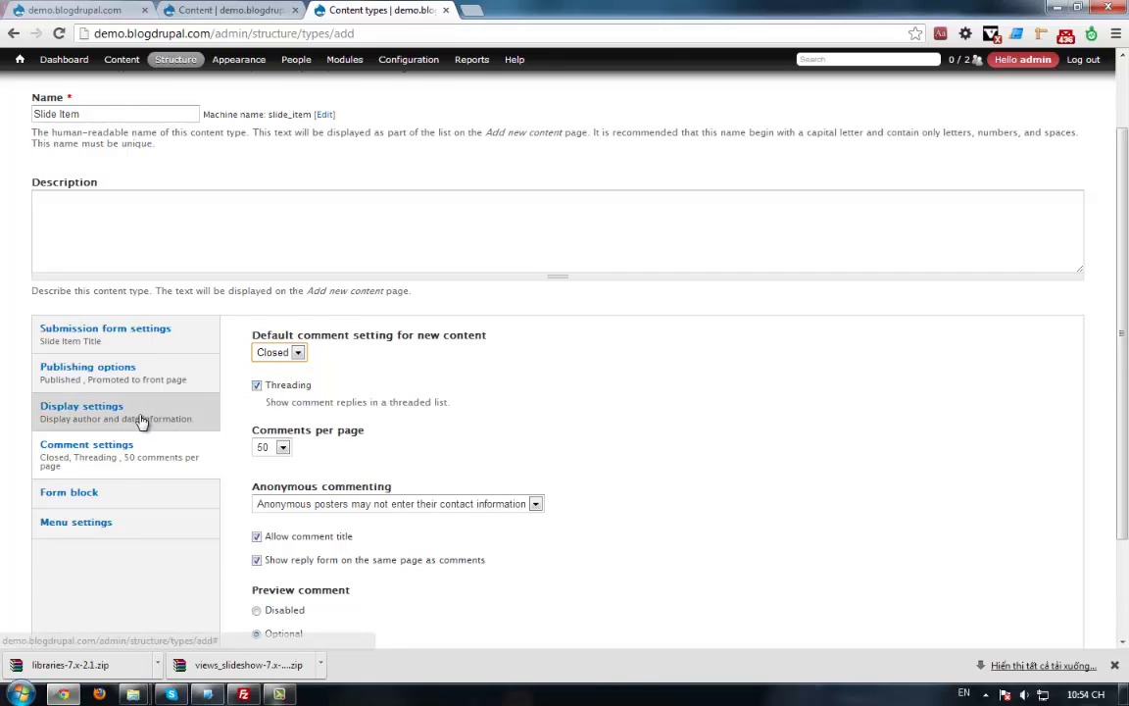
- Turn off the display of author and date information and disable promotion to the front page for the content type
left_click(142, 419)
left_click(256, 361)
left_click(157, 410)
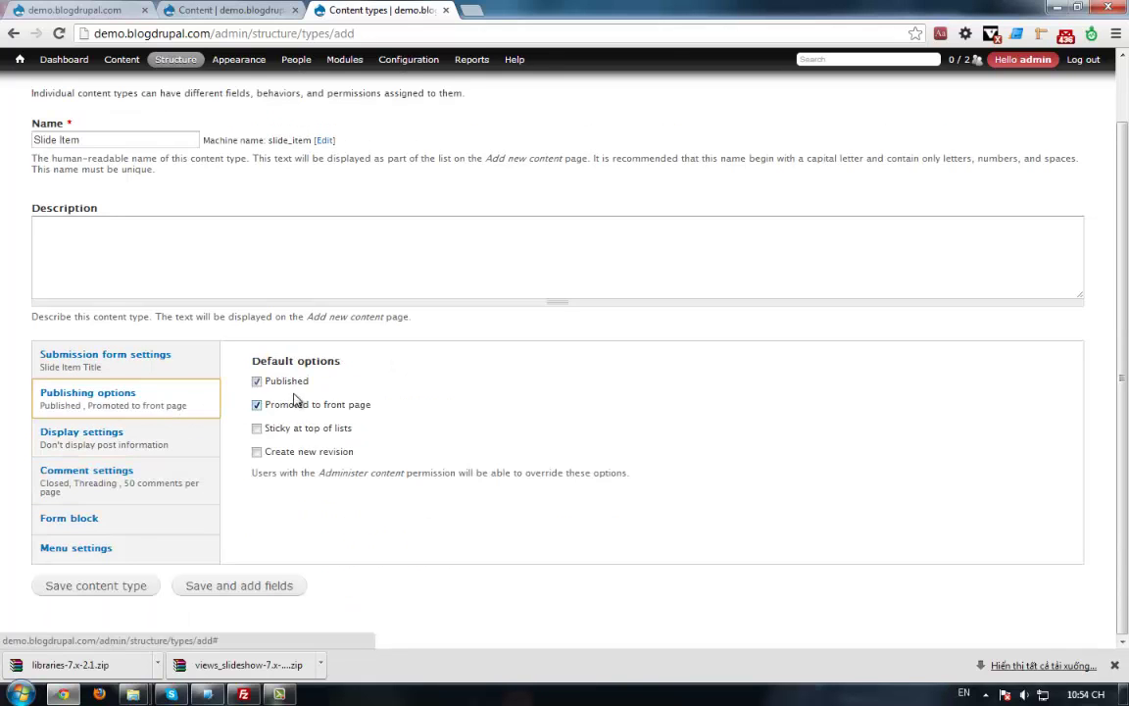
left_click(258, 404)
- Save the Slide Item content type with its submission form settings as they are
left_click(166, 365)
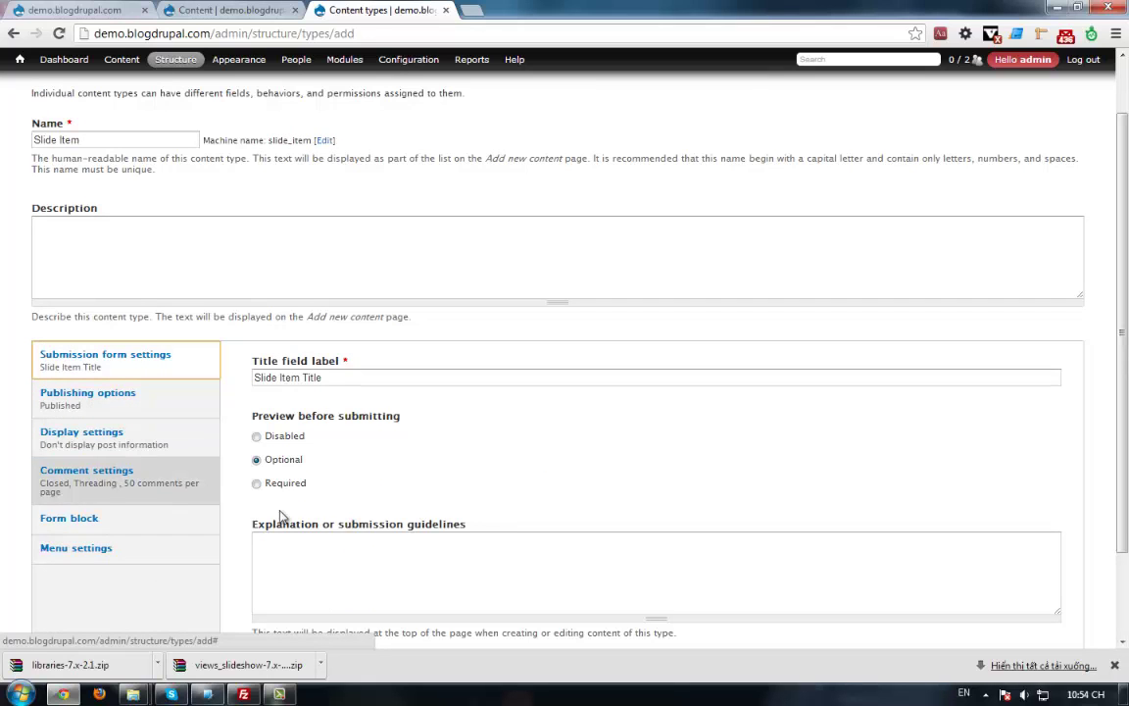
scroll(562, 556, "down", 2)
left_click(91, 588)
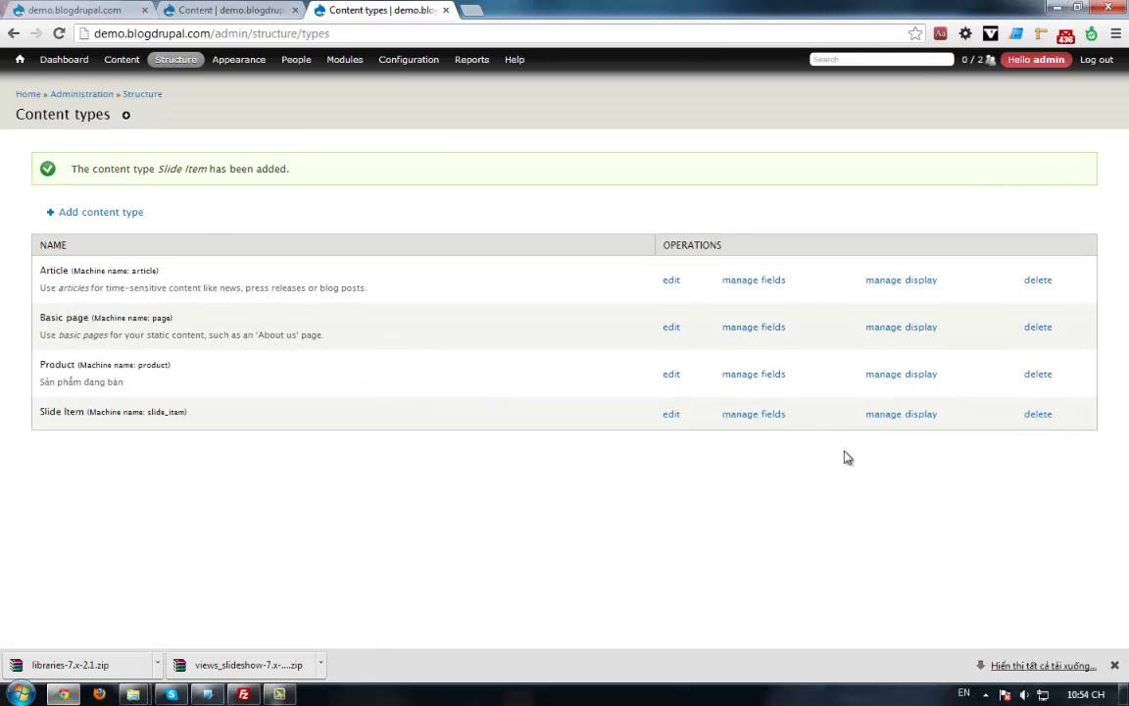
- Add a new Slide Image field of type Image with the Media file selector widget to Slide Item, and save its field settings
left_click(733, 413)
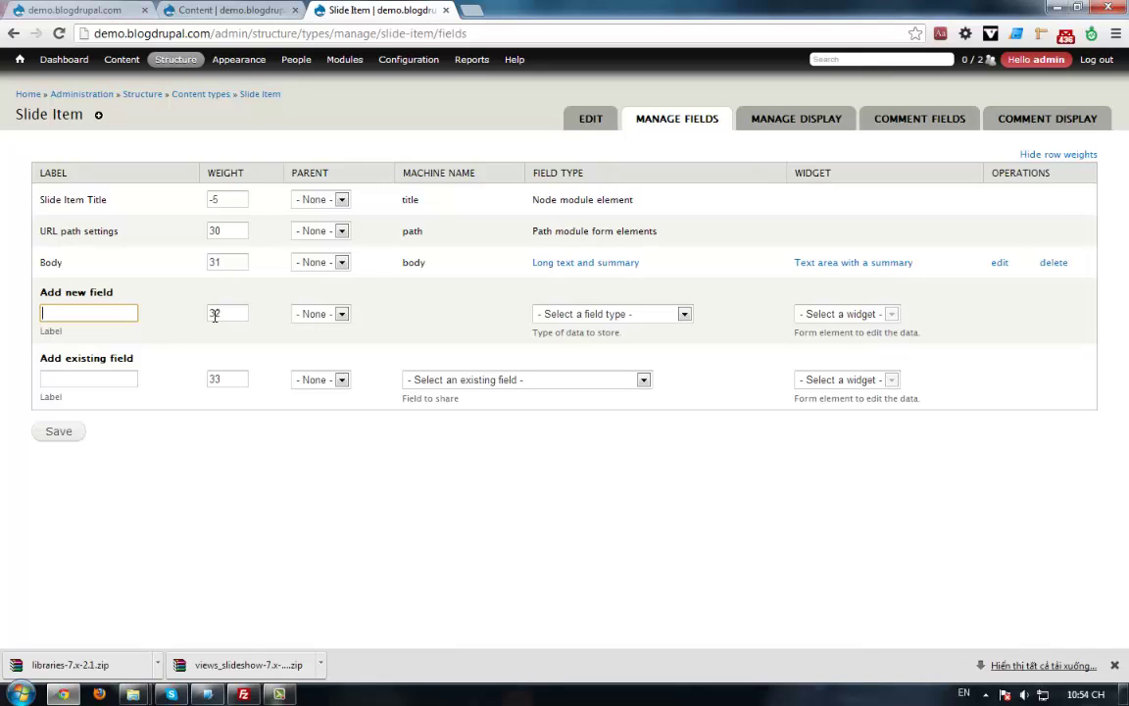
type("S")
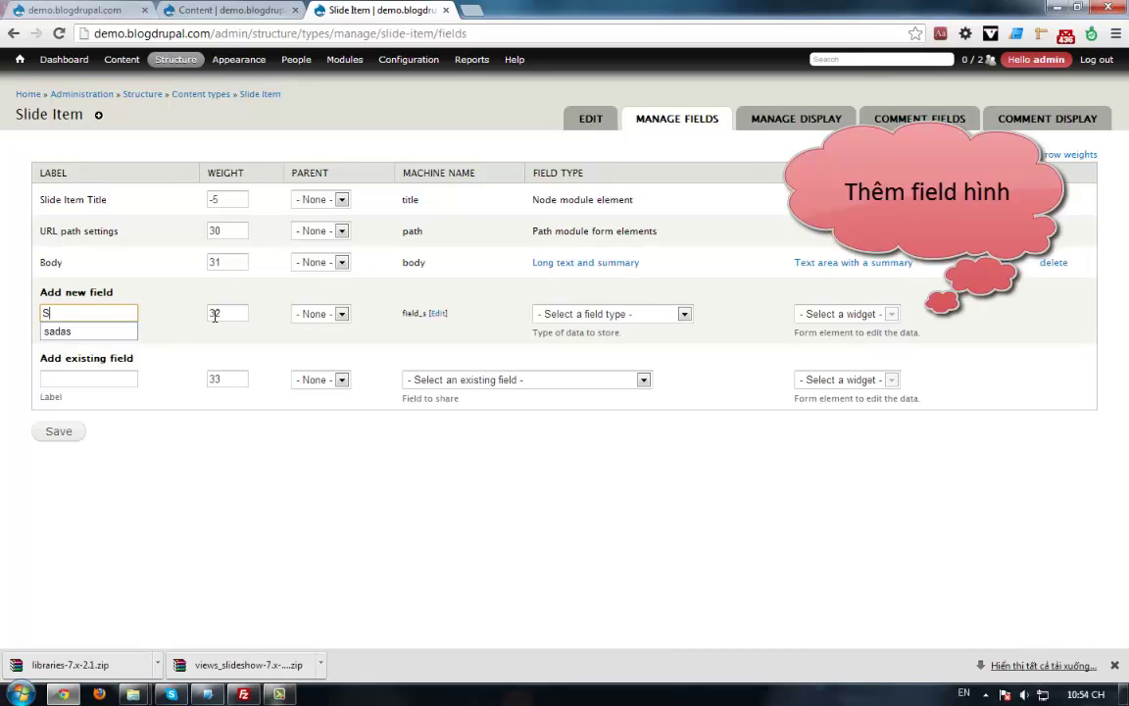
type("lide I")
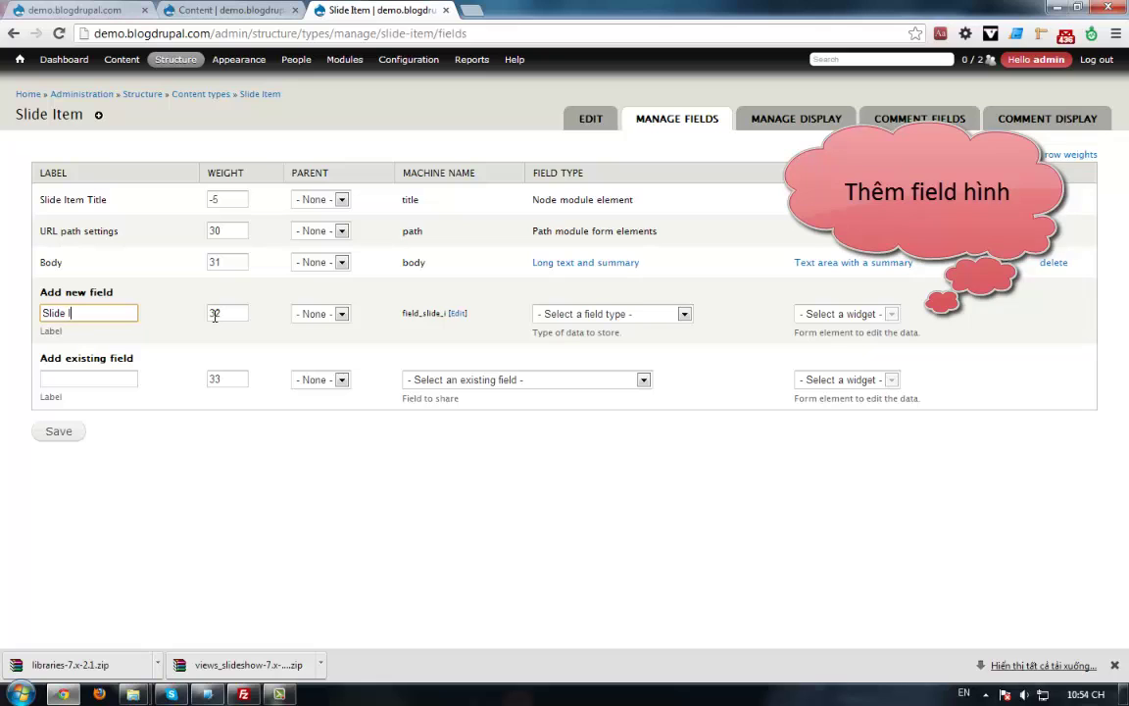
type("mage")
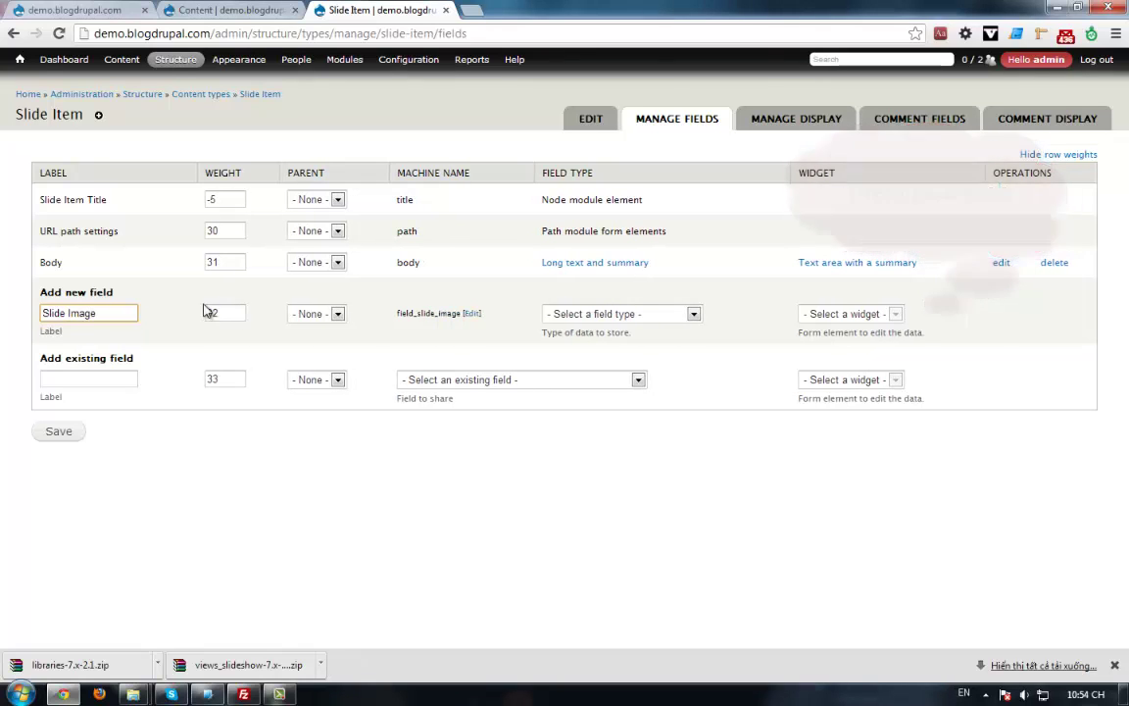
left_click(617, 313)
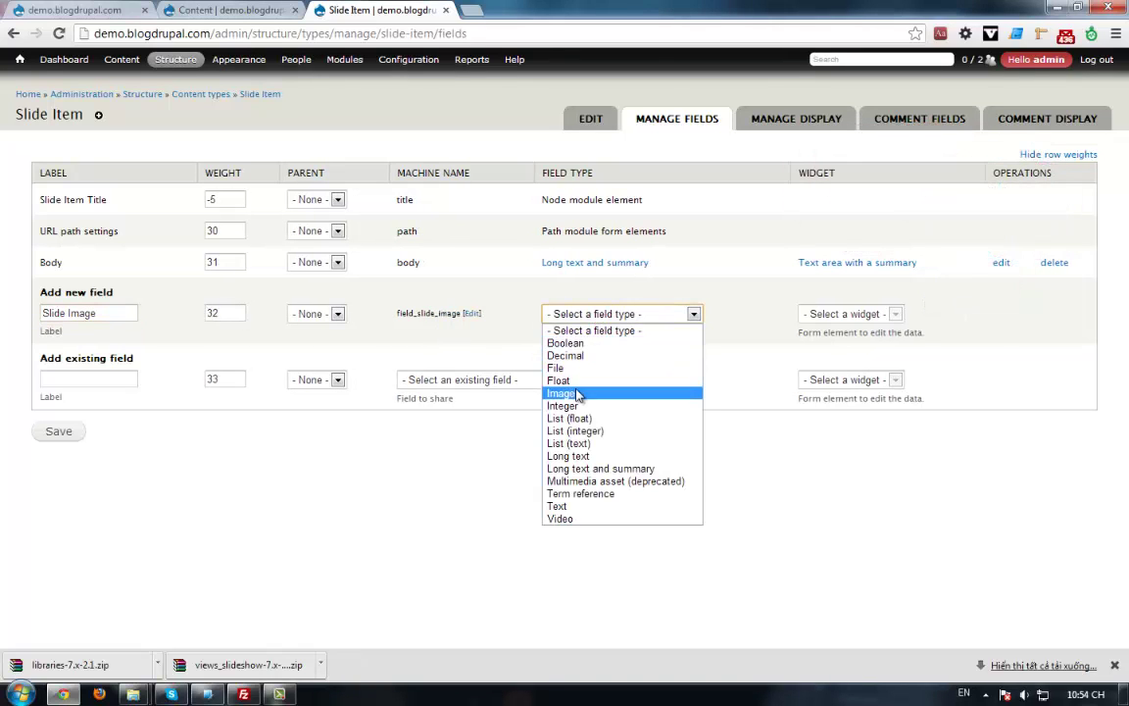
left_click(628, 396)
left_click(831, 315)
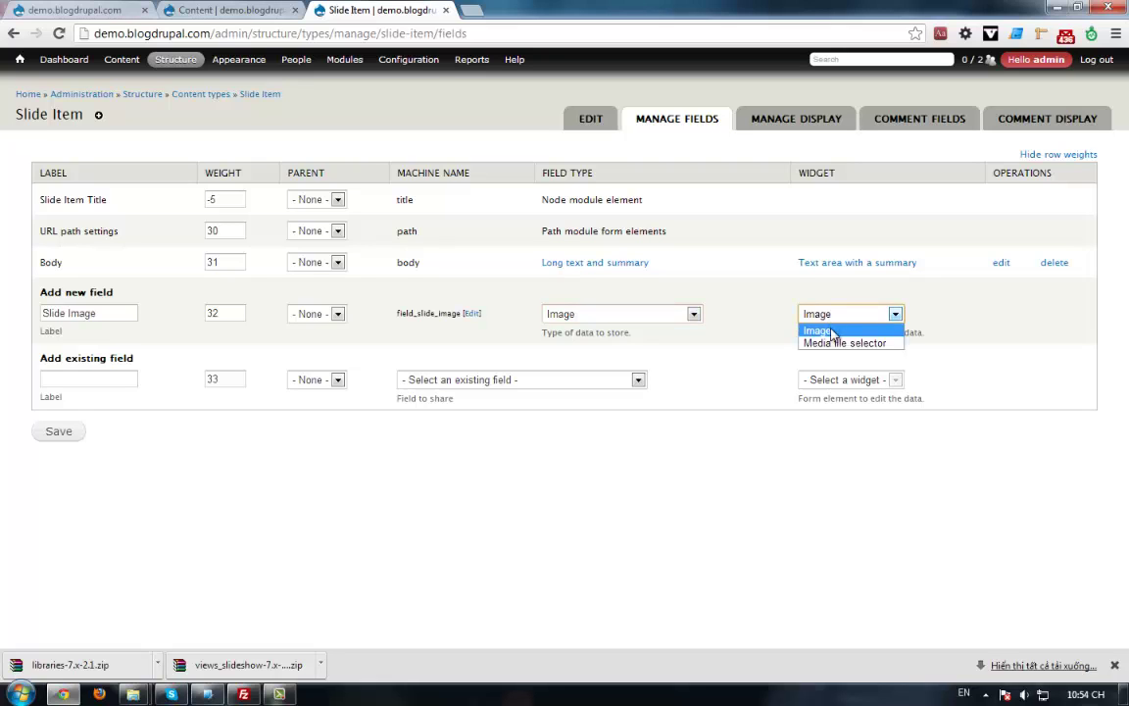
left_click(844, 341)
left_click(76, 433)
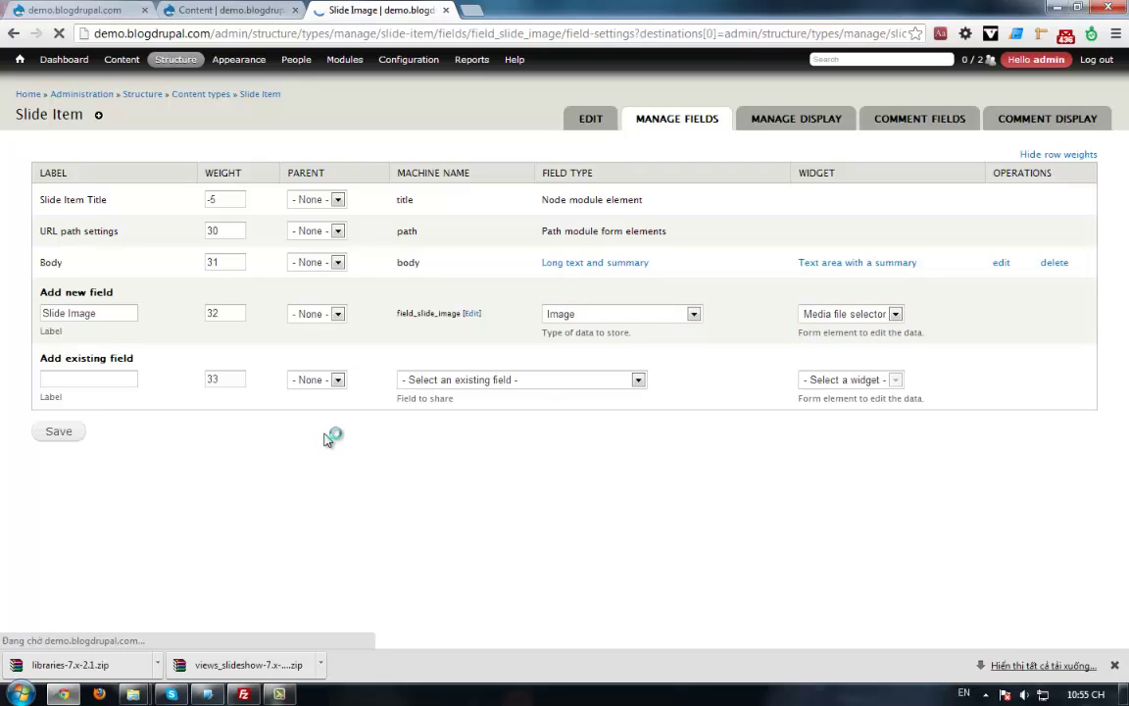
left_click(106, 408)
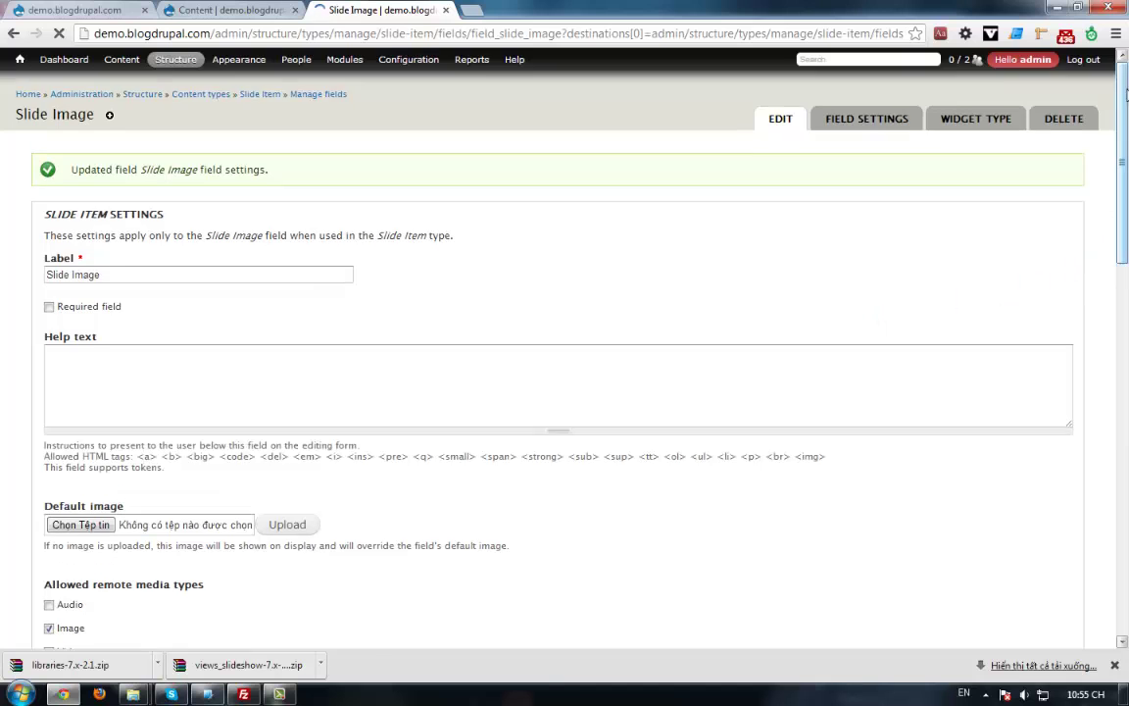
- Set the Slide Image field's file directory to slideitem and save the settings
left_click_drag(1125, 127, 1126, 258)
scroll(1126, 258, "down", 2)
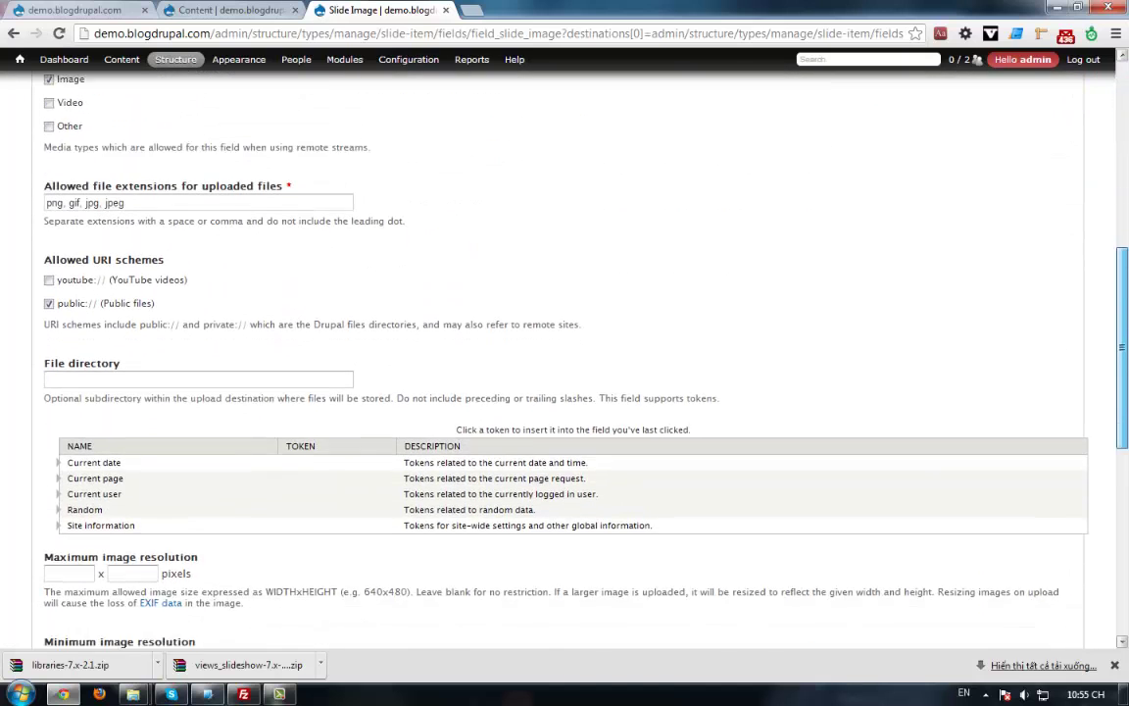
left_click(64, 338)
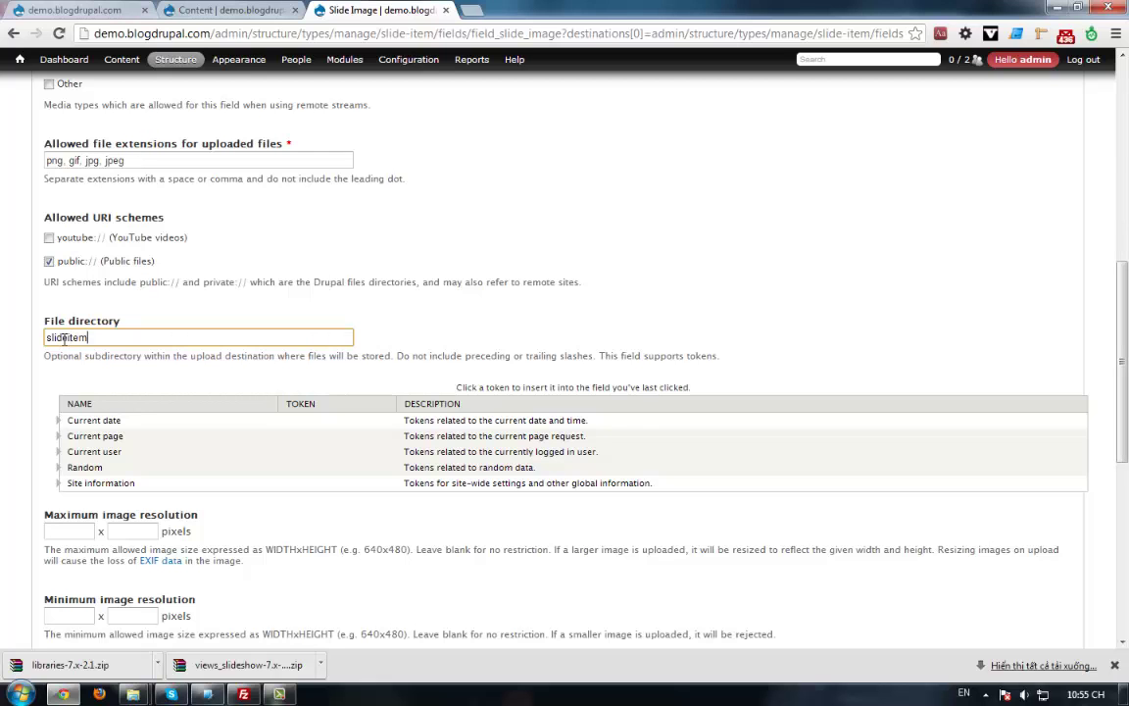
scroll(722, 602, "down", 5)
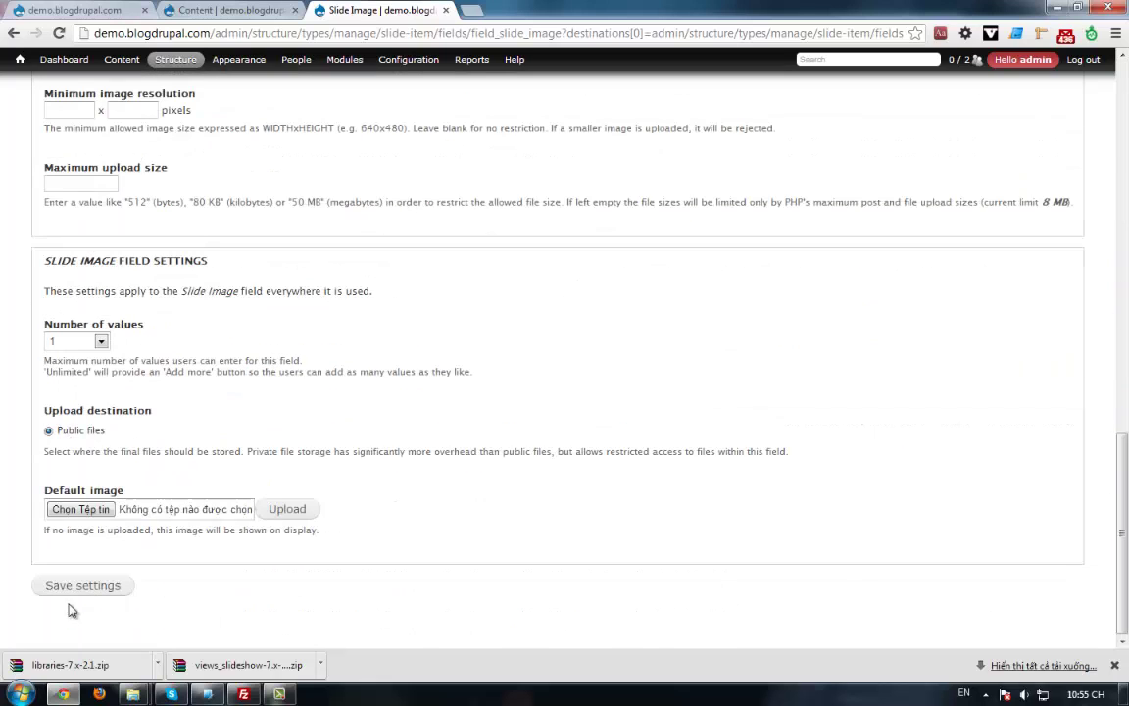
left_click(90, 585)
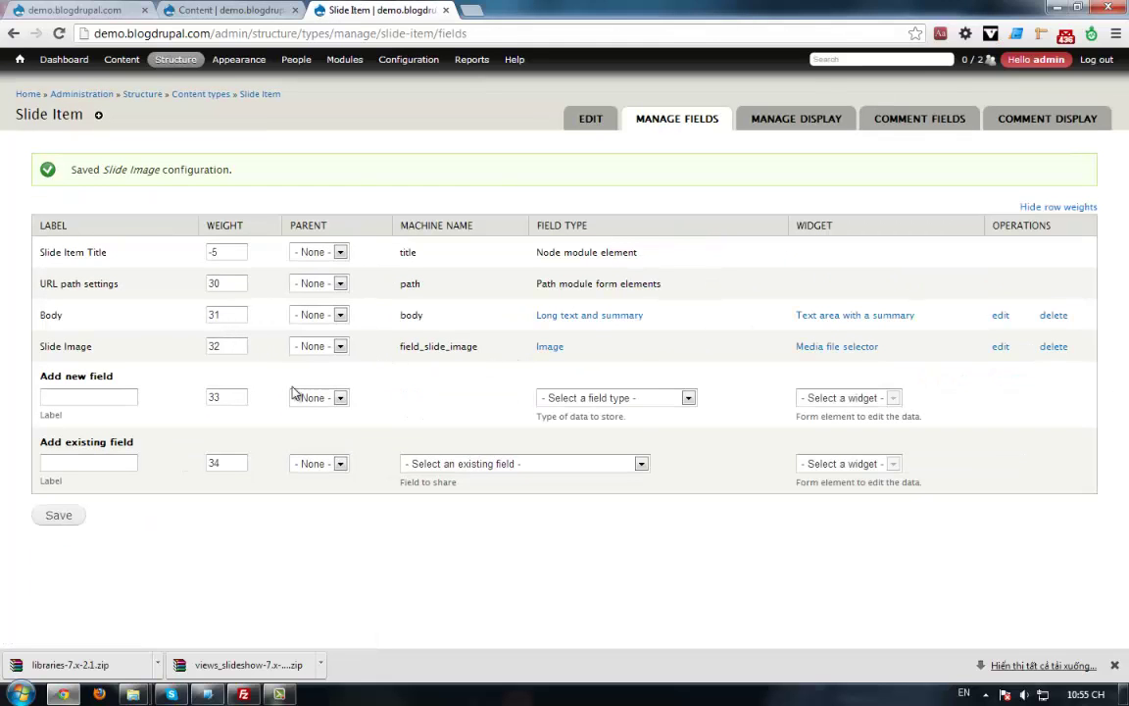
- Create a new Slide Item content entry and title it Slide 1
mouse_move(121, 61)
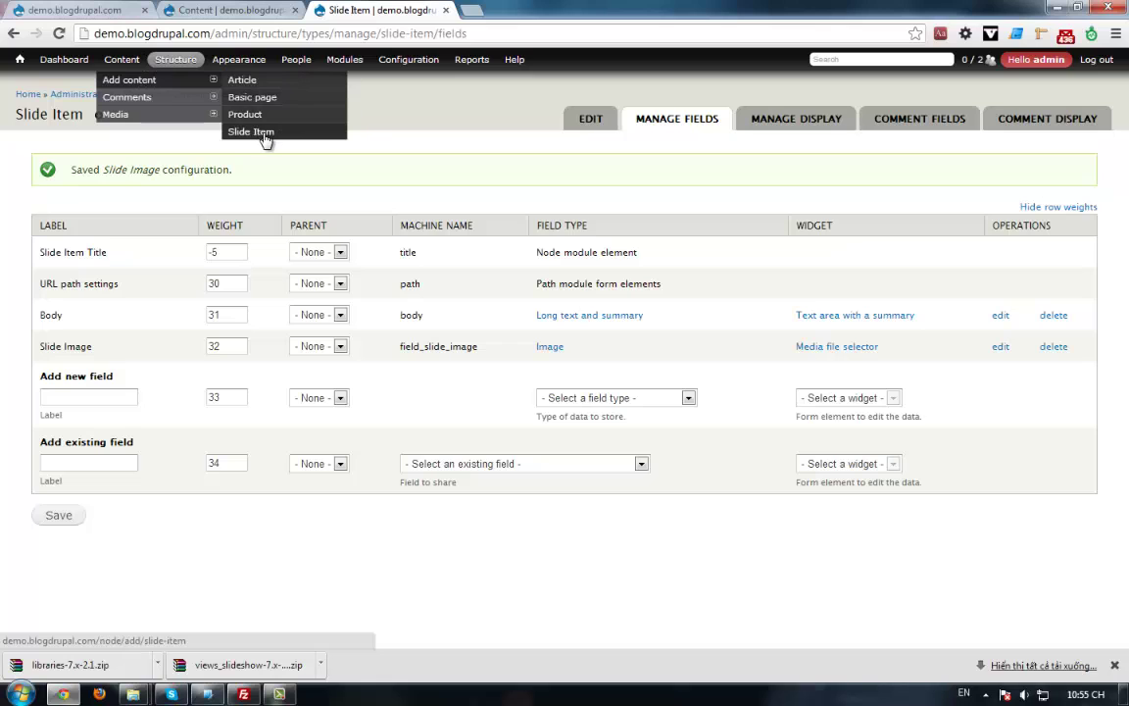
left_click(254, 133)
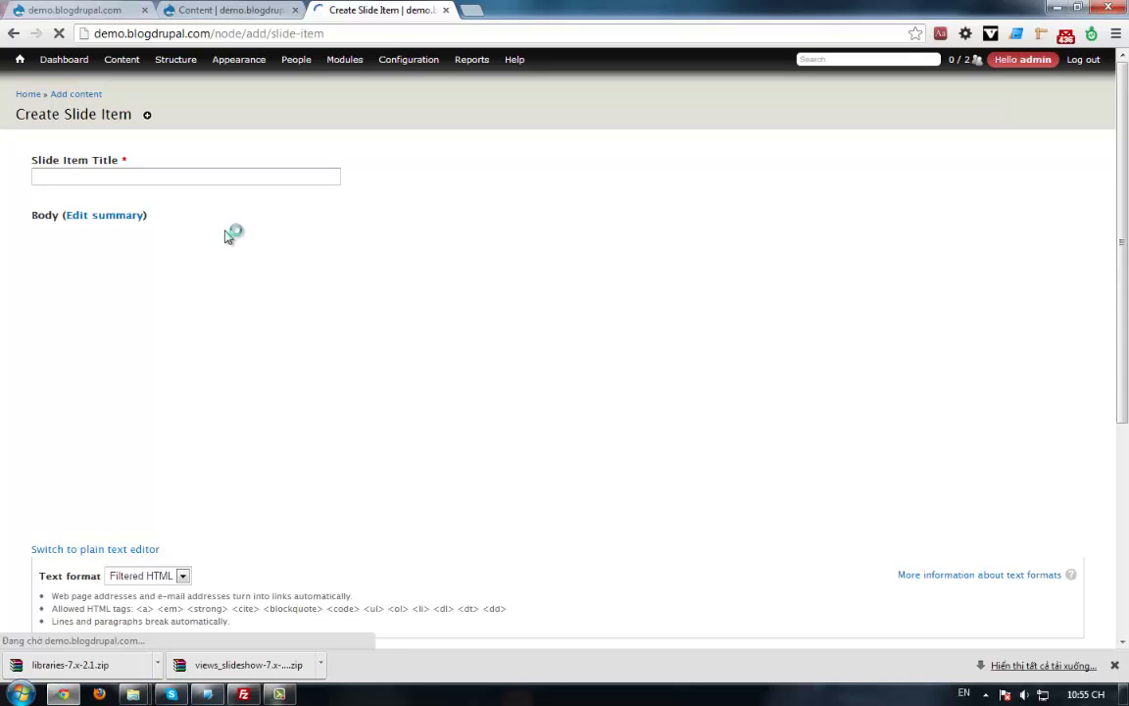
left_click(174, 176)
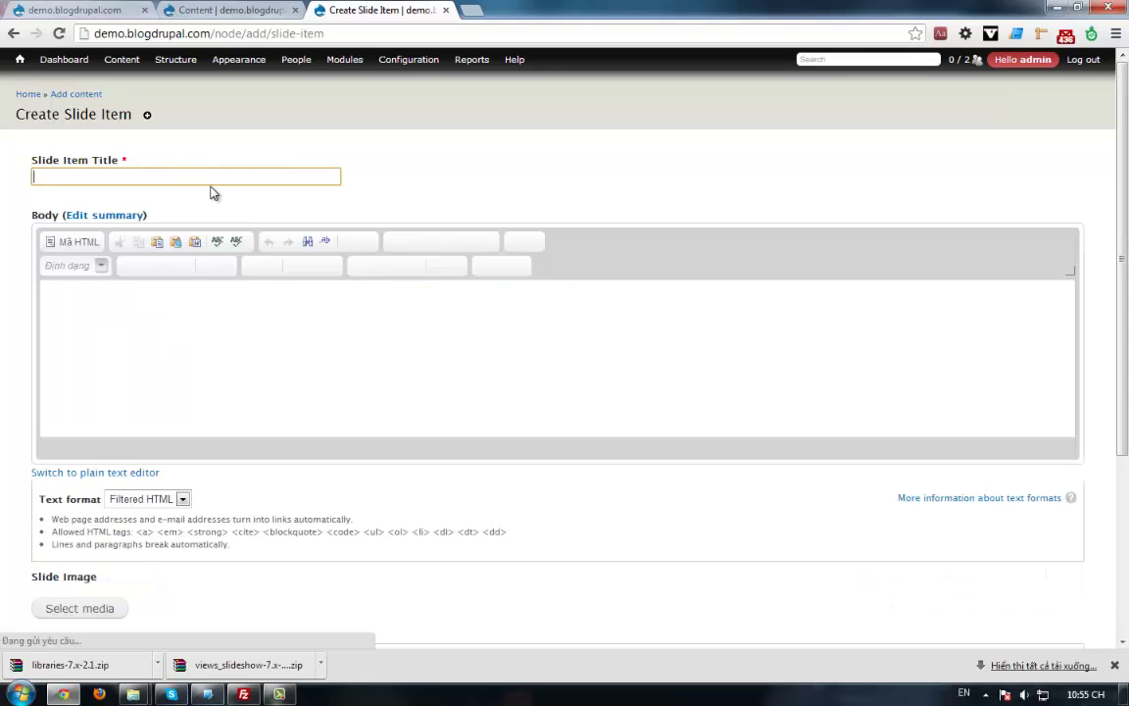
left_click(179, 176)
type("Slide ")
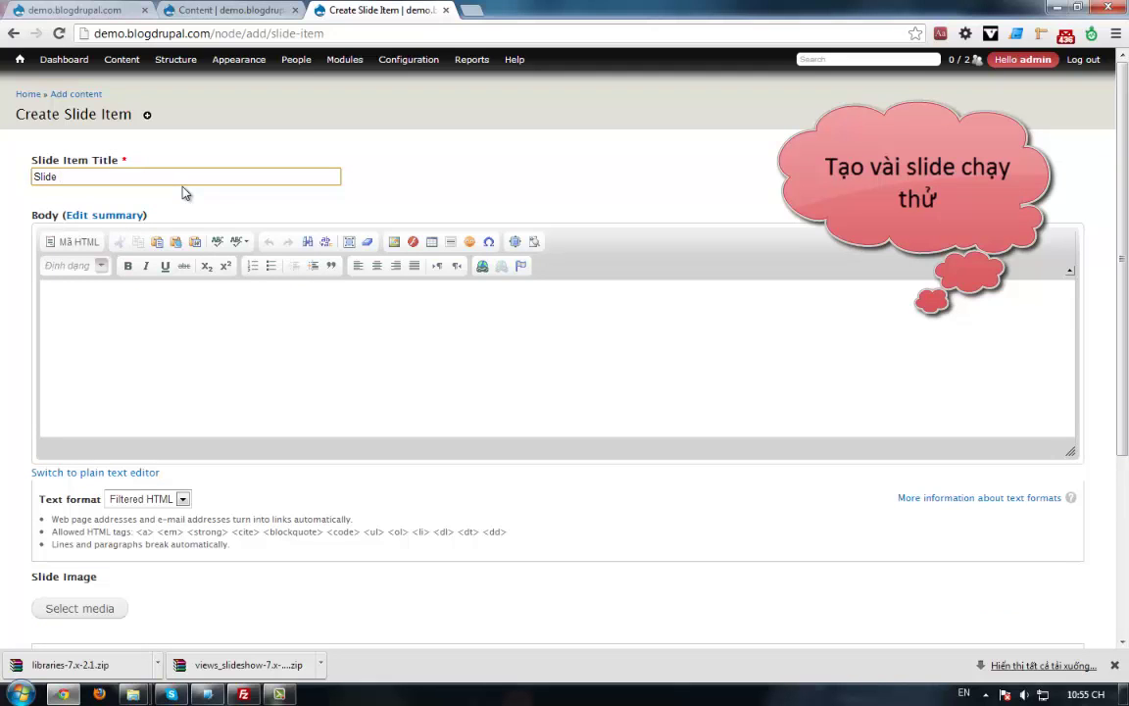
type("1")
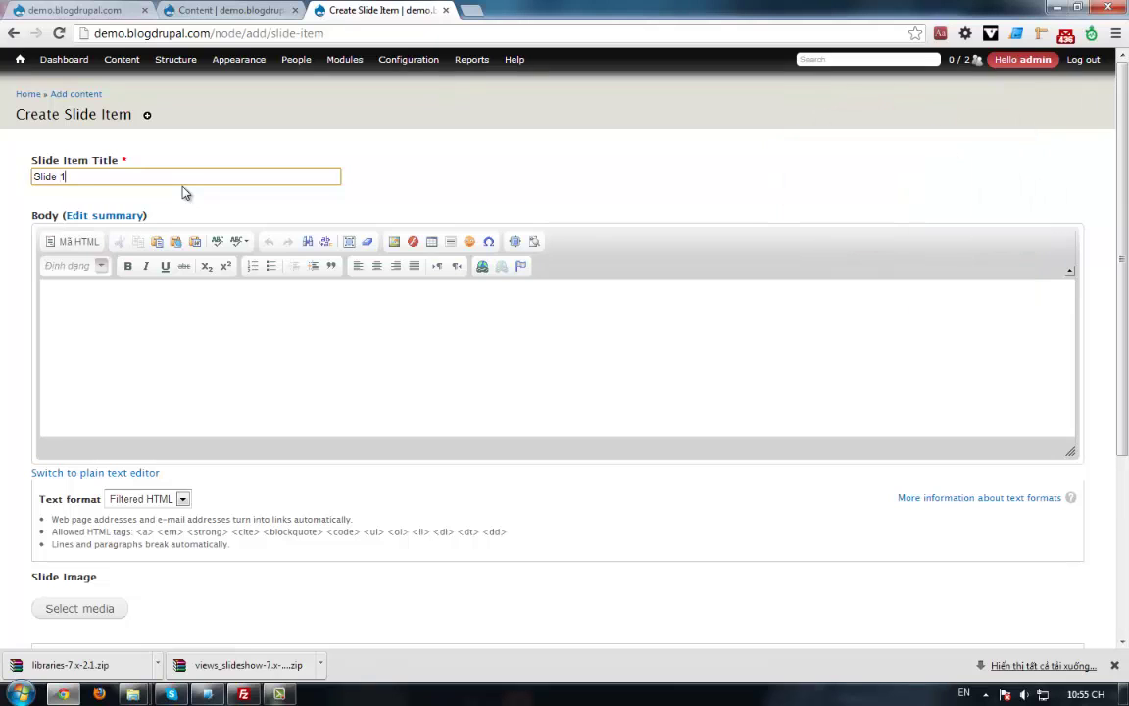
- Upload 5F71475C36DD4AA5BE58B0327A2290.jpg from the image-slide folder as the slide image of Slide 1
scroll(1125, 336, "down", 2)
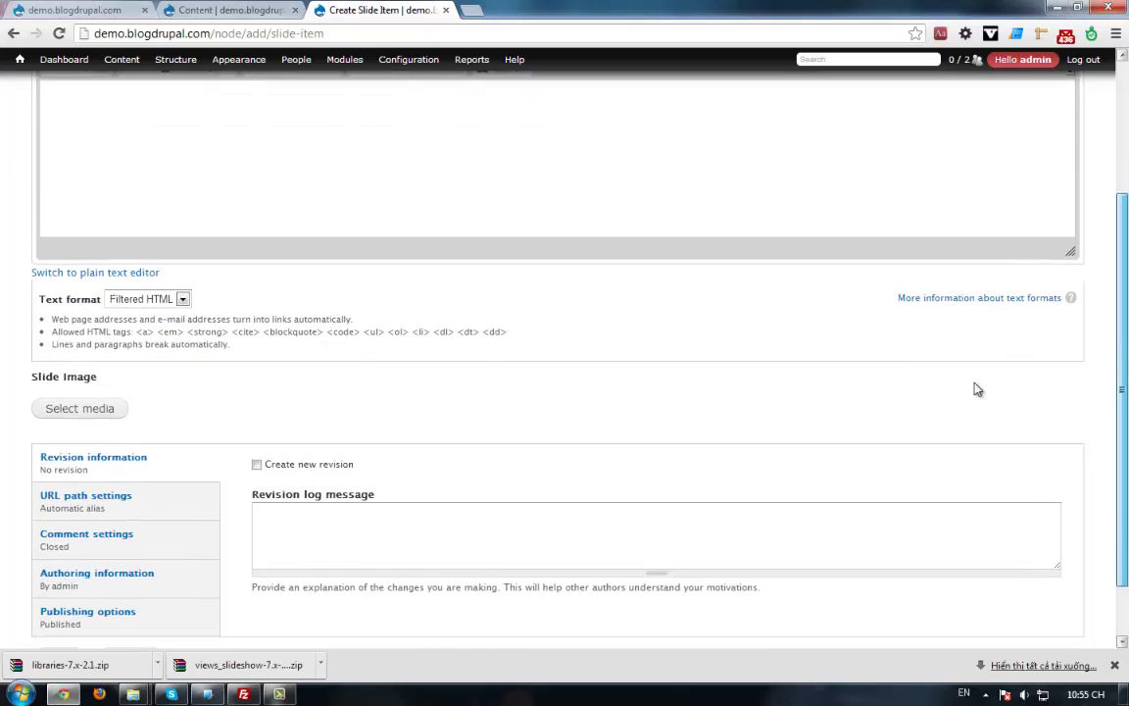
left_click(82, 405)
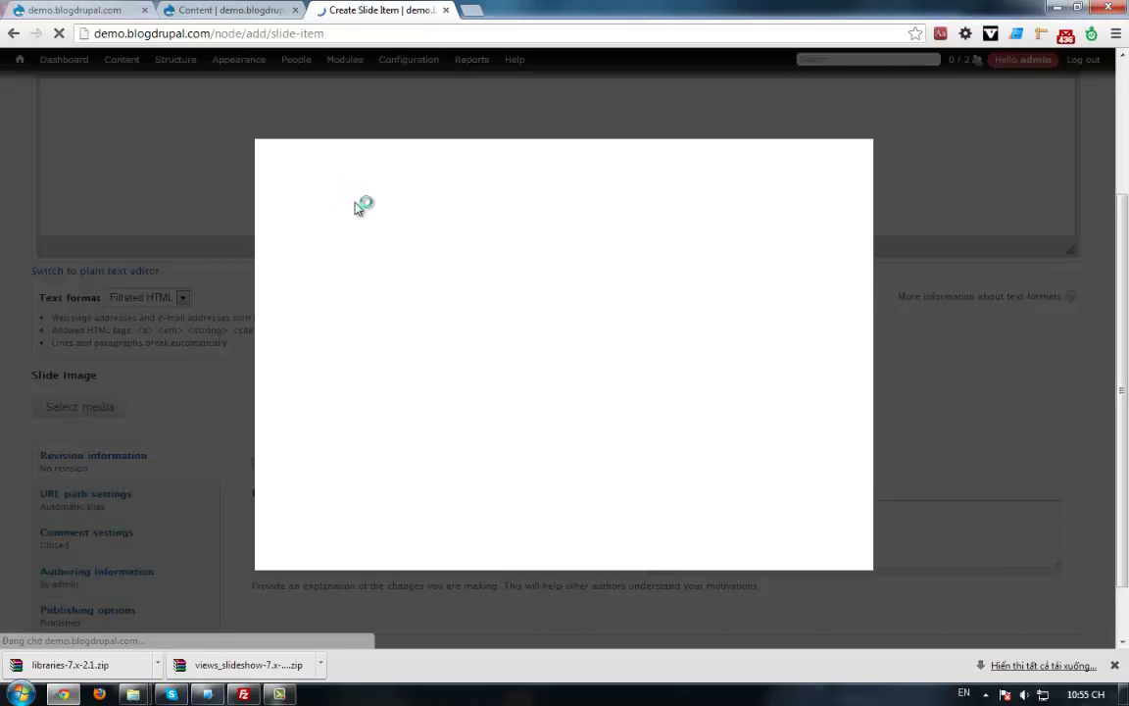
left_click(372, 227)
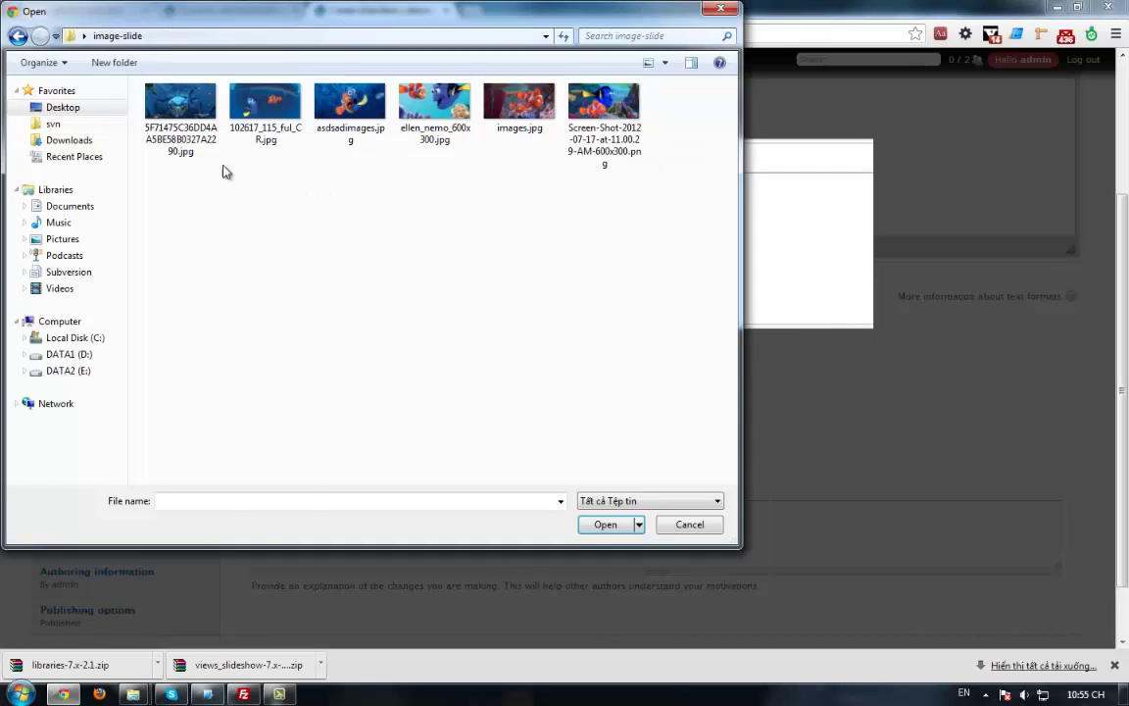
double_click(147, 101)
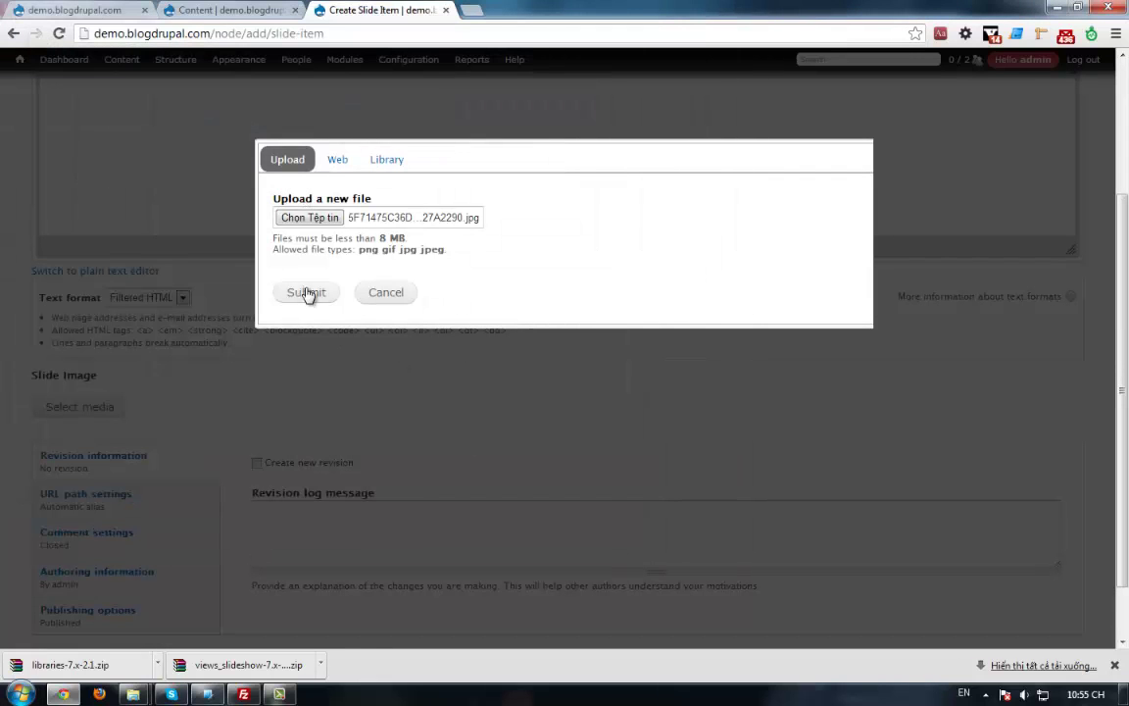
left_click(307, 292)
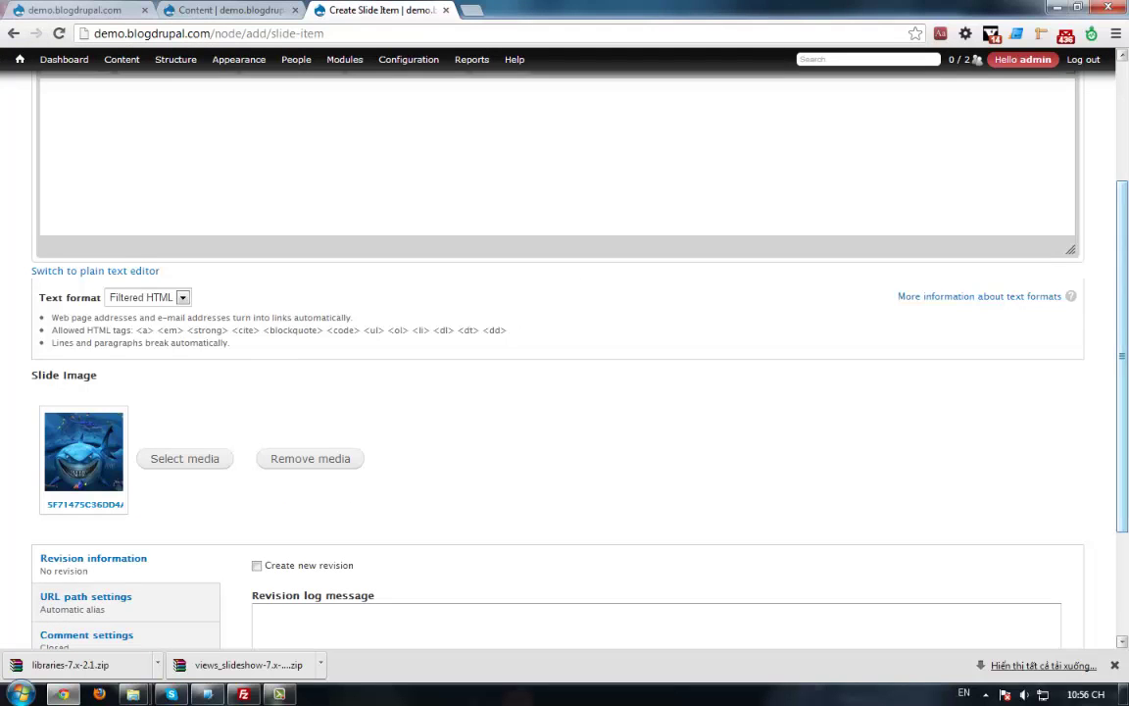
- Save Slide 1 and create another Slide Item content entry titled Slide 2
scroll(162, 585, "down", 3)
left_click(59, 585)
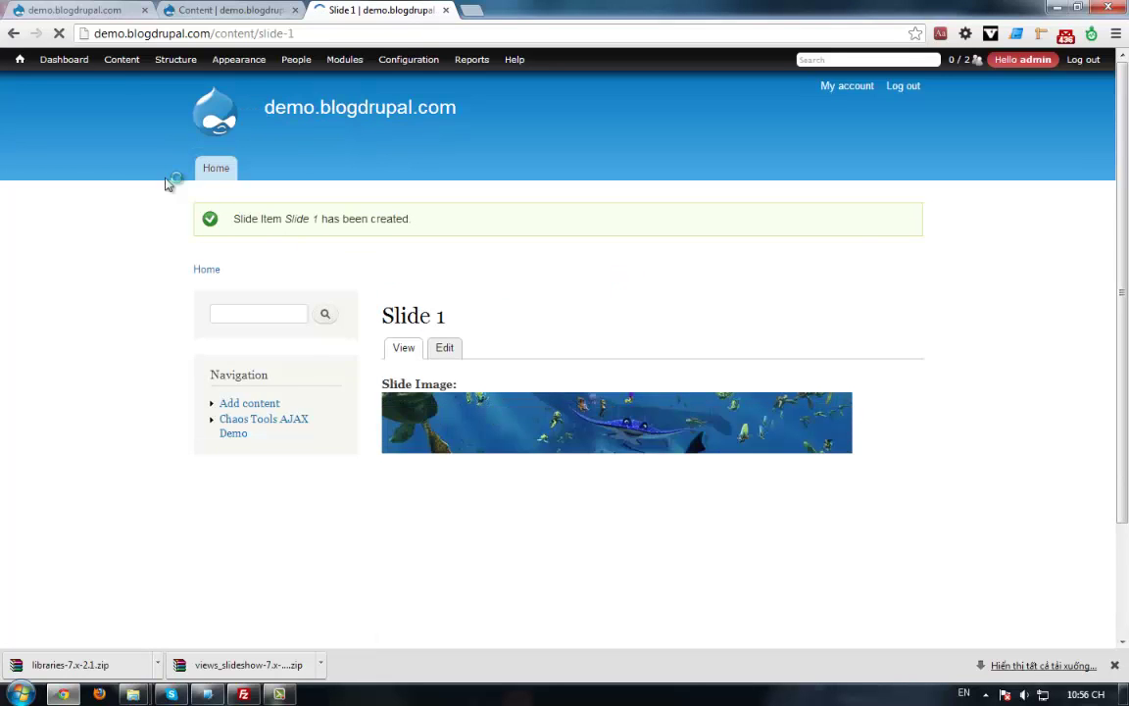
mouse_move(105, 65)
mouse_move(146, 81)
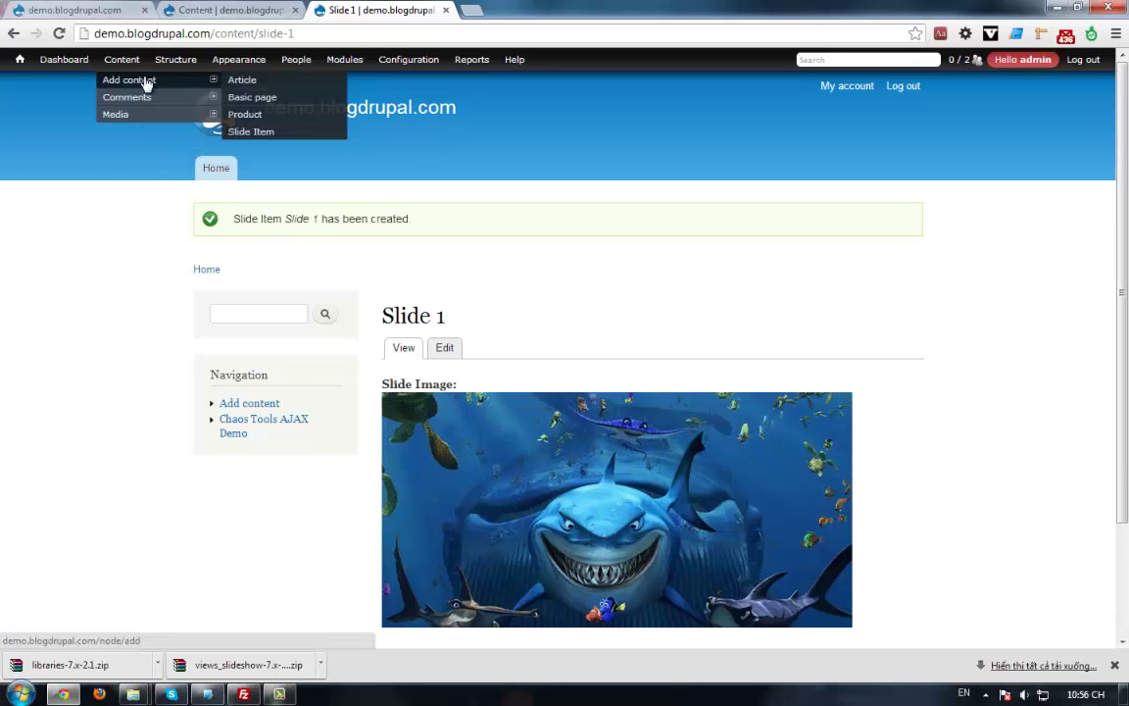
left_click(261, 130)
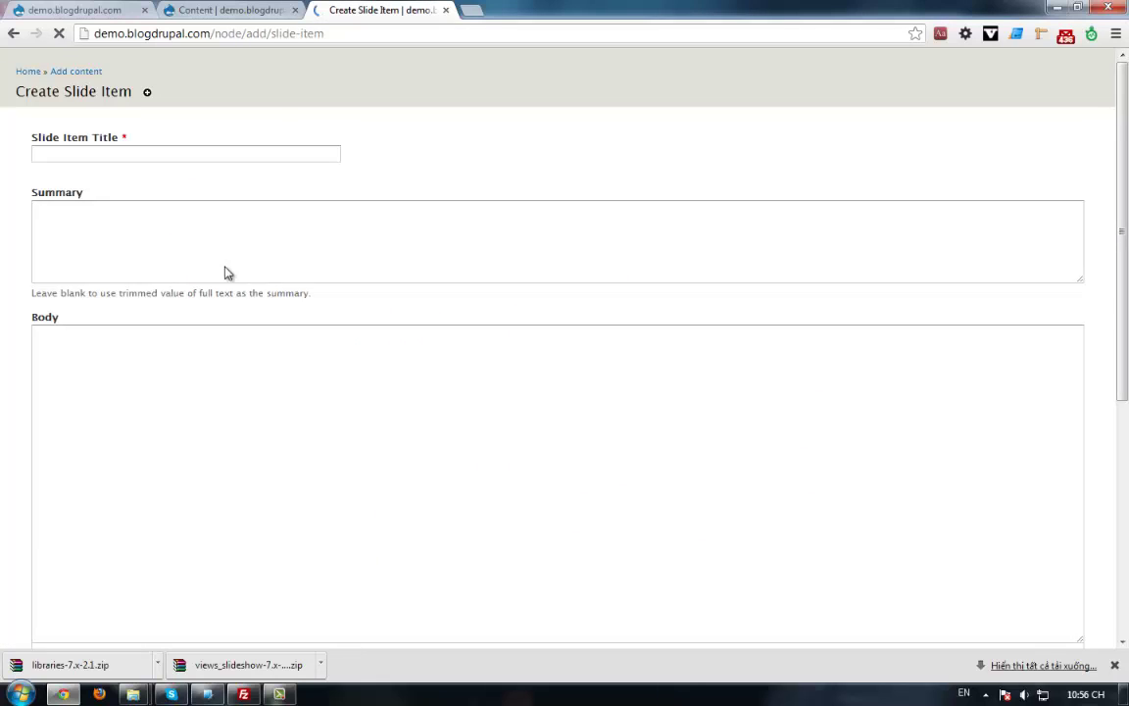
left_click(98, 174)
type("S")
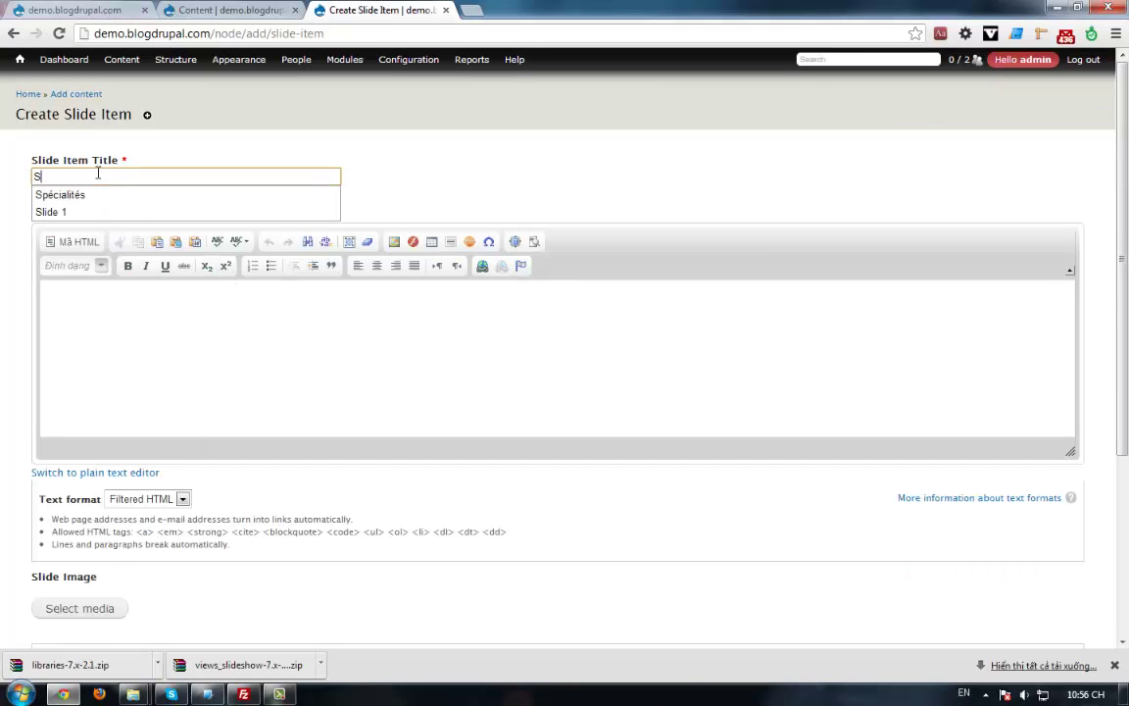
type("lide 2")
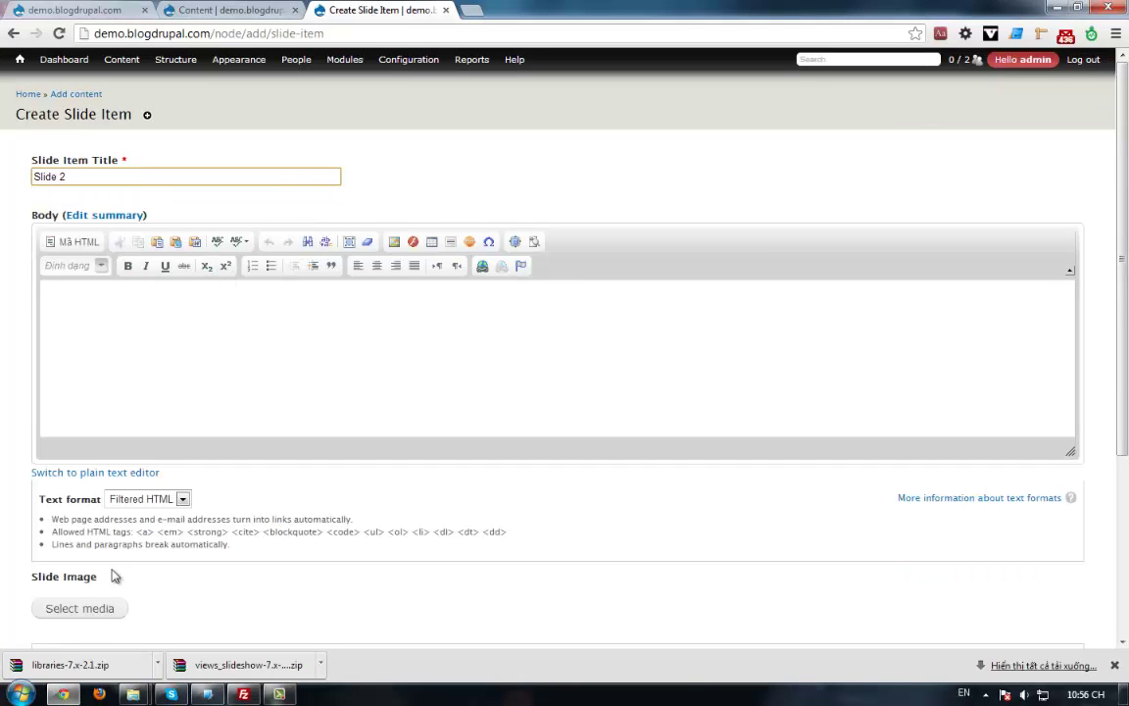
- Upload Screen-Shot-2012-07-17-at-11.00.29-AM-600x300.png as the slide image of Slide 2 and save the entry
left_click(87, 608)
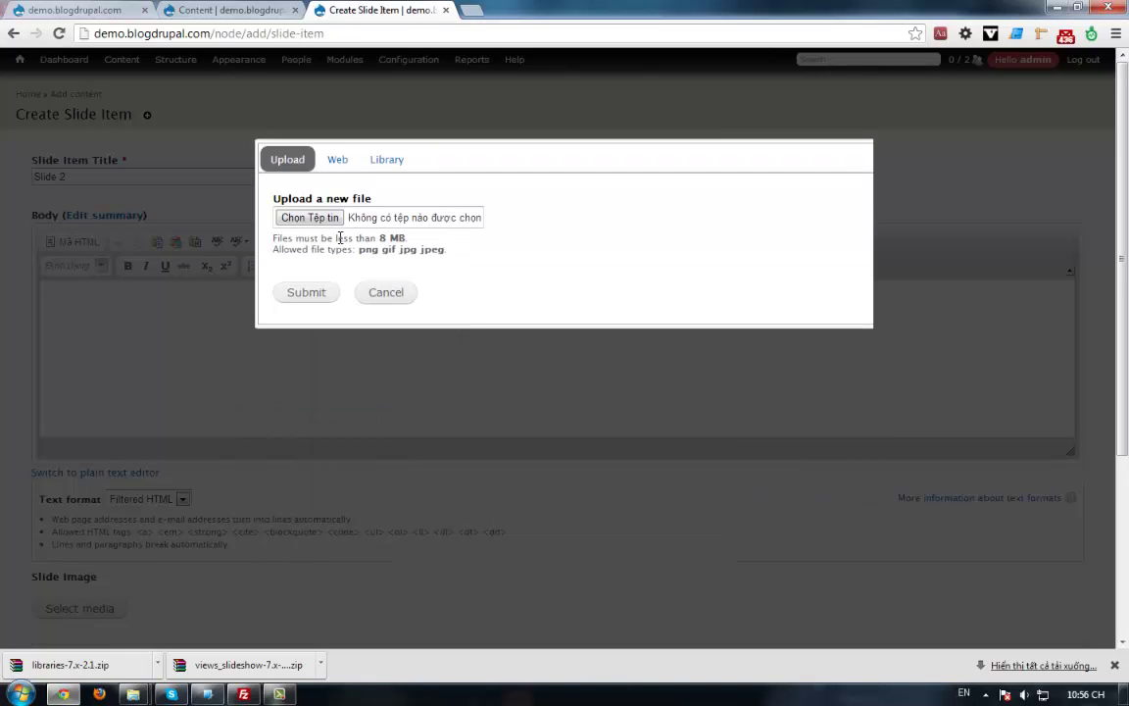
left_click(310, 217)
double_click(593, 141)
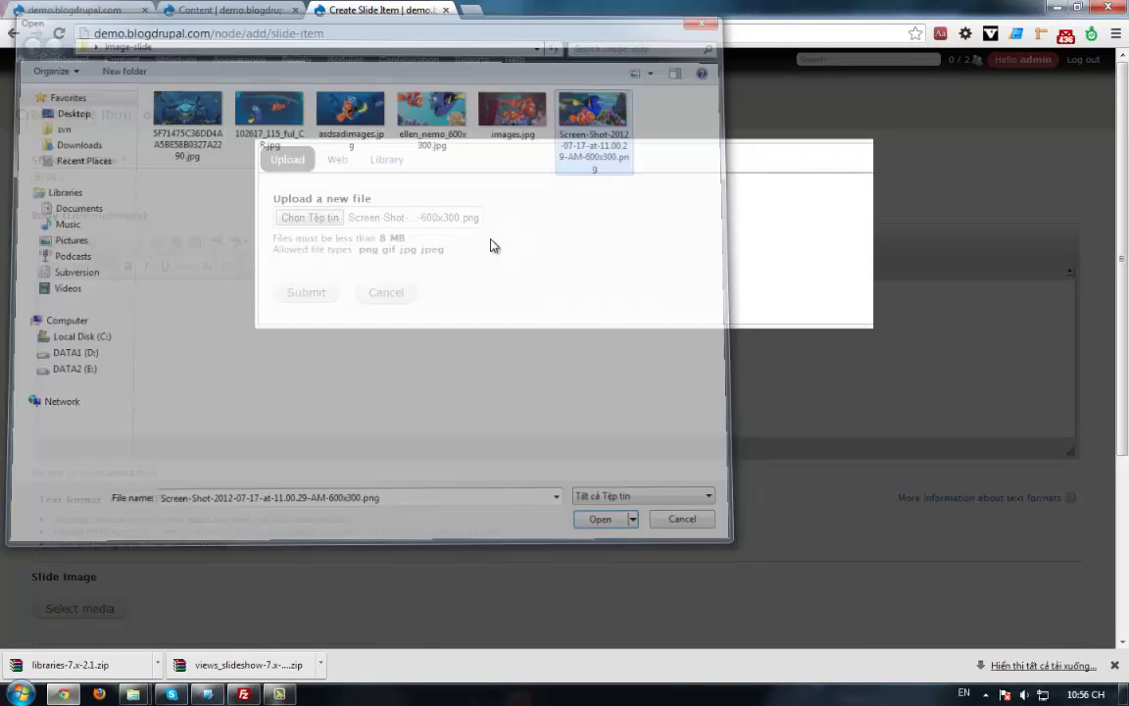
left_click(304, 296)
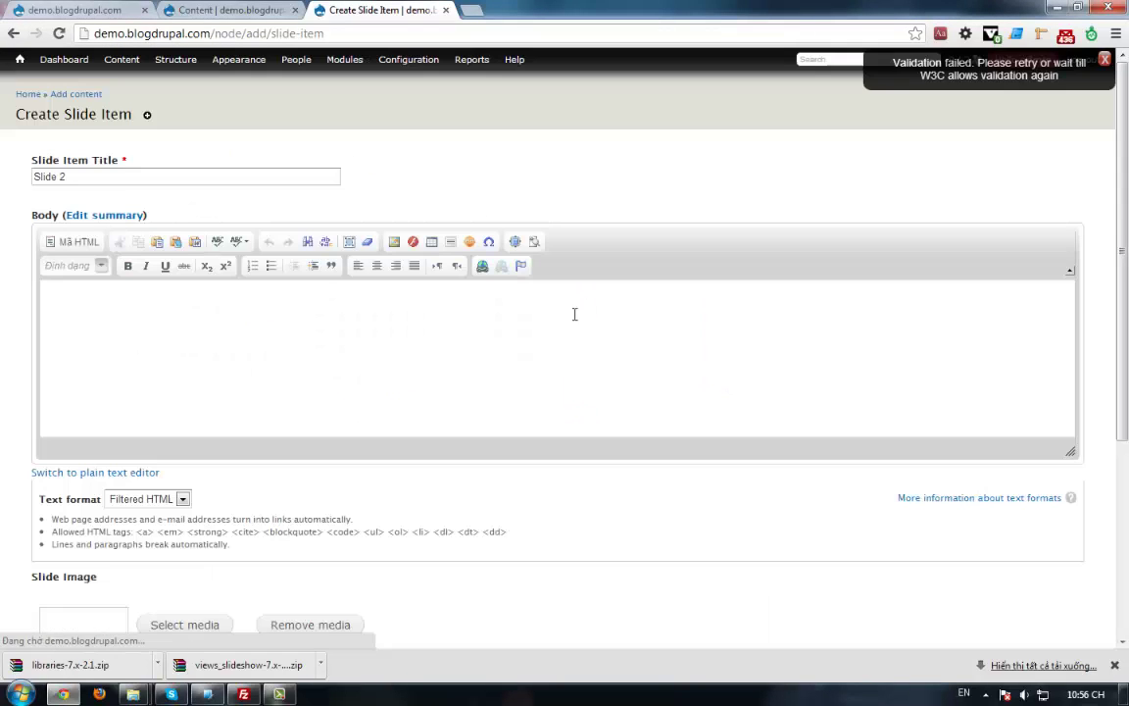
scroll(558, 392, "down", 4)
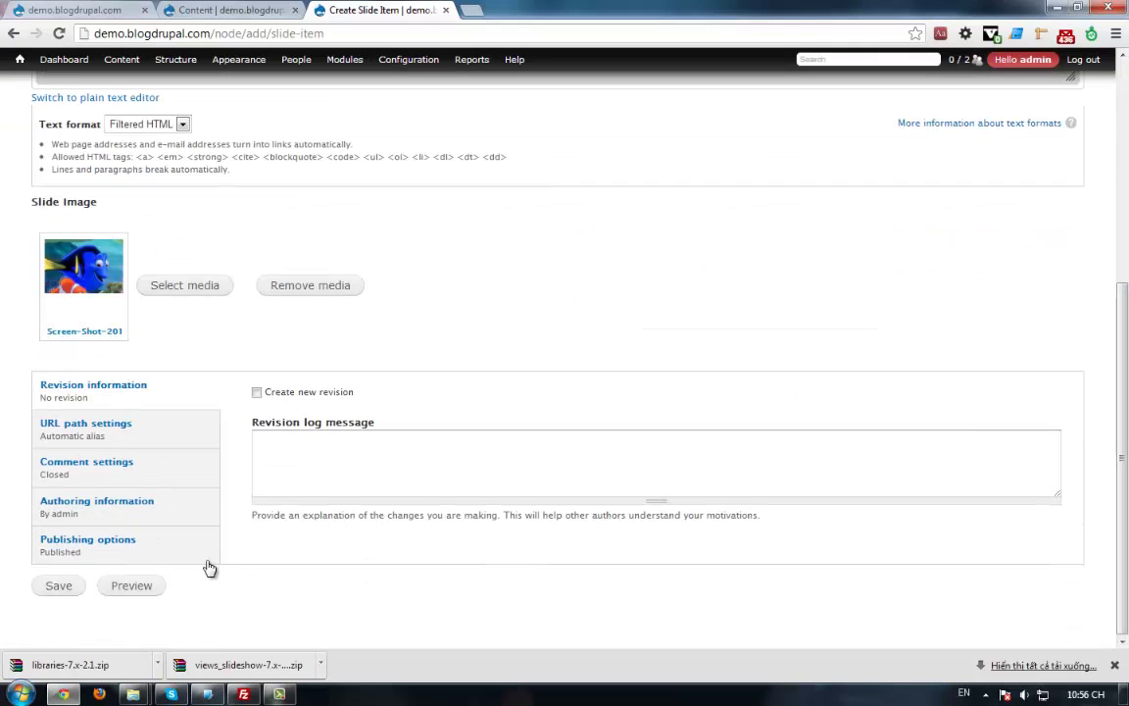
left_click(61, 586)
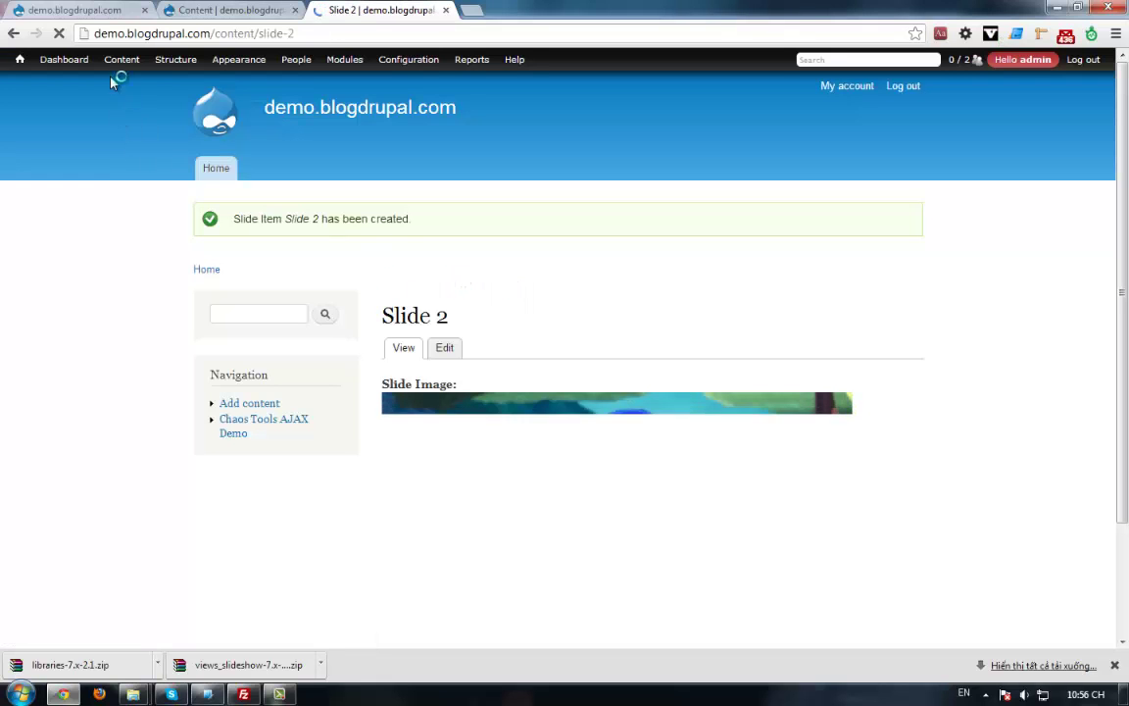
- Create another Slide Item content entry and title it Slide 4
mouse_move(121, 61)
mouse_move(139, 86)
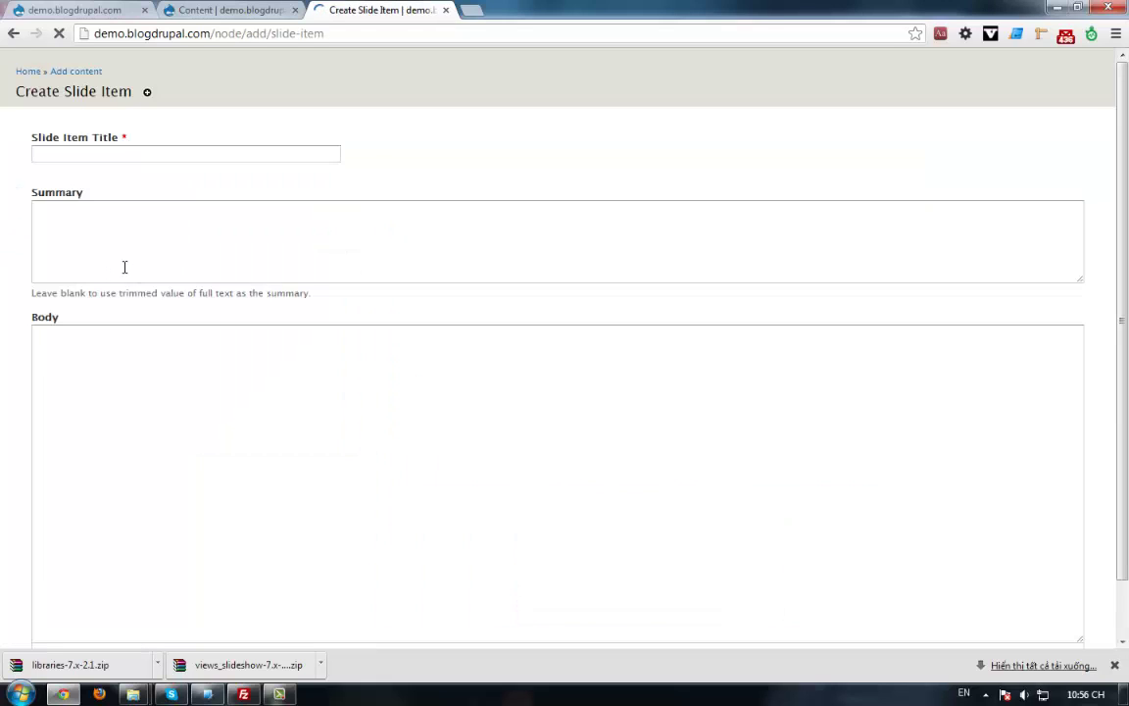
left_click(78, 177)
type("S")
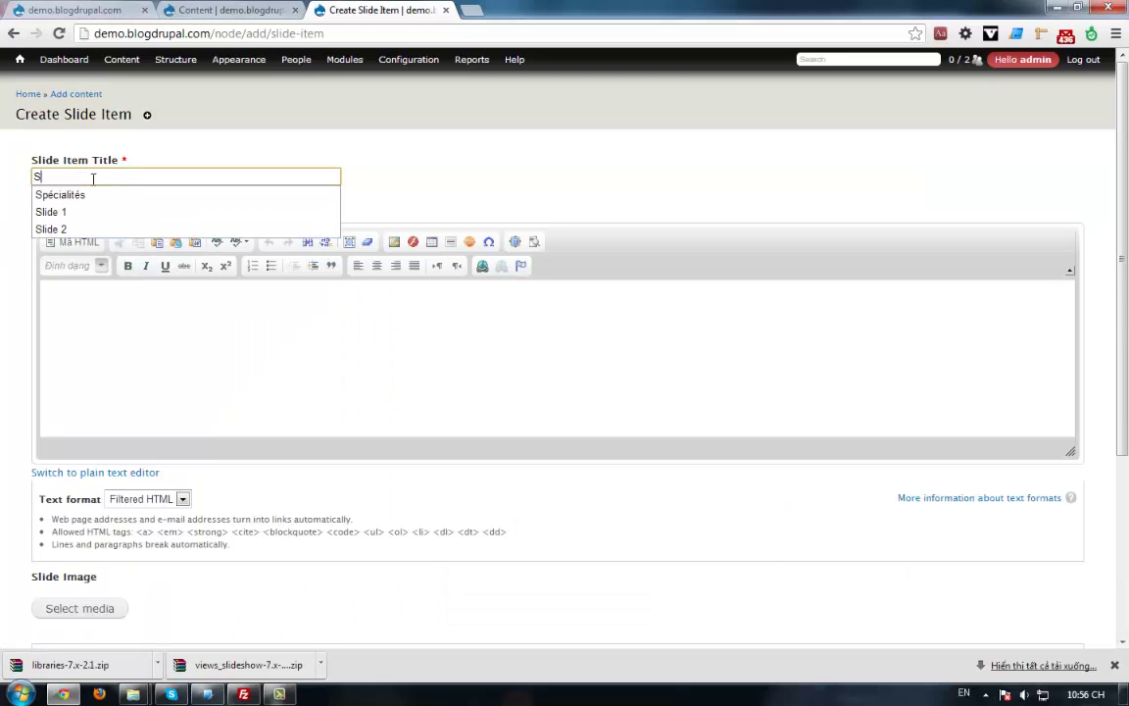
type("lide 4")
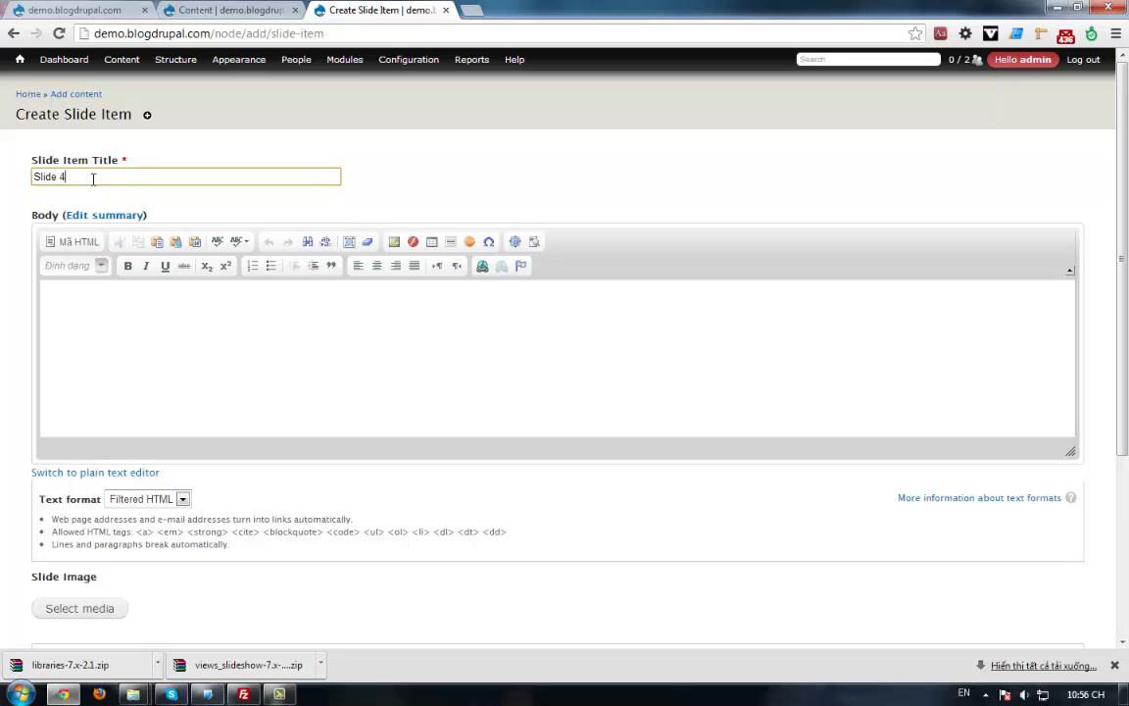
- Upload 102617_115_ful_CR.jpg as the slide image of Slide 4 and save the entry
scroll(1114, 220, "down", 2)
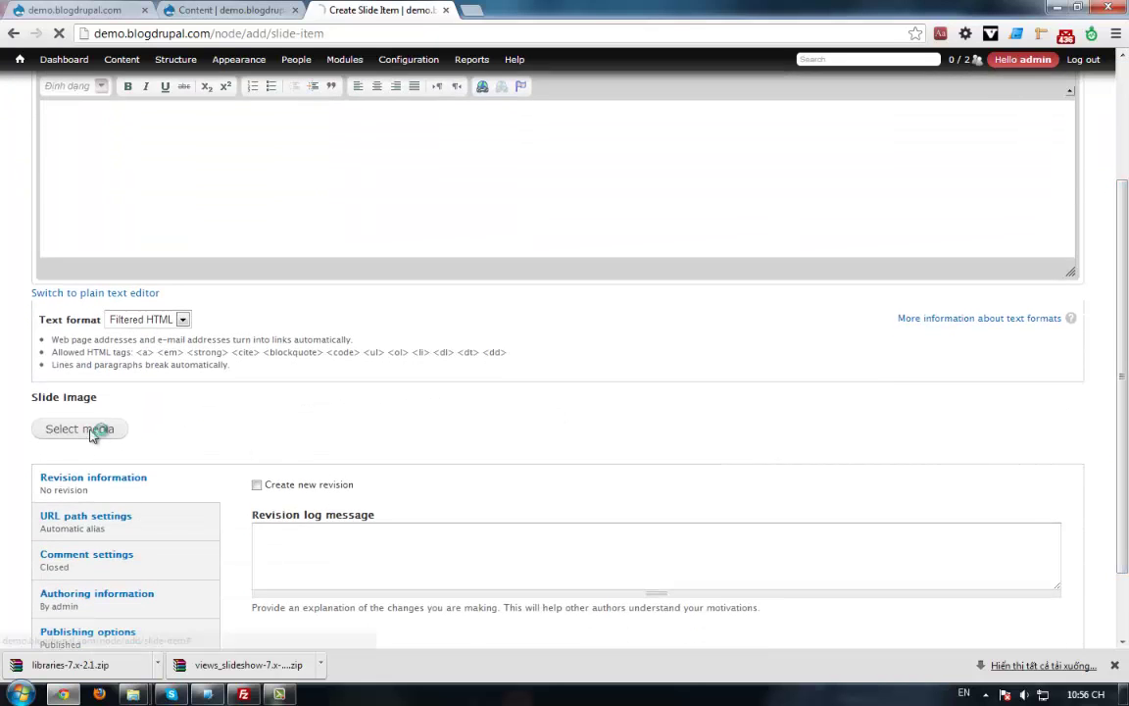
left_click(88, 428)
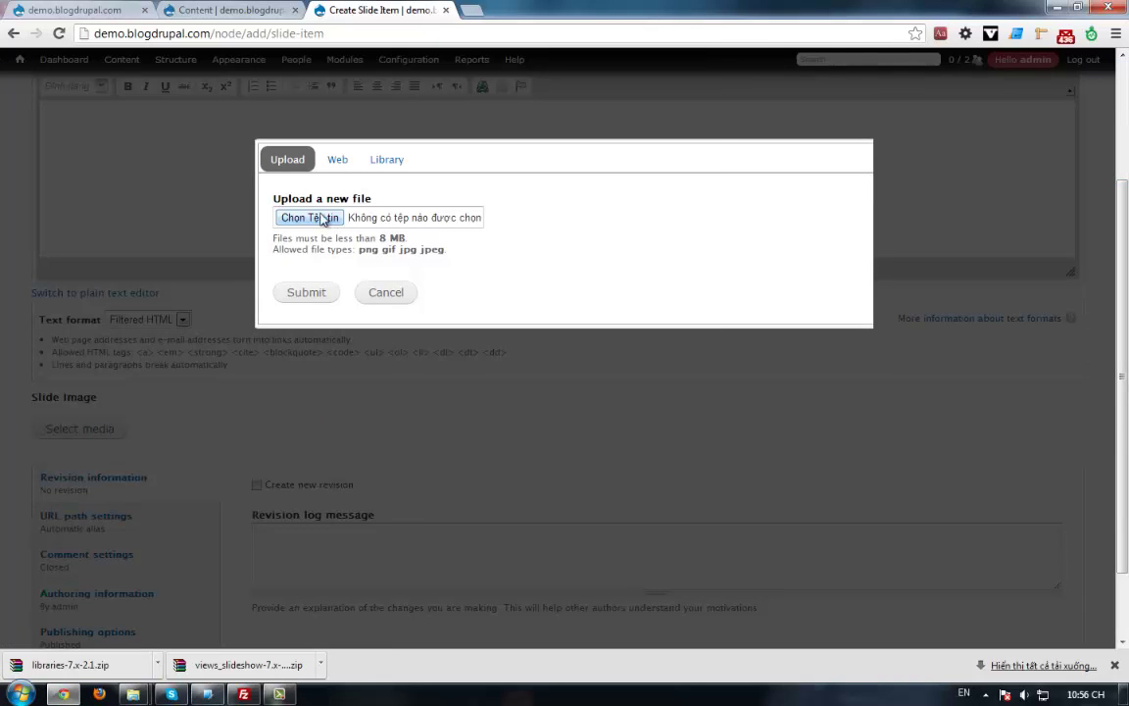
left_click(309, 218)
double_click(265, 101)
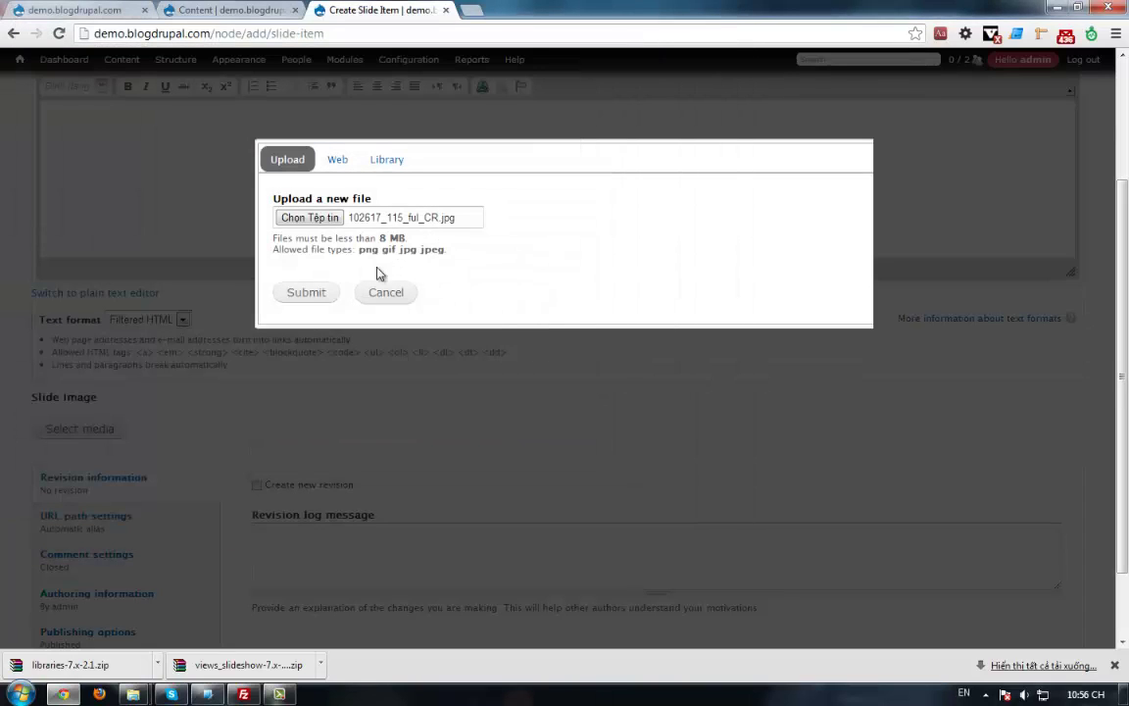
left_click(306, 292)
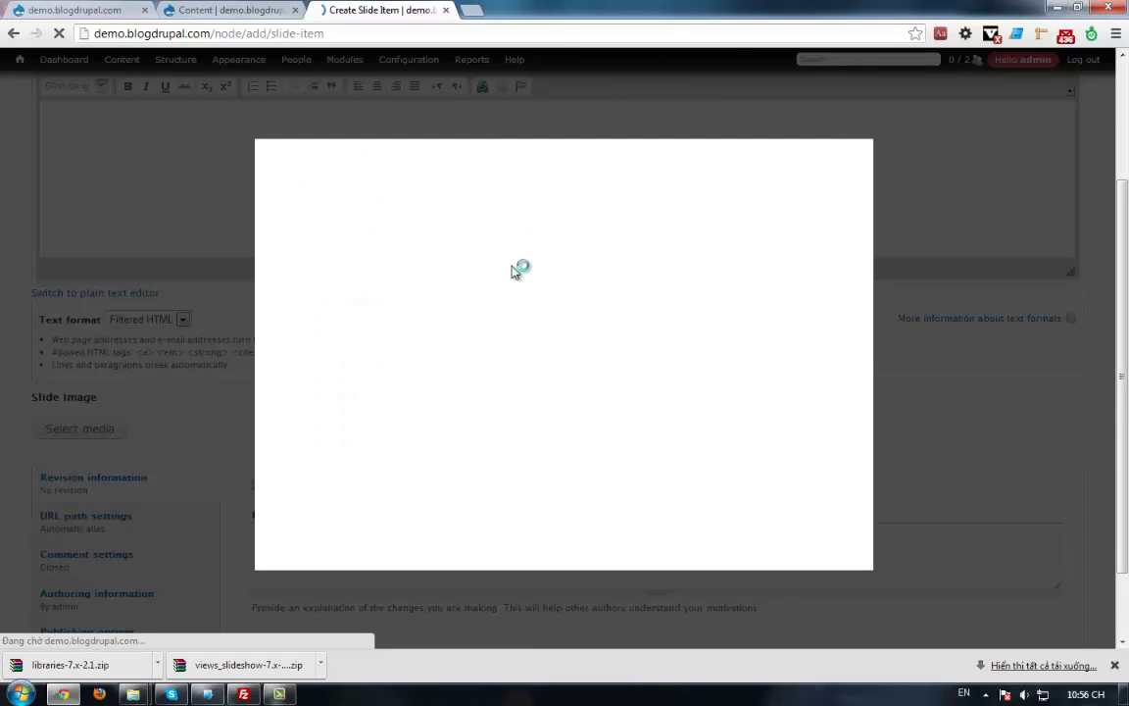
scroll(1125, 302, "up", 1)
scroll(1125, 302, "down", 3)
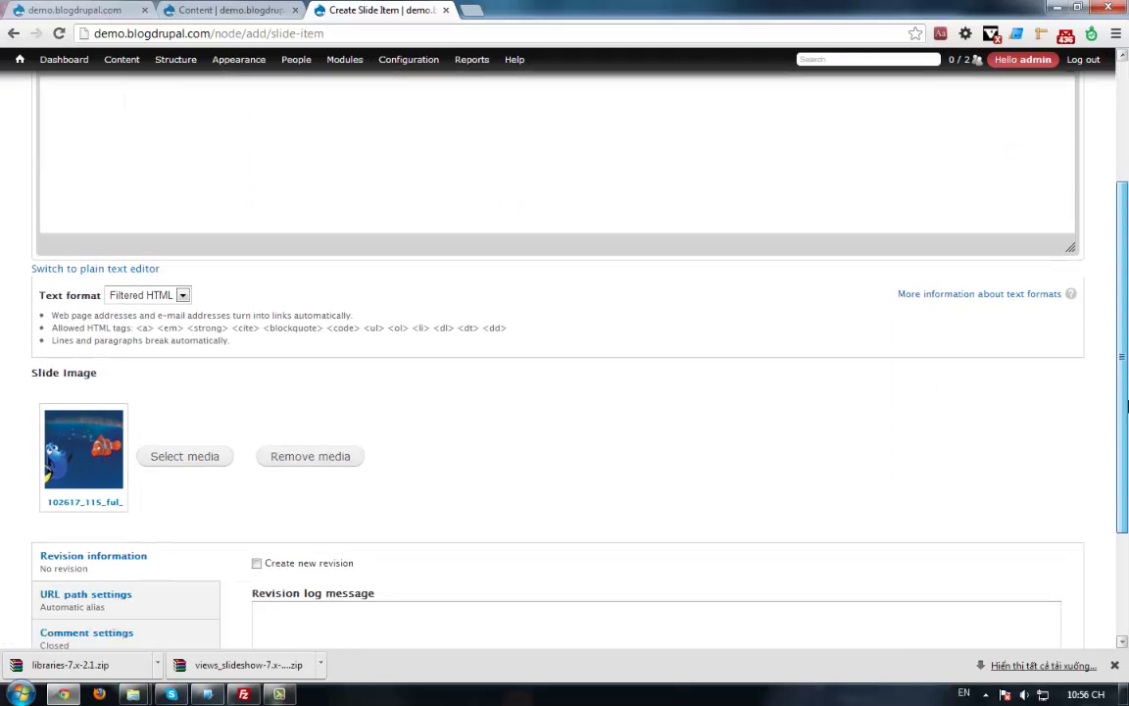
left_click(47, 601)
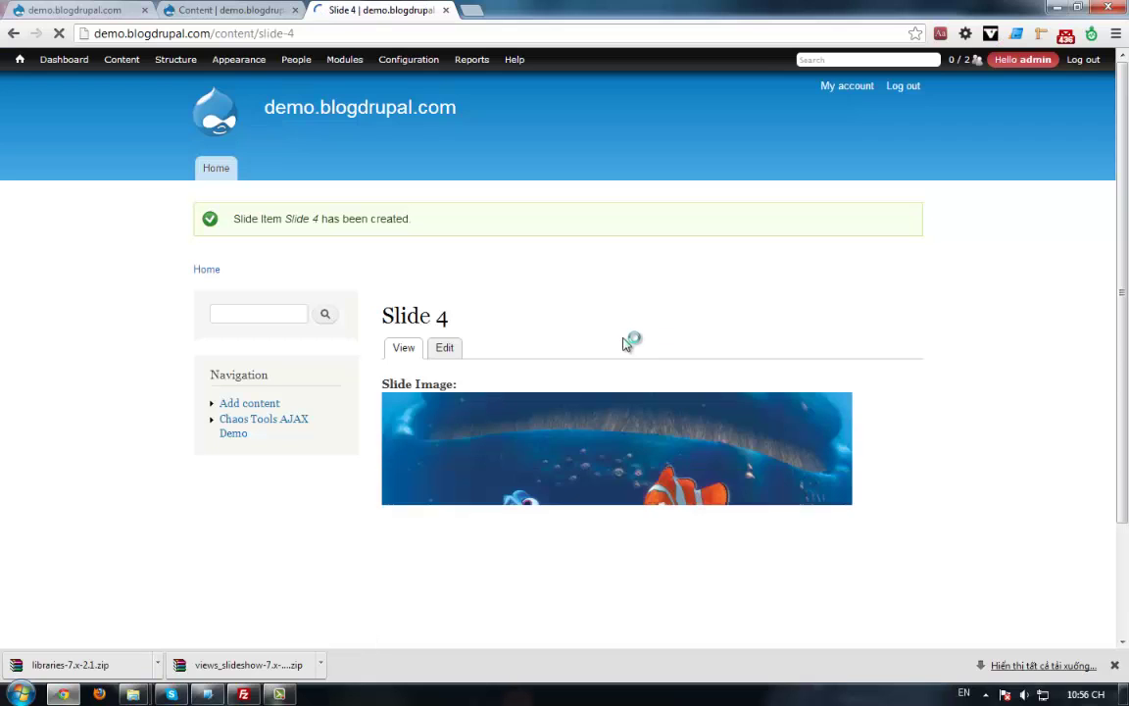
- Add a new view named Slideshow view that creates a block instead of a page
left_click(118, 65)
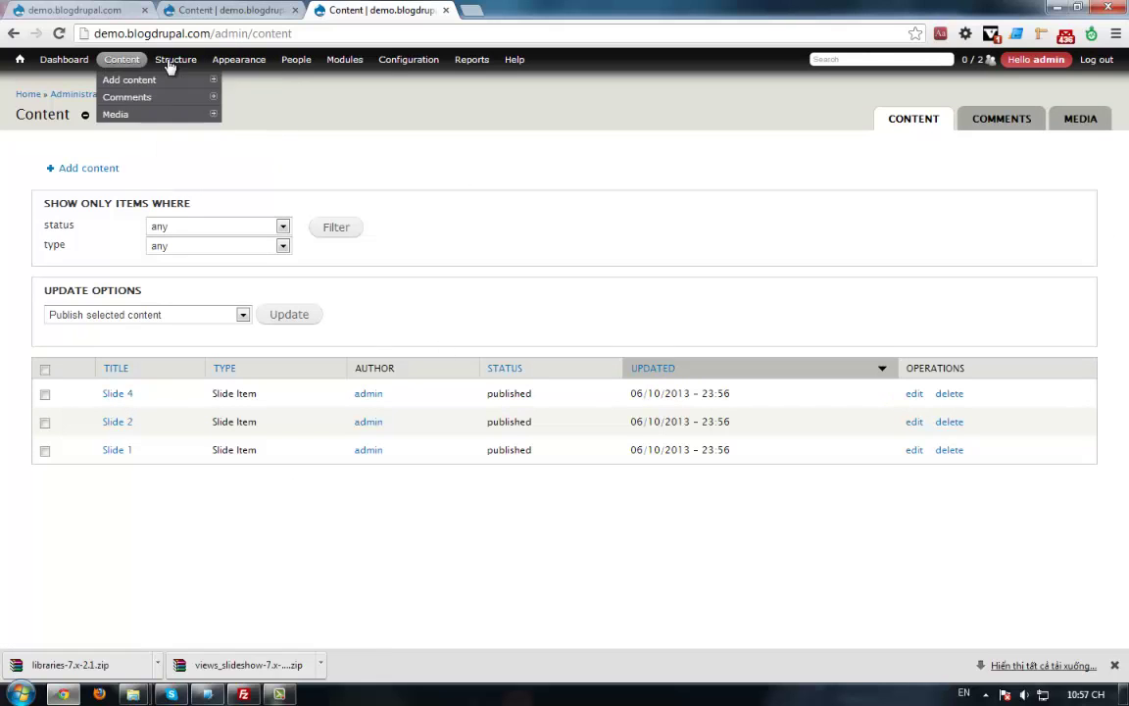
mouse_move(194, 159)
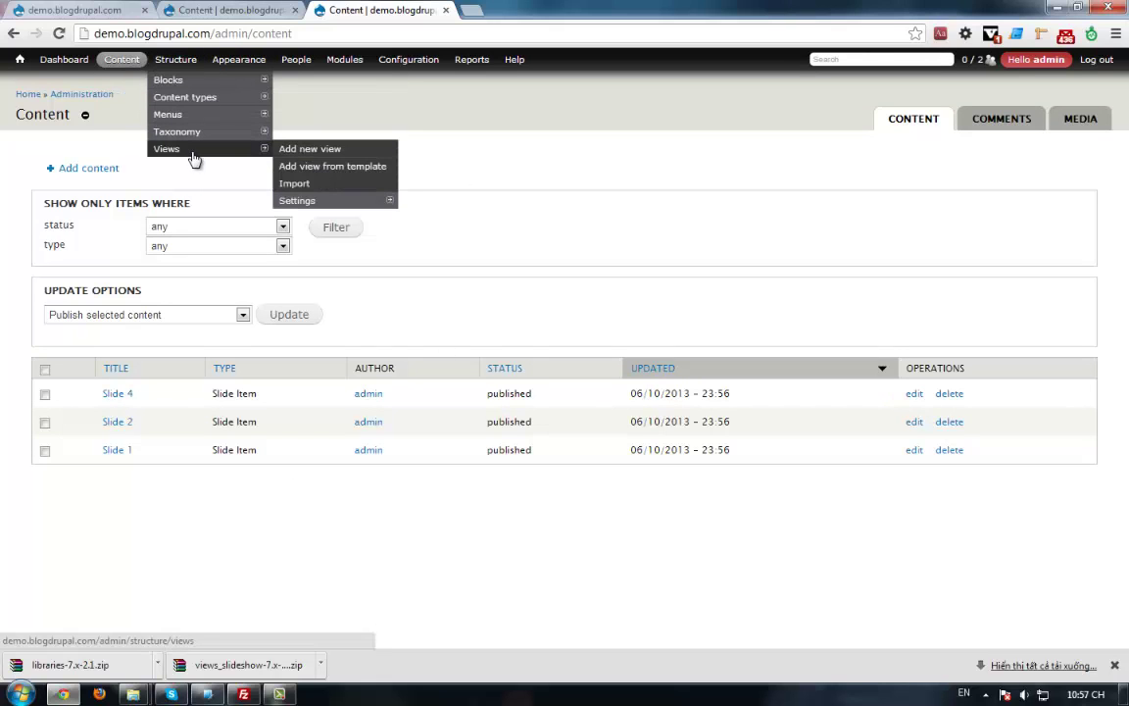
left_click(333, 152)
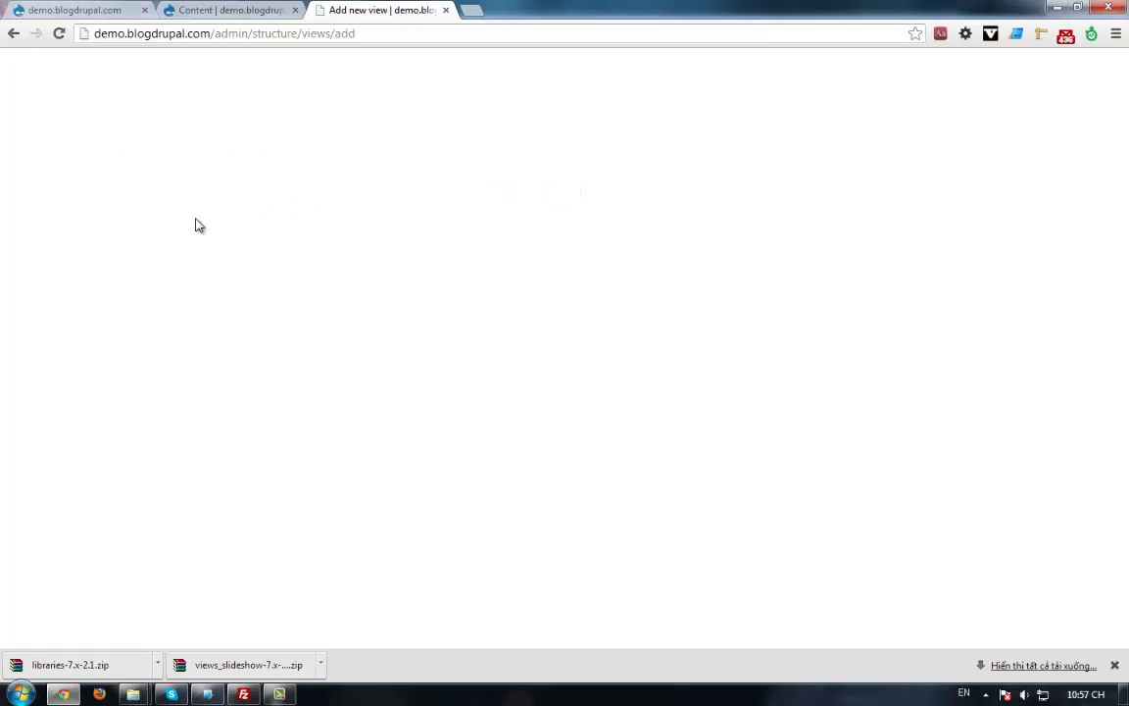
left_click(84, 300)
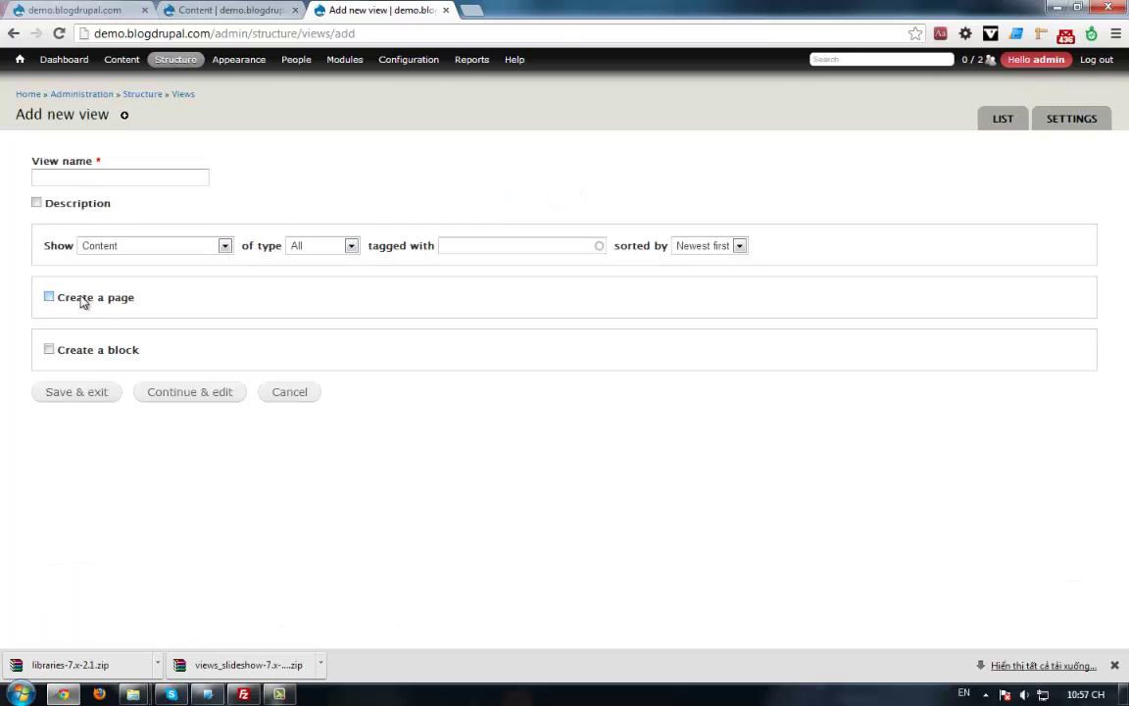
left_click(86, 358)
left_click(74, 178)
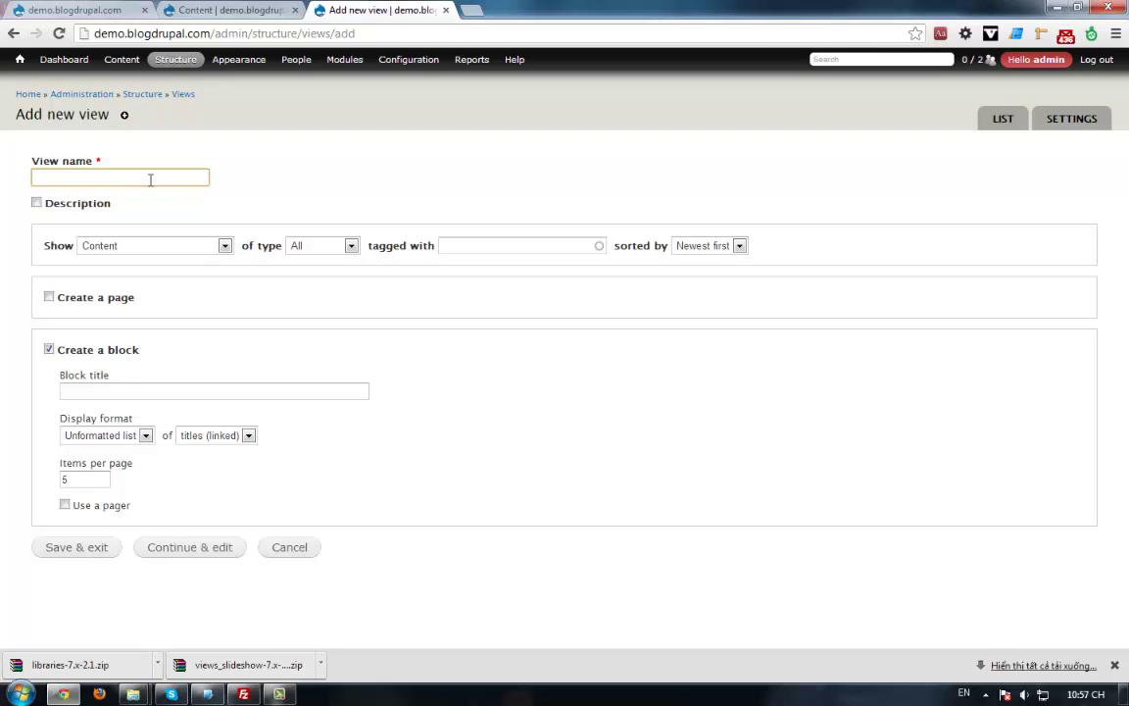
type("Slideshow")
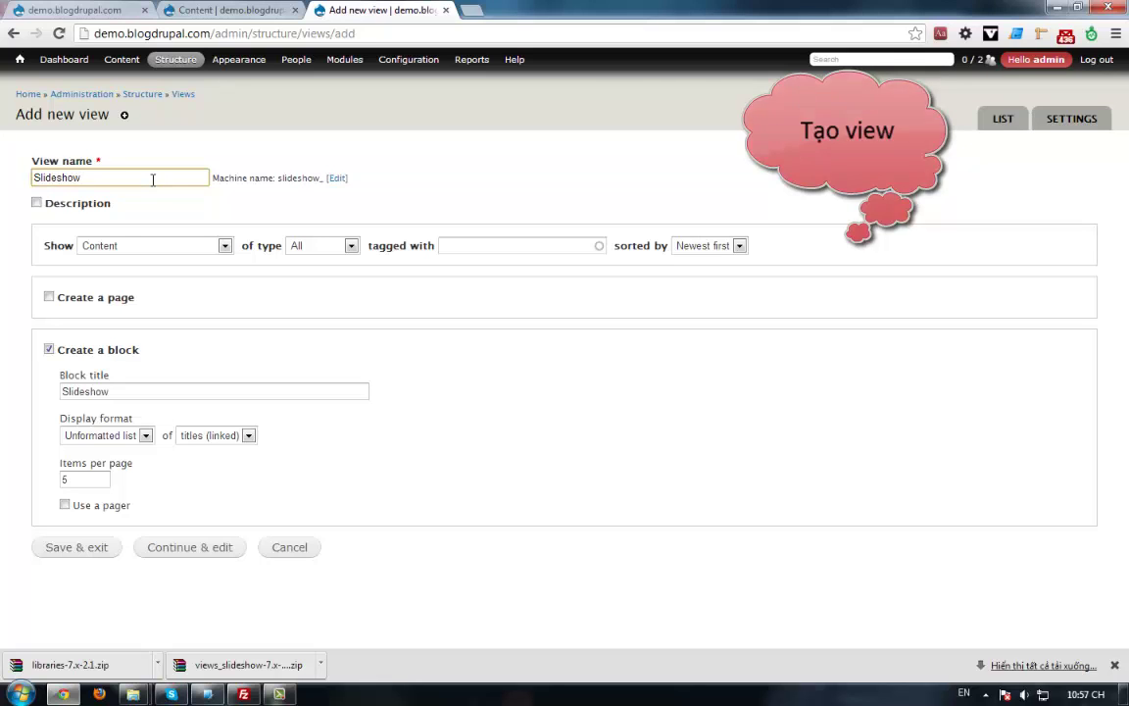
type("view")
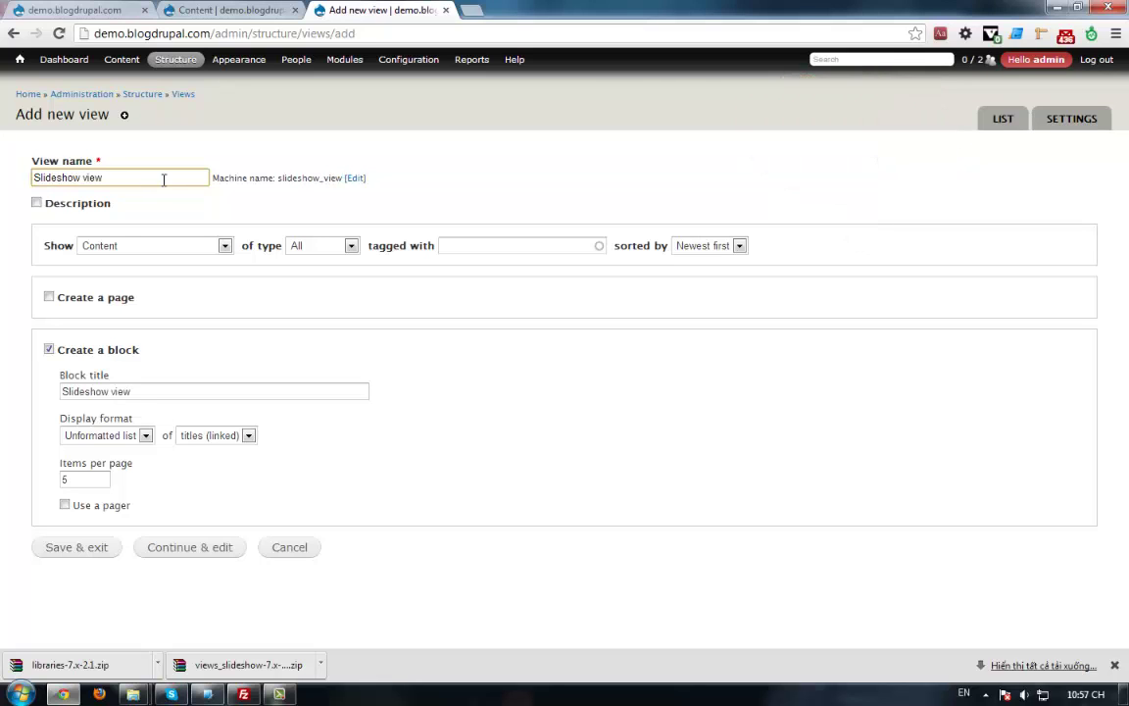
- Restrict the view to Slide Item content, set the block's display format to Slideshow, and continue to the view's detailed editing
left_click(114, 435)
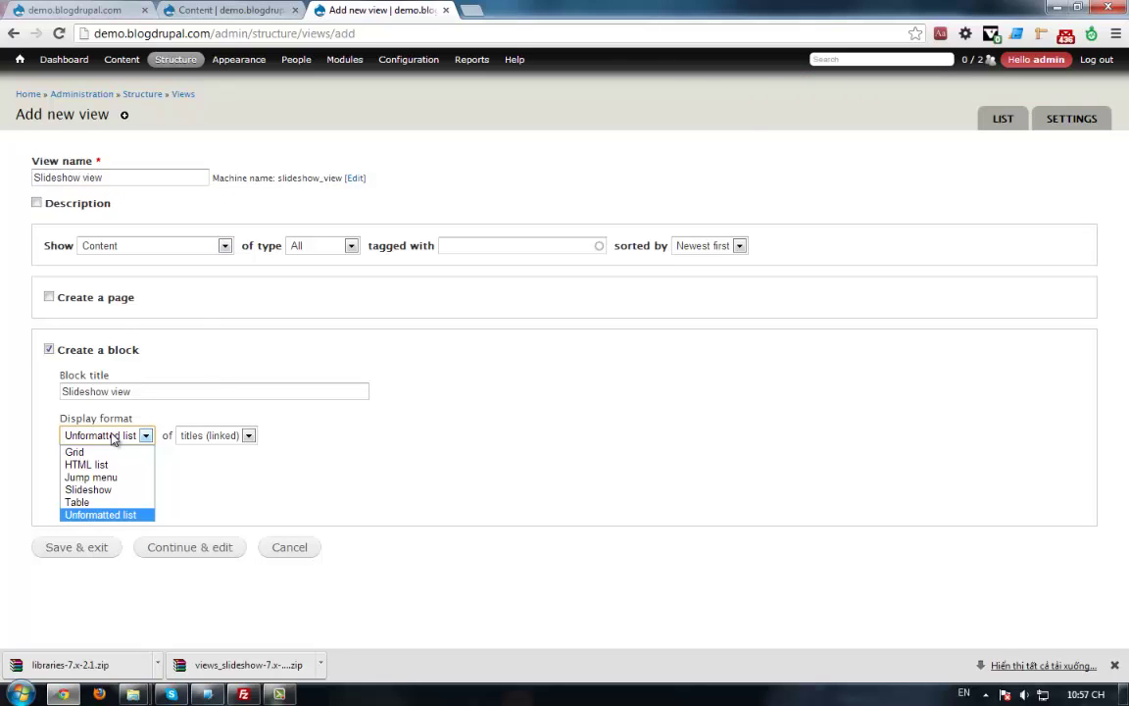
left_click(321, 246)
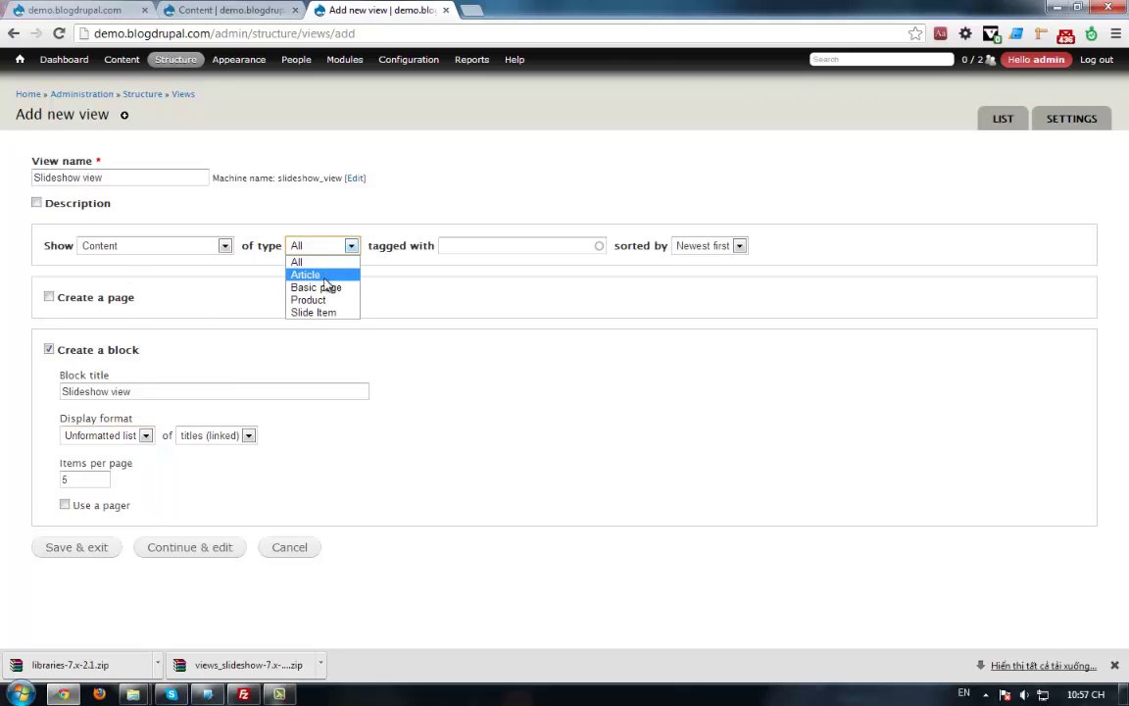
left_click(314, 313)
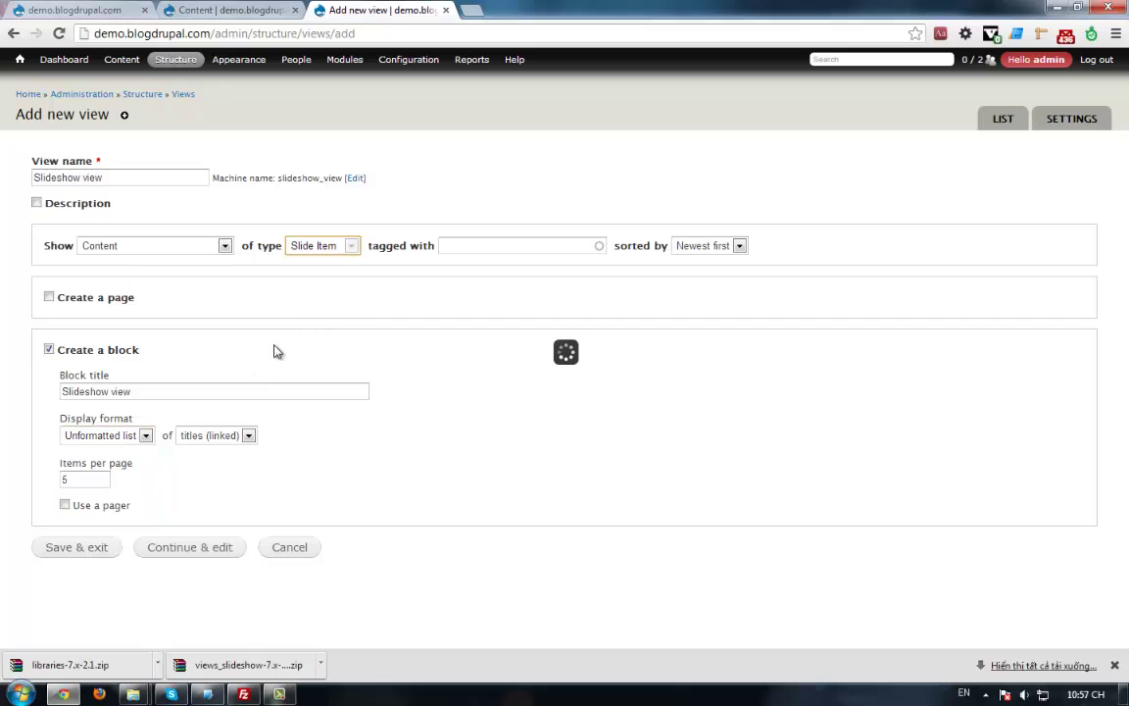
left_click(138, 437)
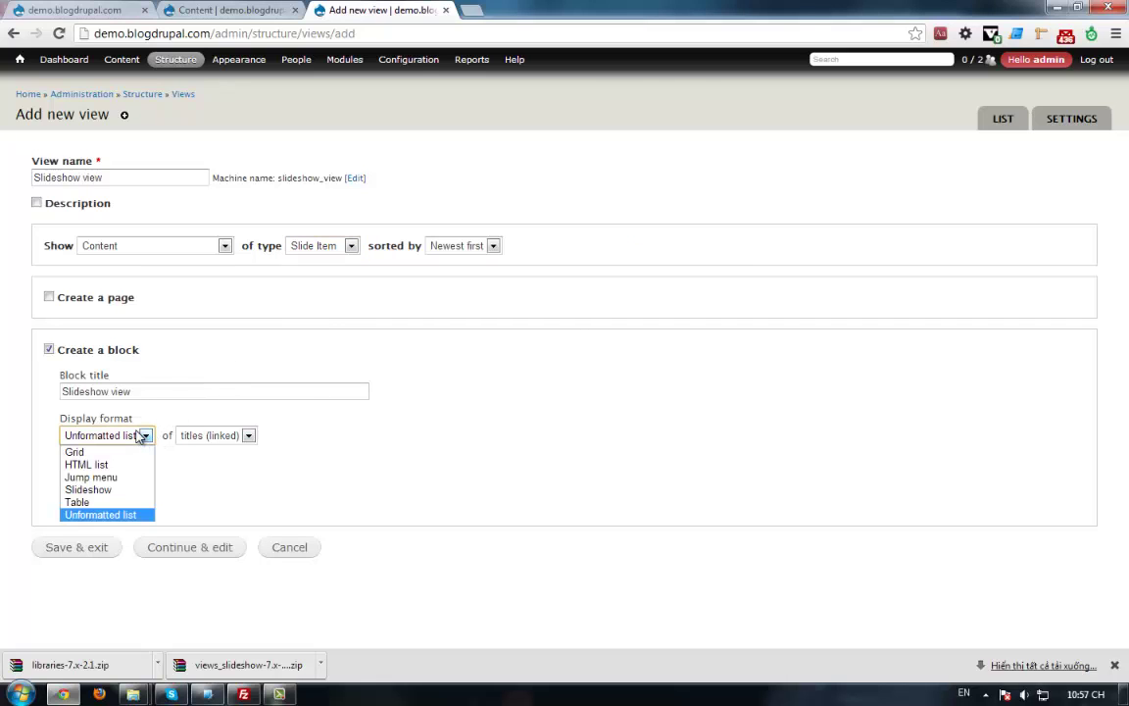
left_click(89, 489)
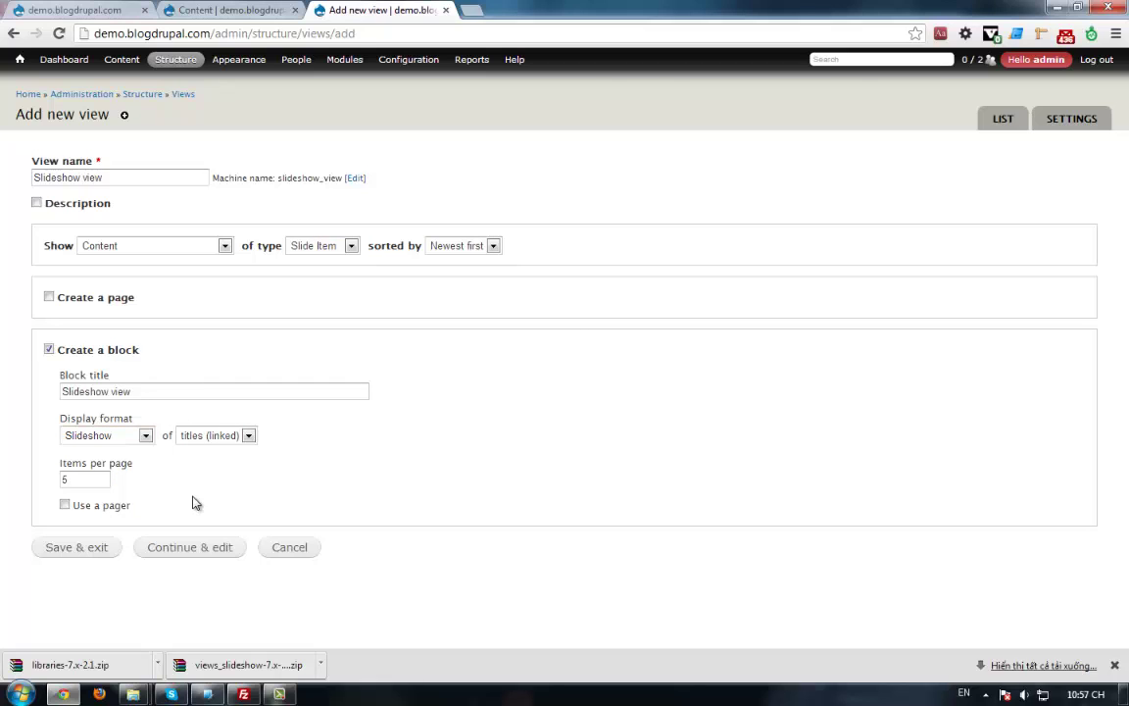
left_click(197, 547)
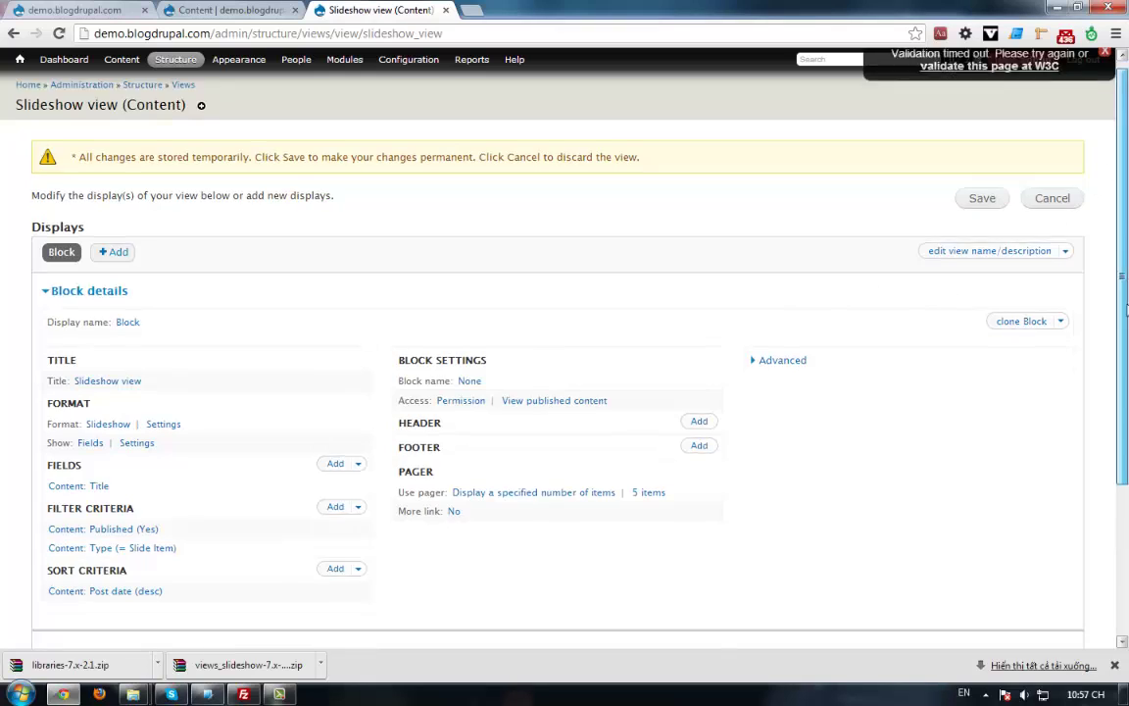
- Add the Content: Slide Image field to the slideshow view for all displays, finding it by searching for slide
scroll(1113, 486, "down", 3)
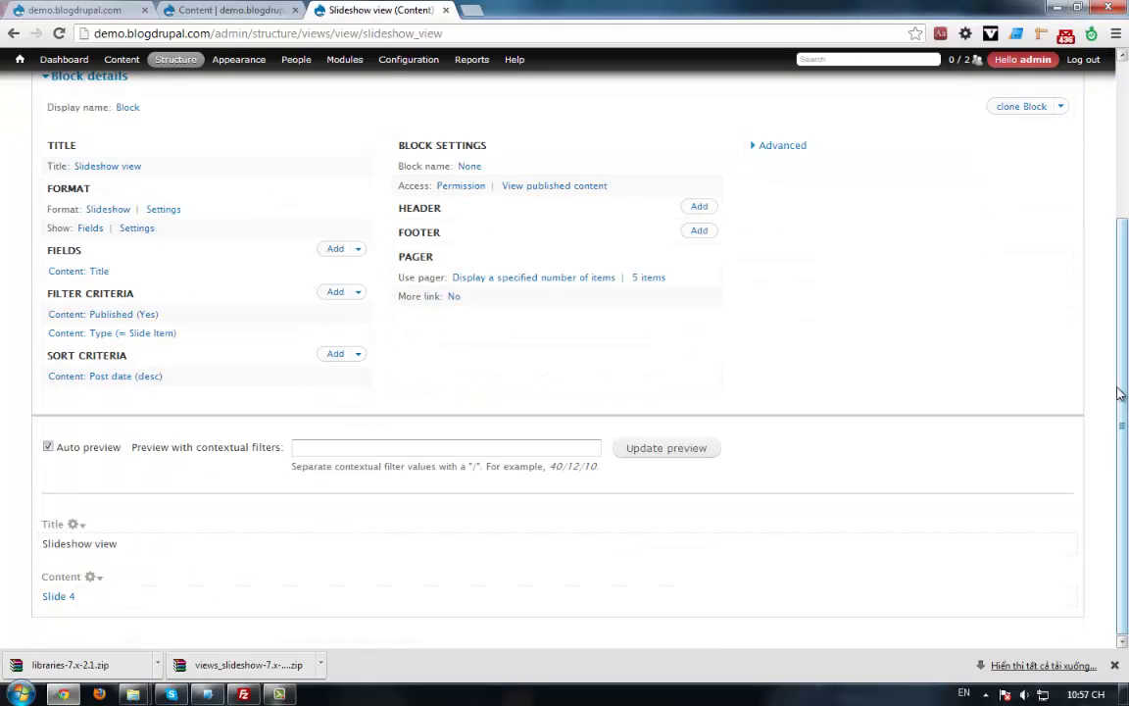
left_click(324, 248)
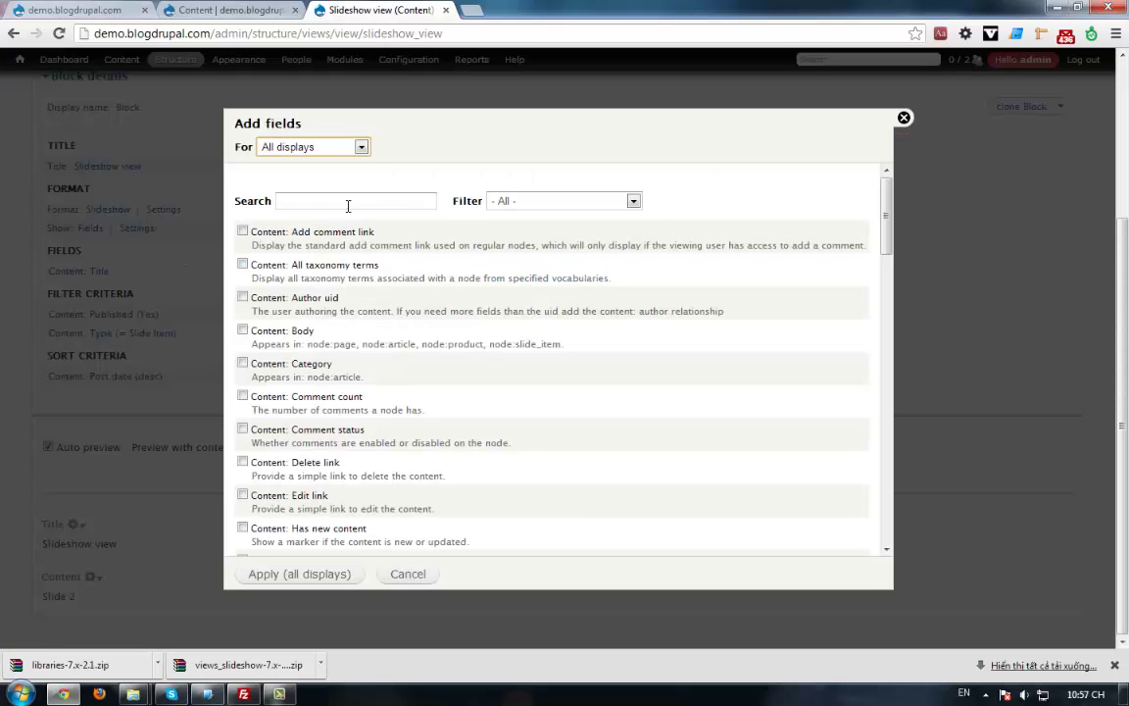
left_click(343, 197)
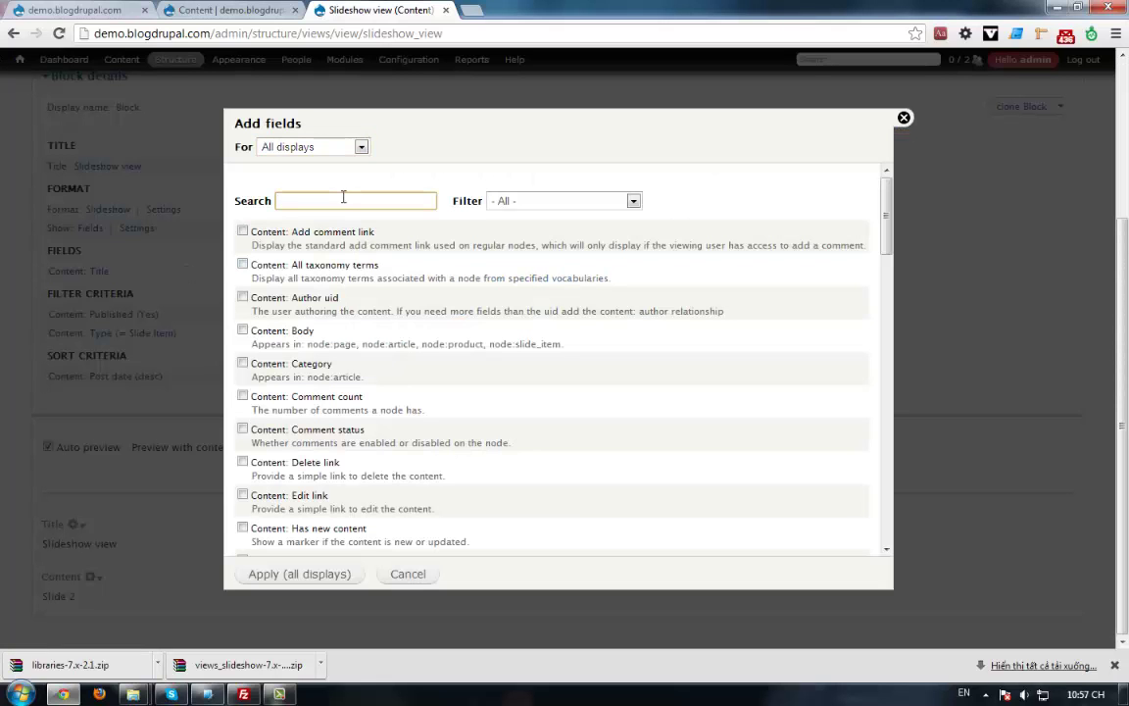
type("slide")
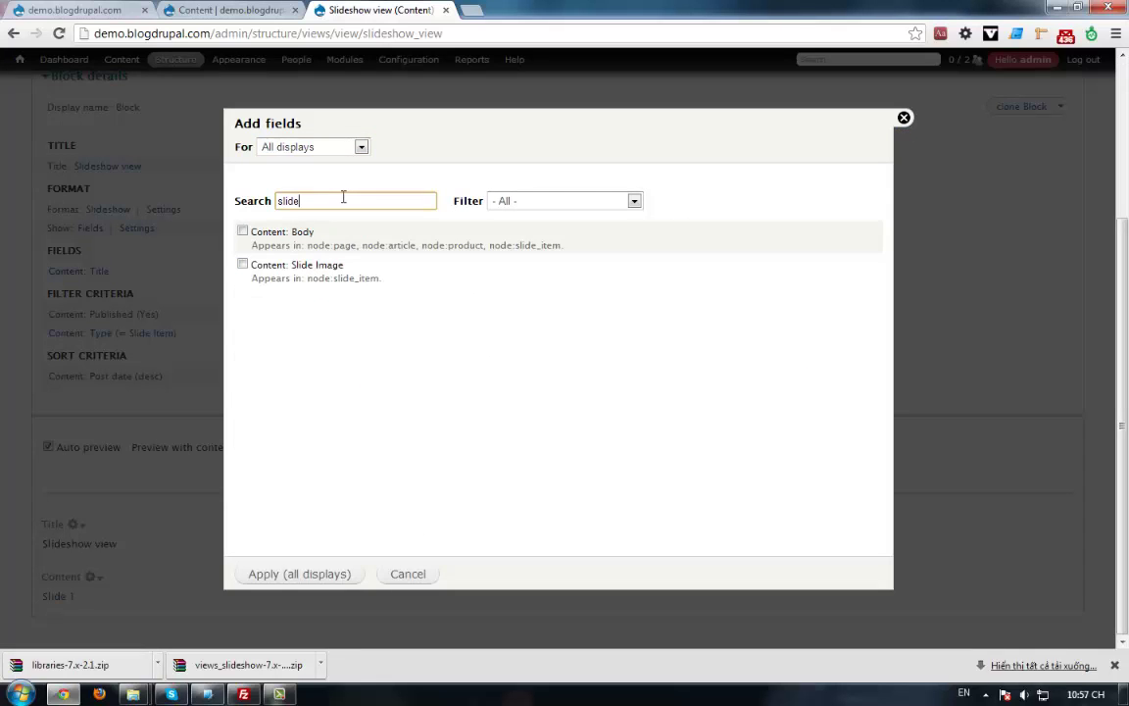
left_click(286, 274)
left_click(297, 571)
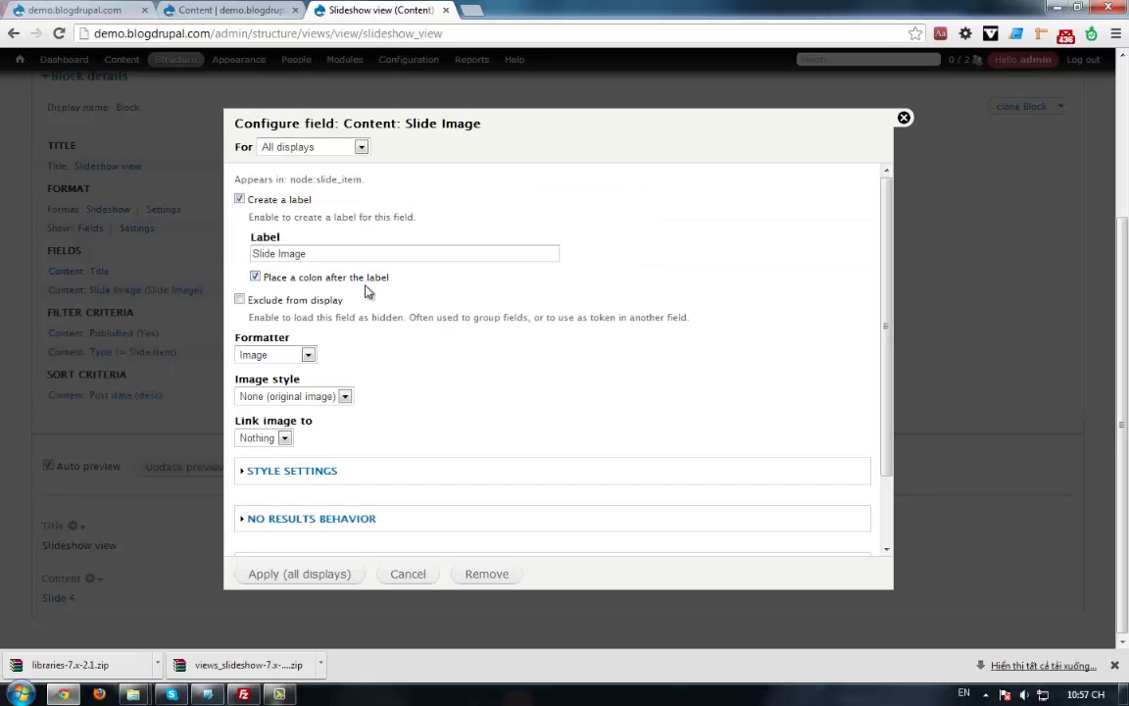
- Turn off the Slide Image field's label, apply the field configuration to all displays, and check the slideshow preview
left_click(273, 201)
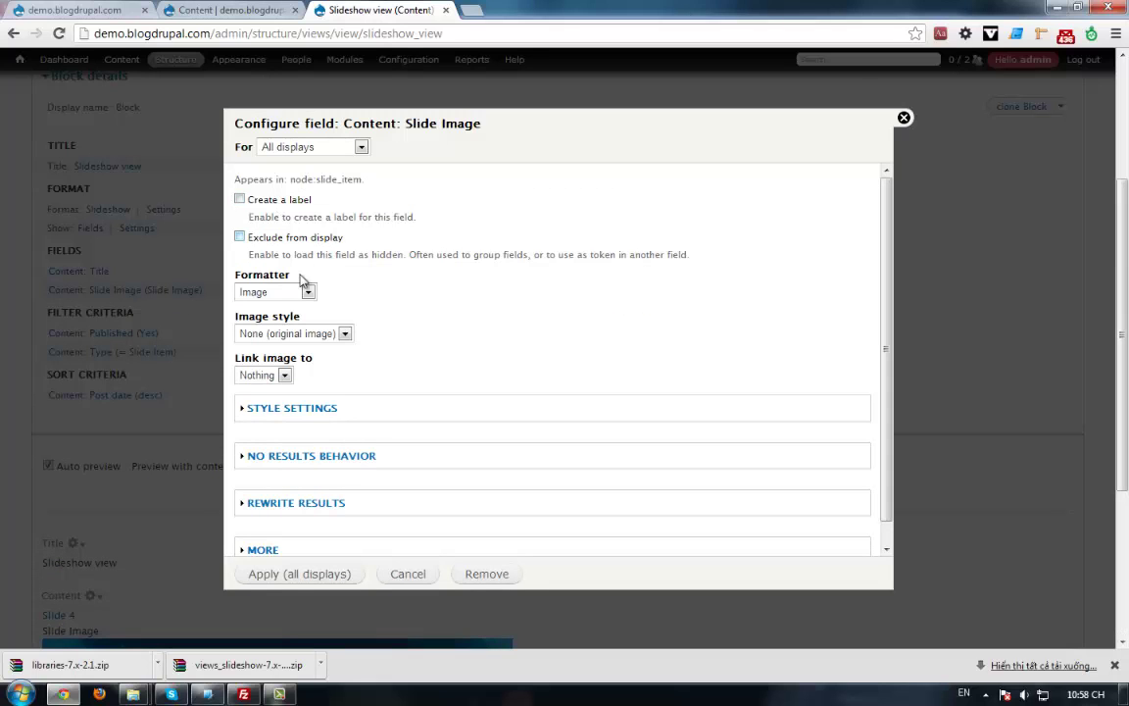
left_click(305, 578)
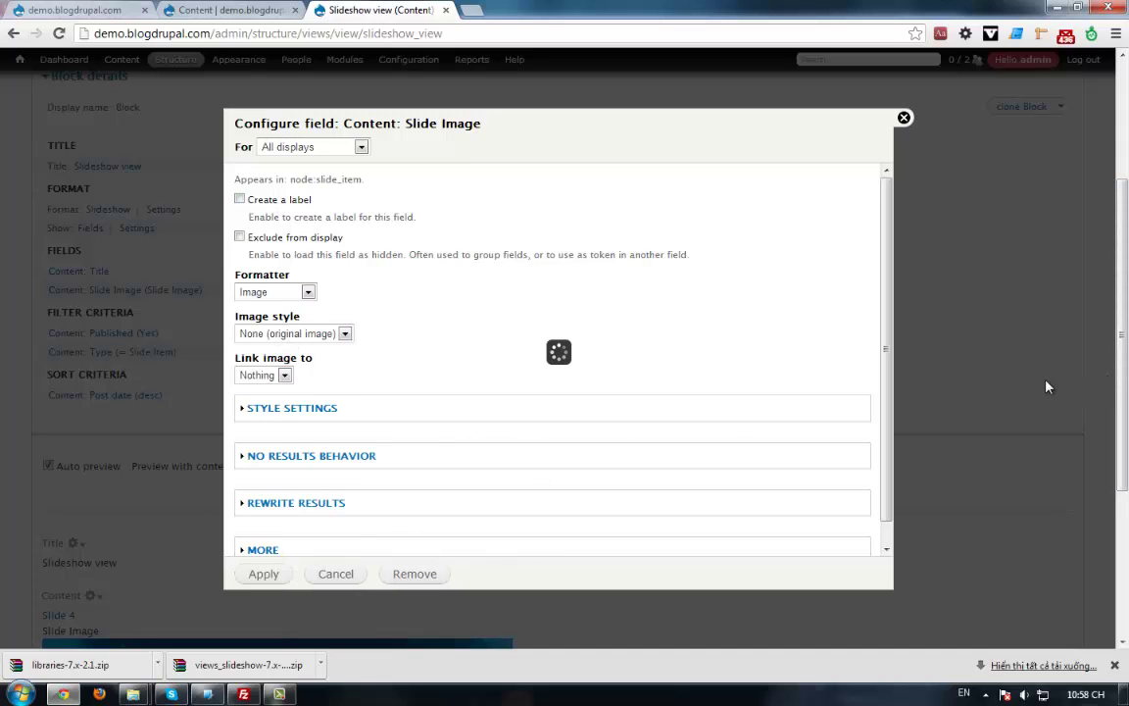
scroll(1122, 446, "down", 3)
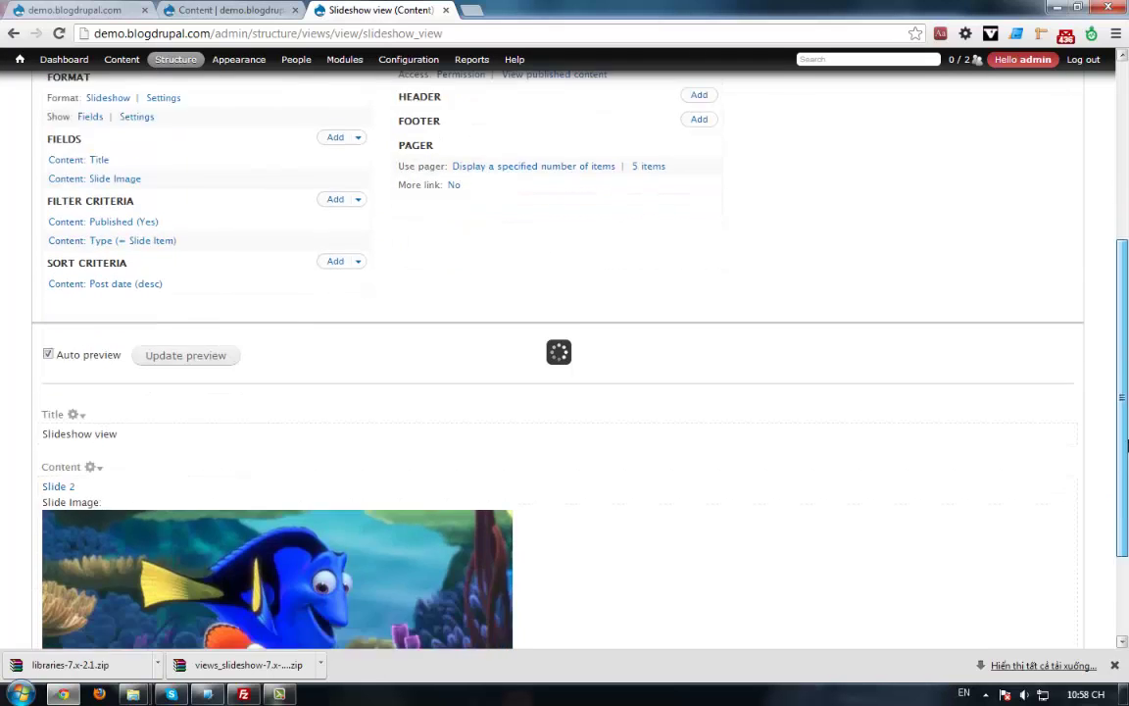
scroll(1122, 446, "down", 2)
scroll(980, 486, "down", 1)
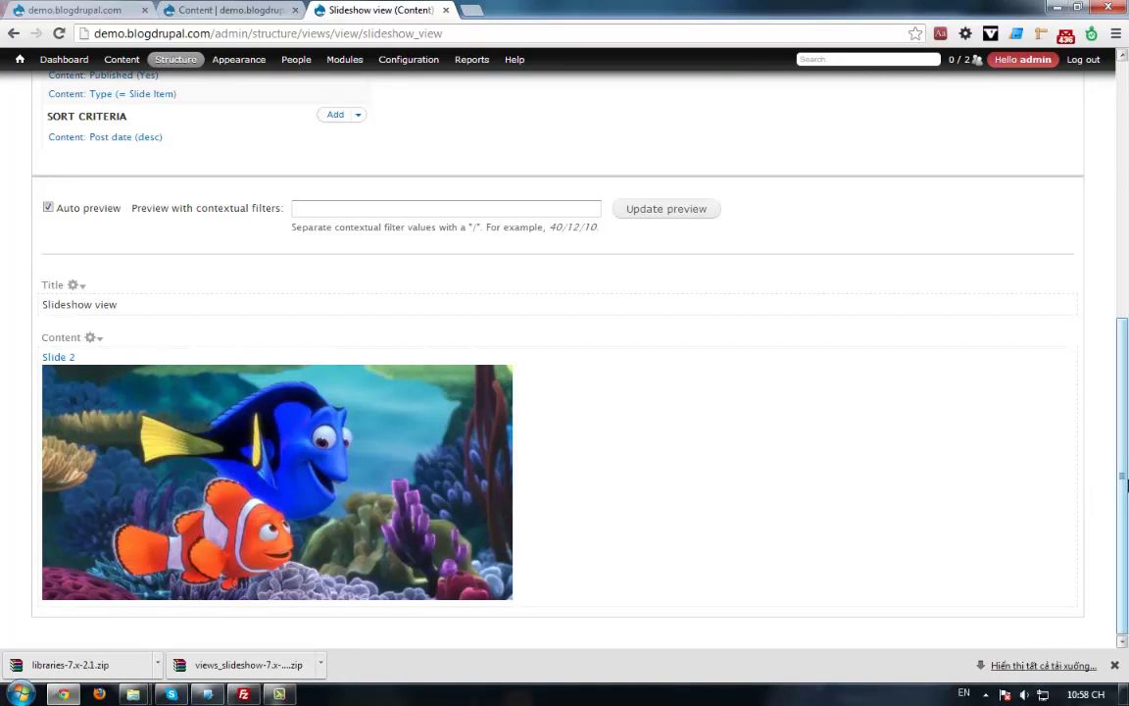
- Set the slideshow format's transition effect to fadeZoom and apply it to all displays
left_click_drag(1125, 495, 1103, 245)
left_click(159, 387)
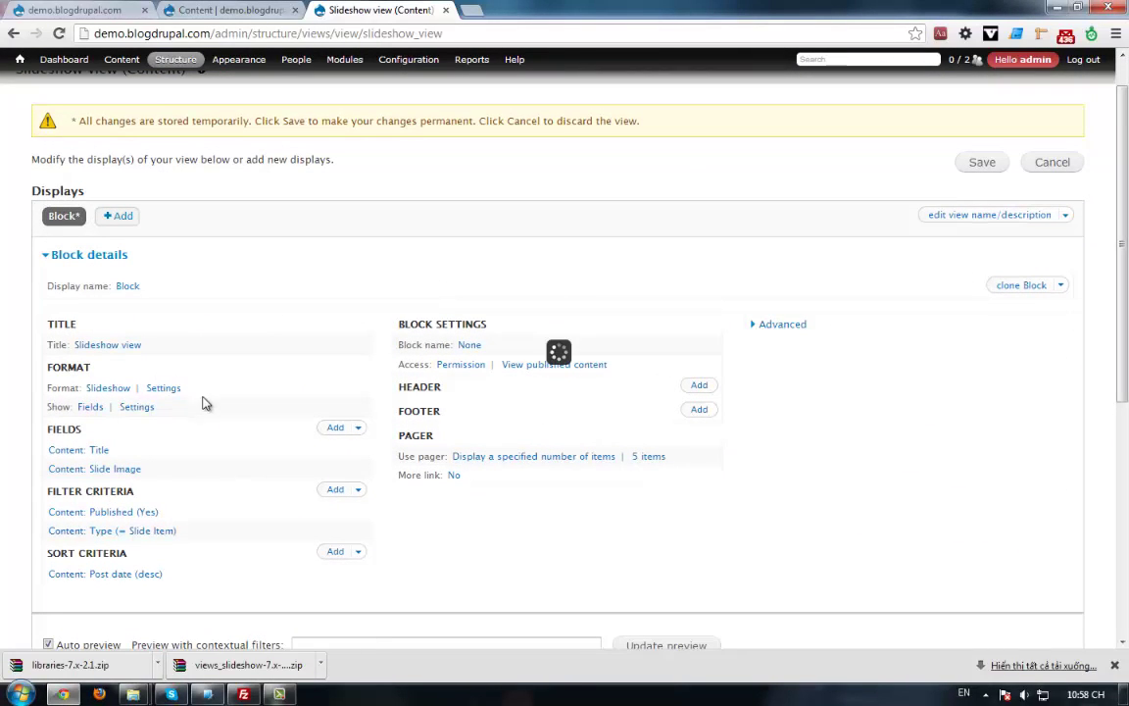
left_click_drag(1125, 397, 1125, 583)
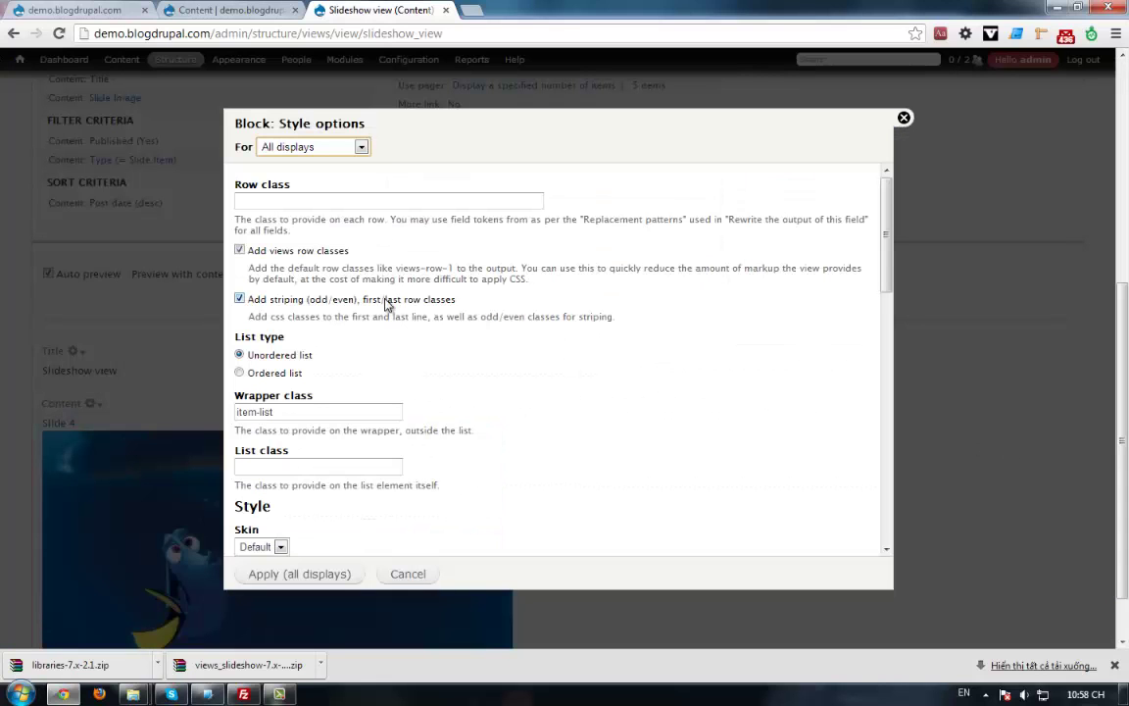
left_click_drag(888, 274, 890, 429)
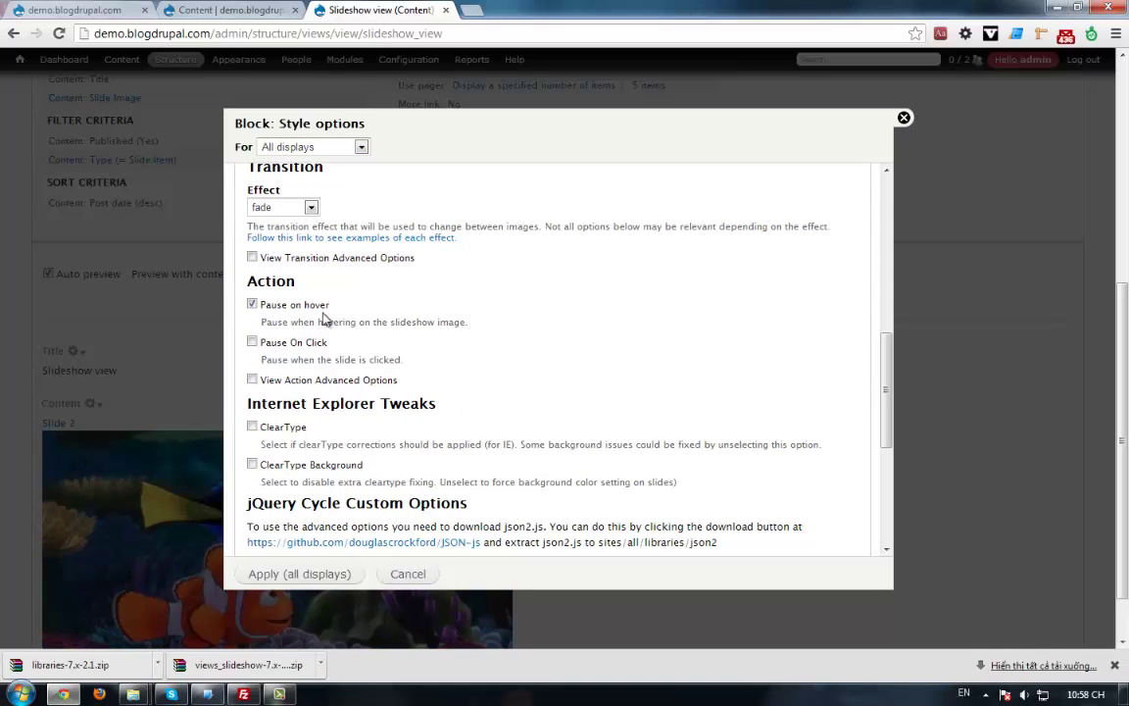
left_click(289, 208)
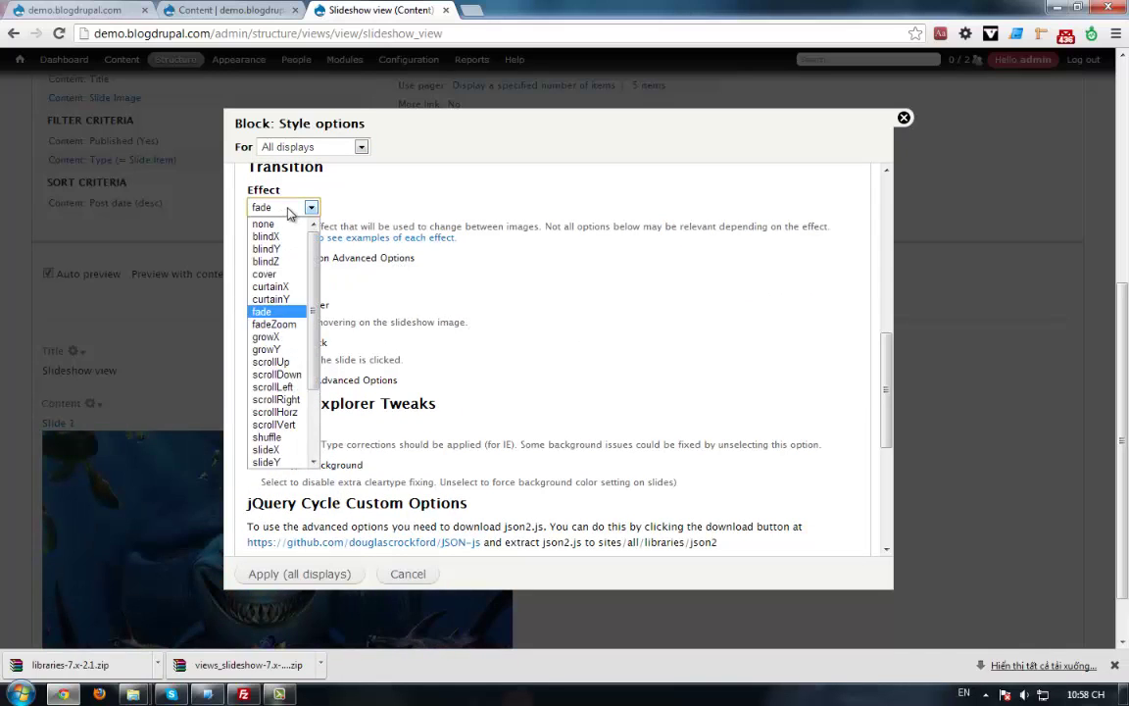
left_click(281, 325)
left_click(287, 576)
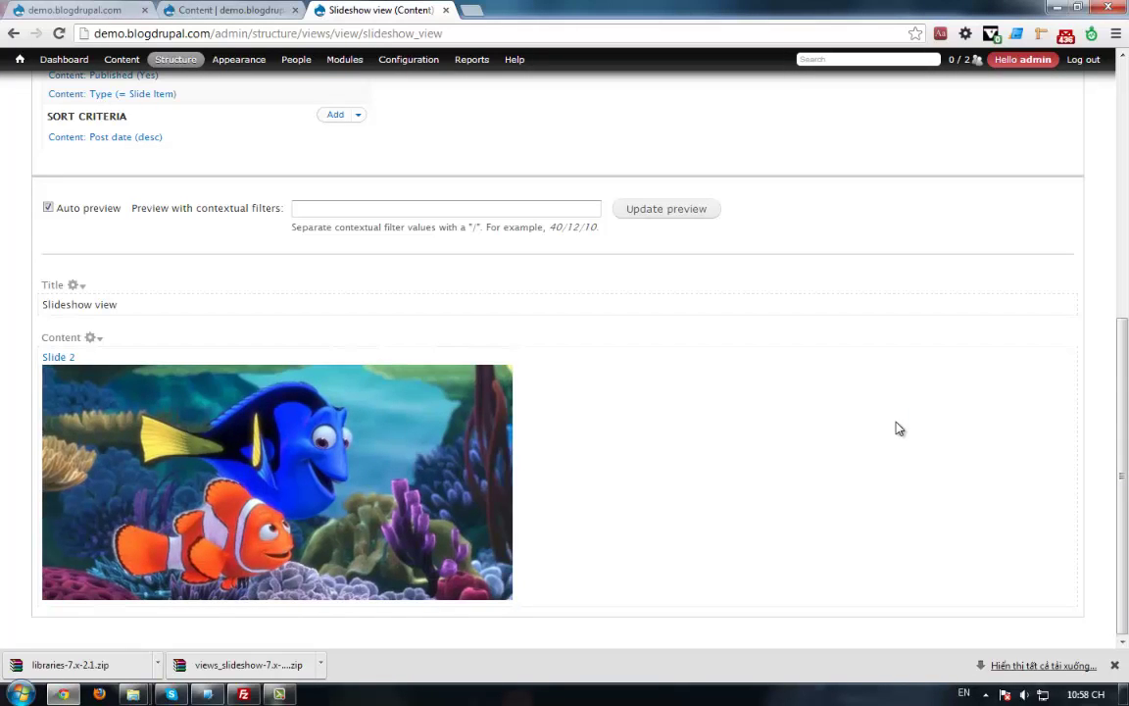
- Change the slideshow's transition effect to shuffle, apply it, and watch the result in the preview
scroll(900, 429, "up", 3)
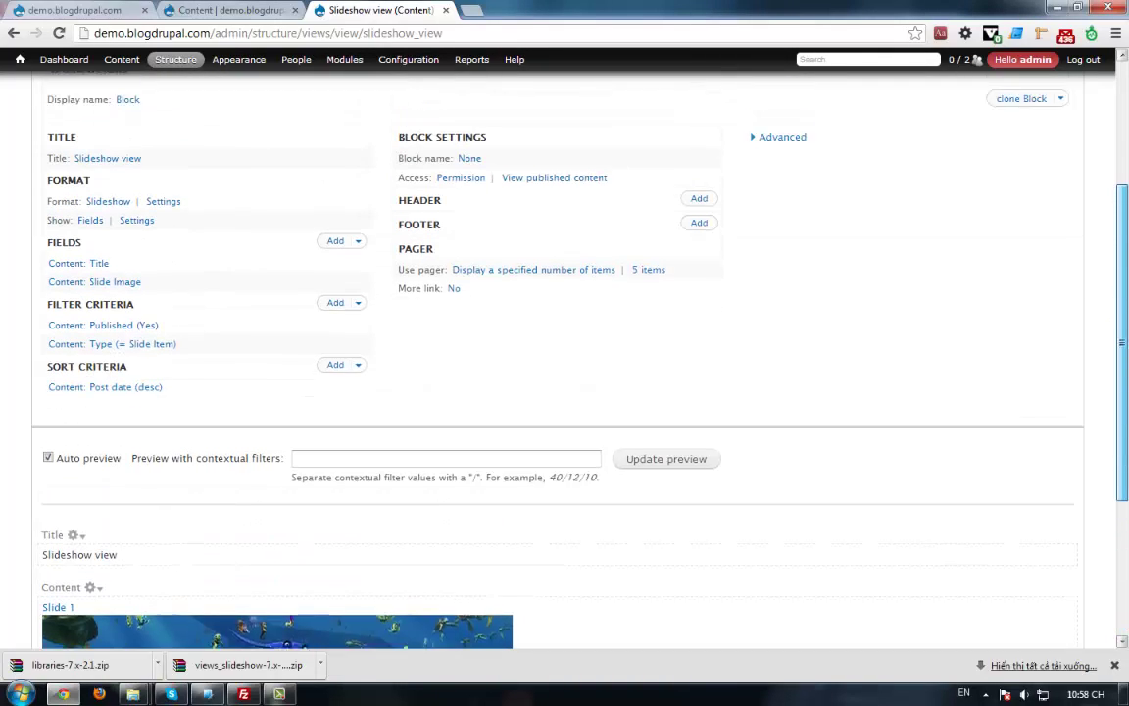
left_click(165, 224)
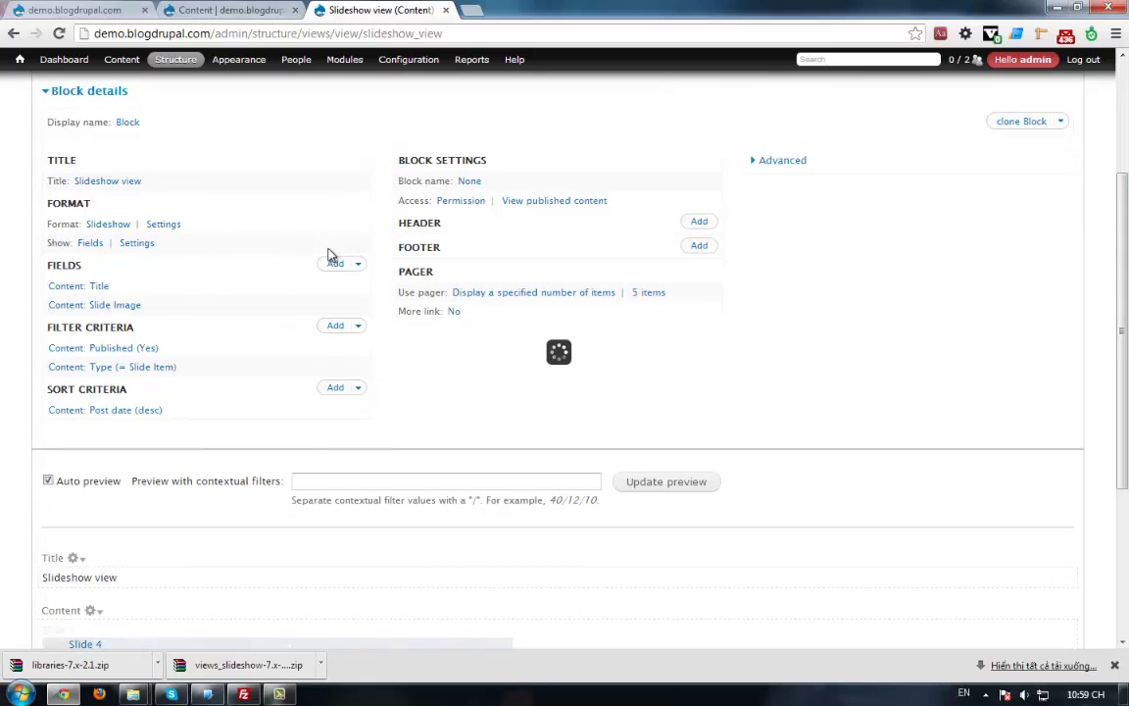
scroll(866, 323, "down", 5)
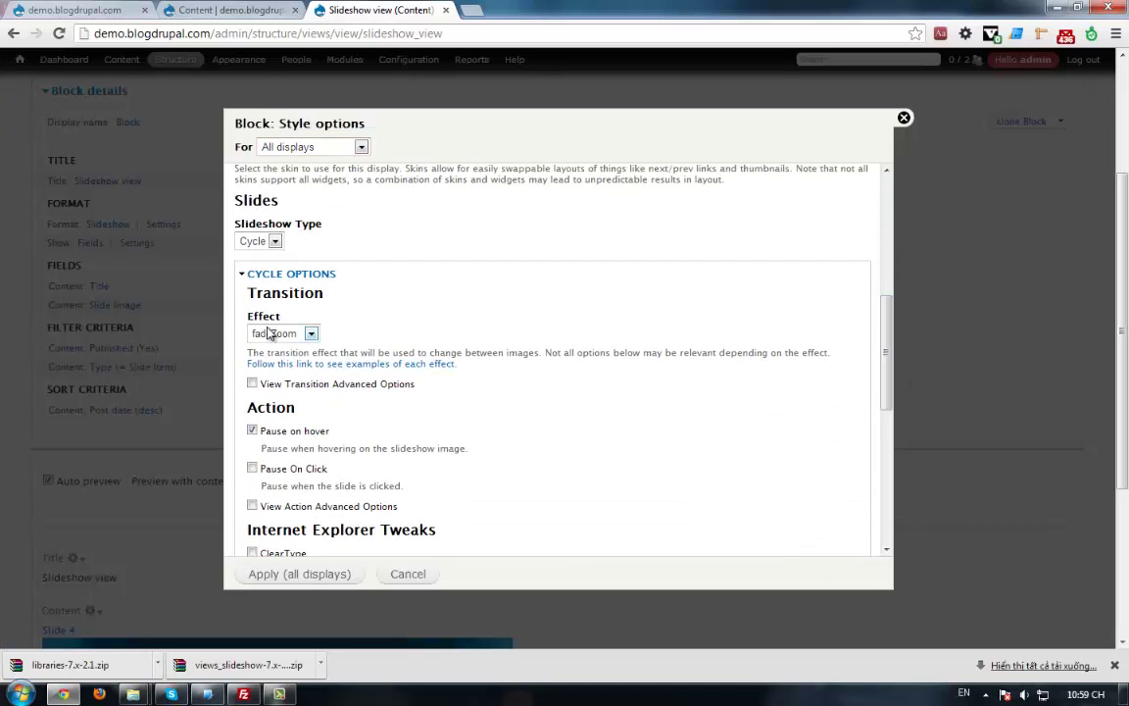
left_click(270, 333)
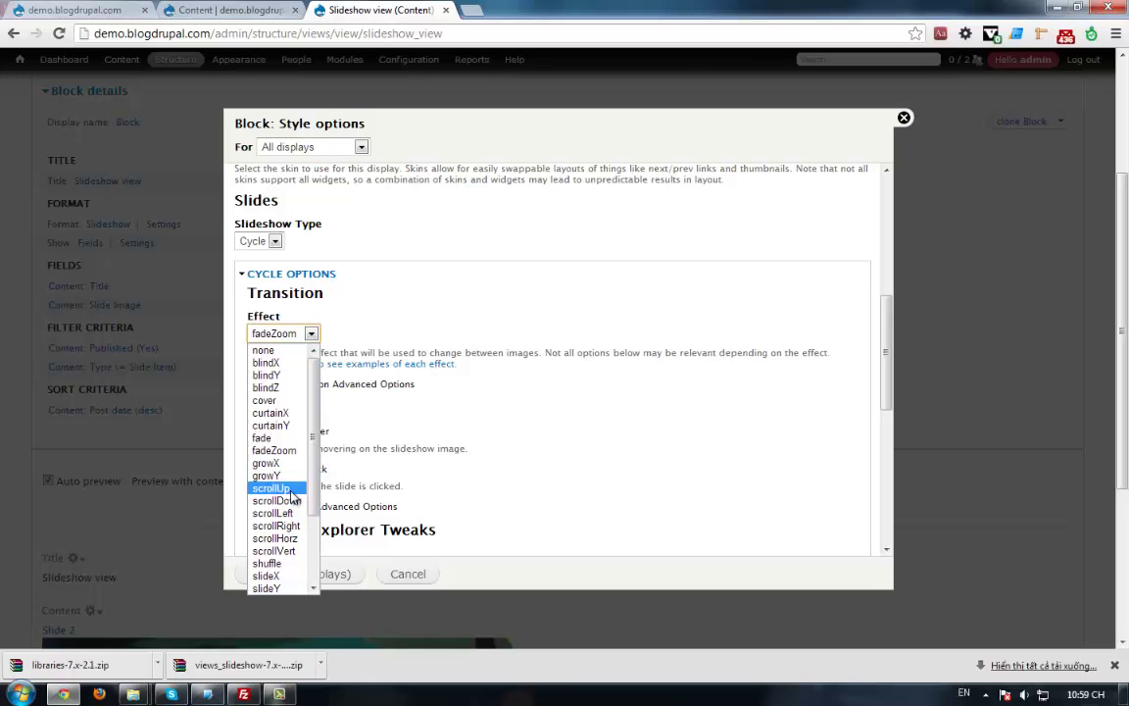
left_click(269, 563)
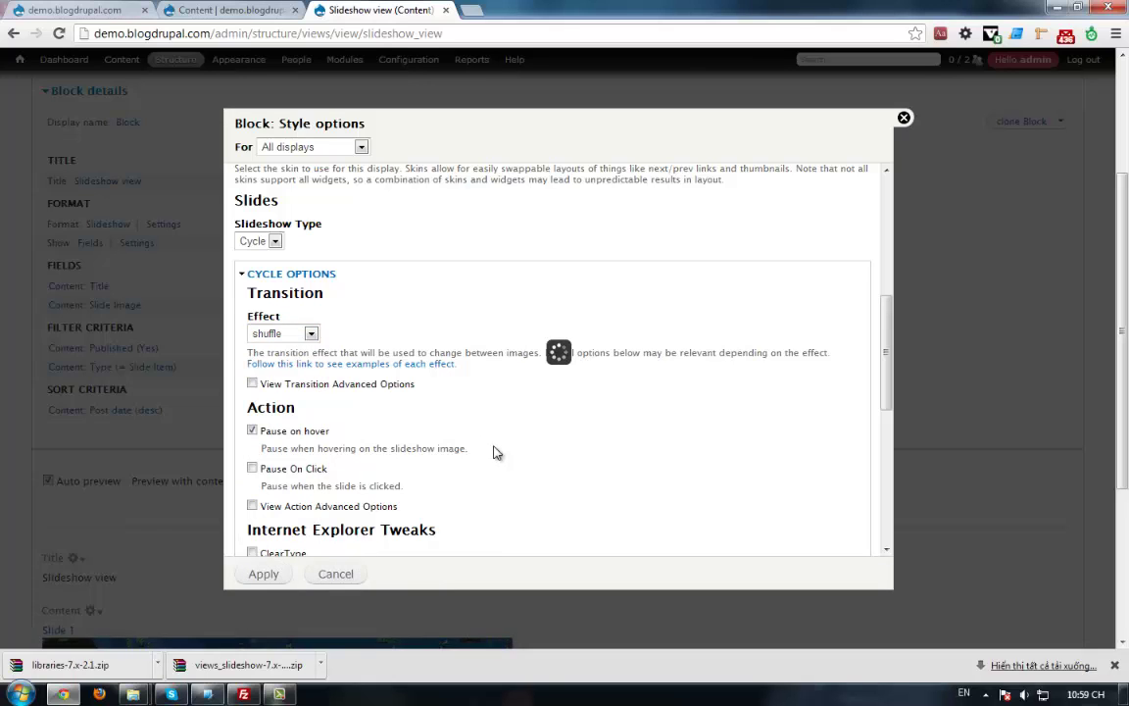
key("Escape")
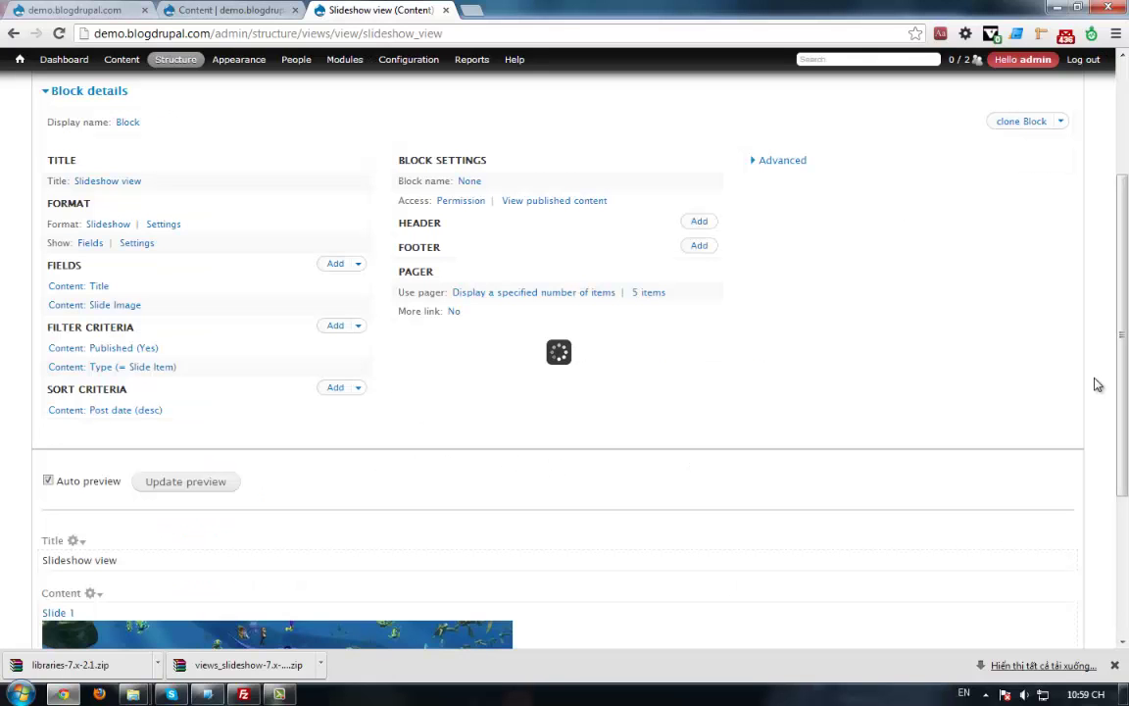
scroll(1011, 470, "down", 3)
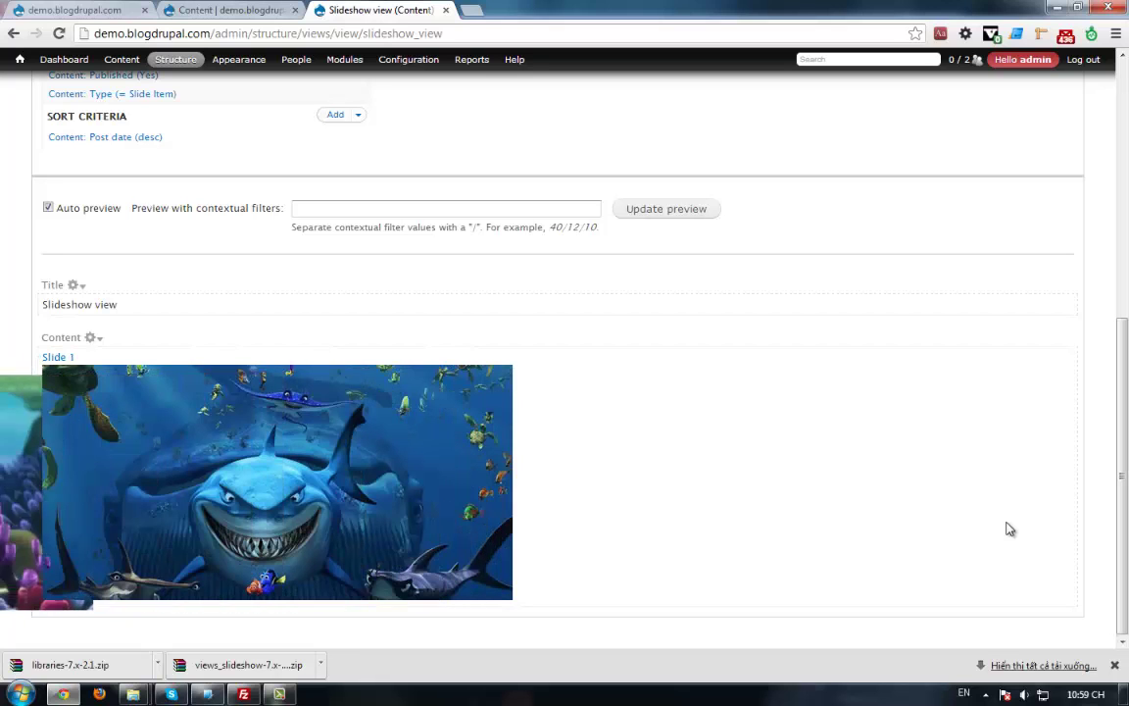
- Set the transition effect in the slideshow format settings to fade
scroll(1010, 294, "up", 5)
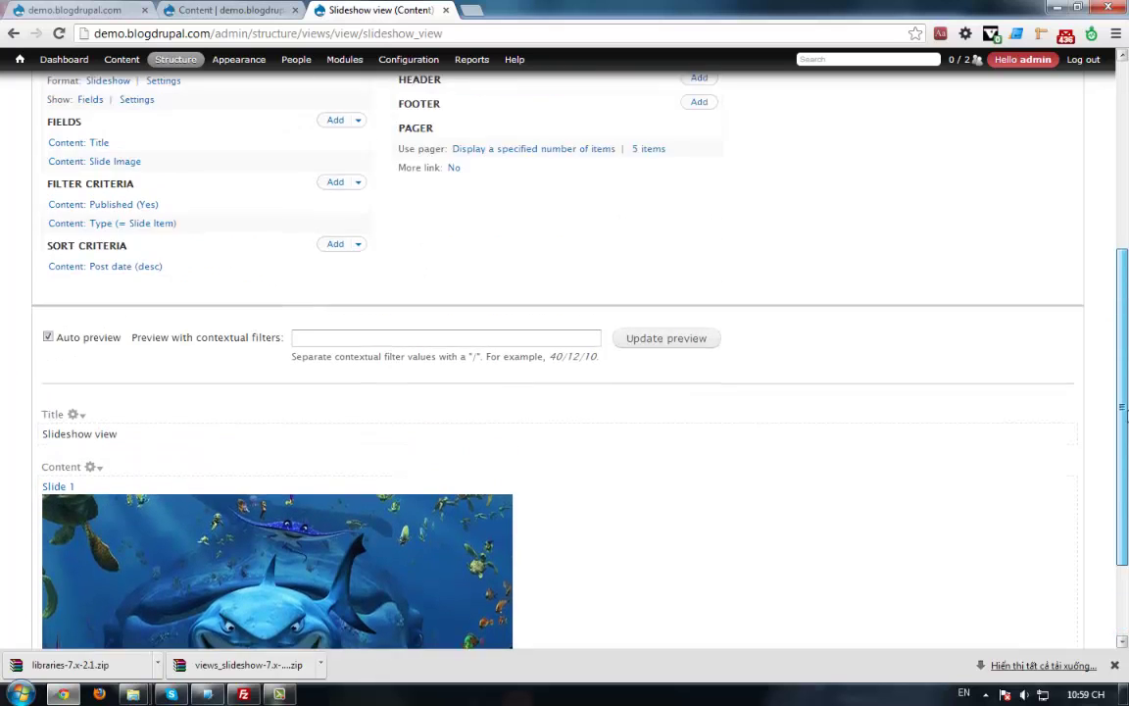
left_click(163, 370)
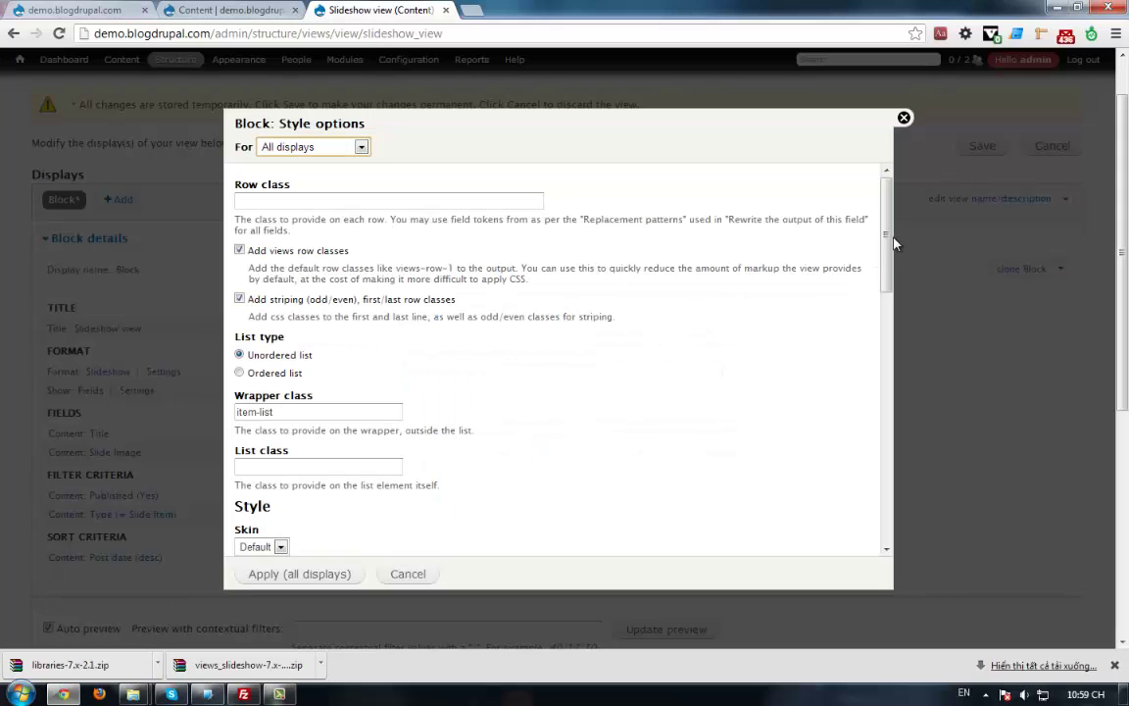
left_click_drag(887, 279, 886, 427)
left_click(298, 229)
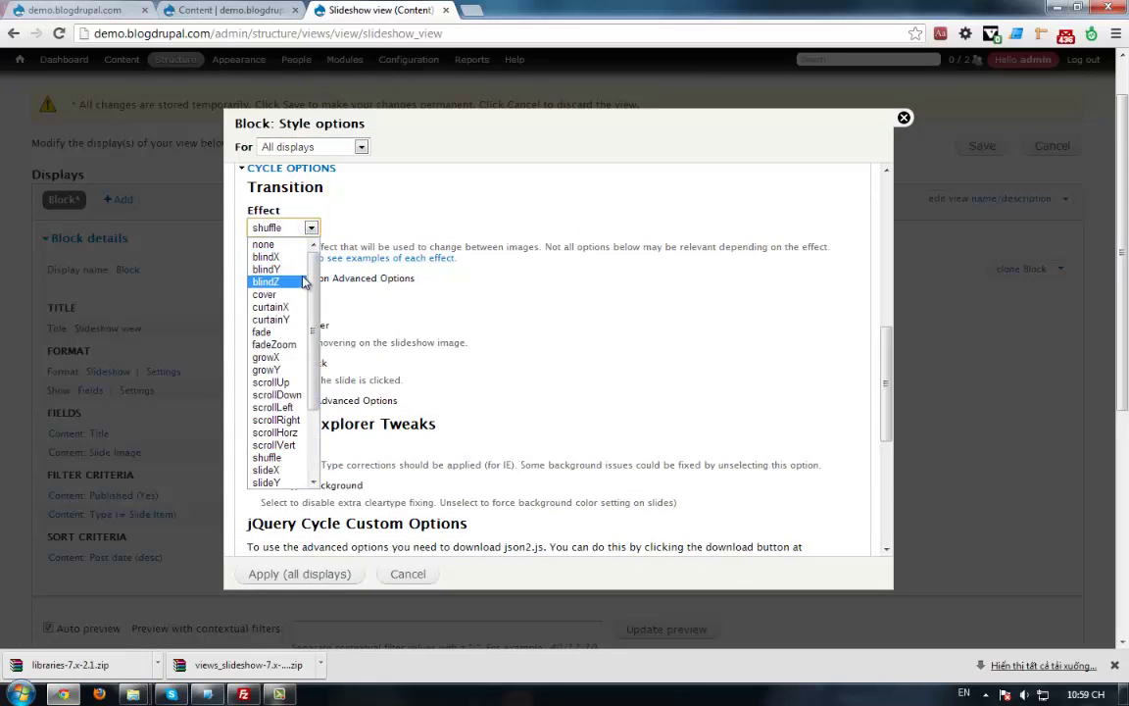
left_click(286, 333)
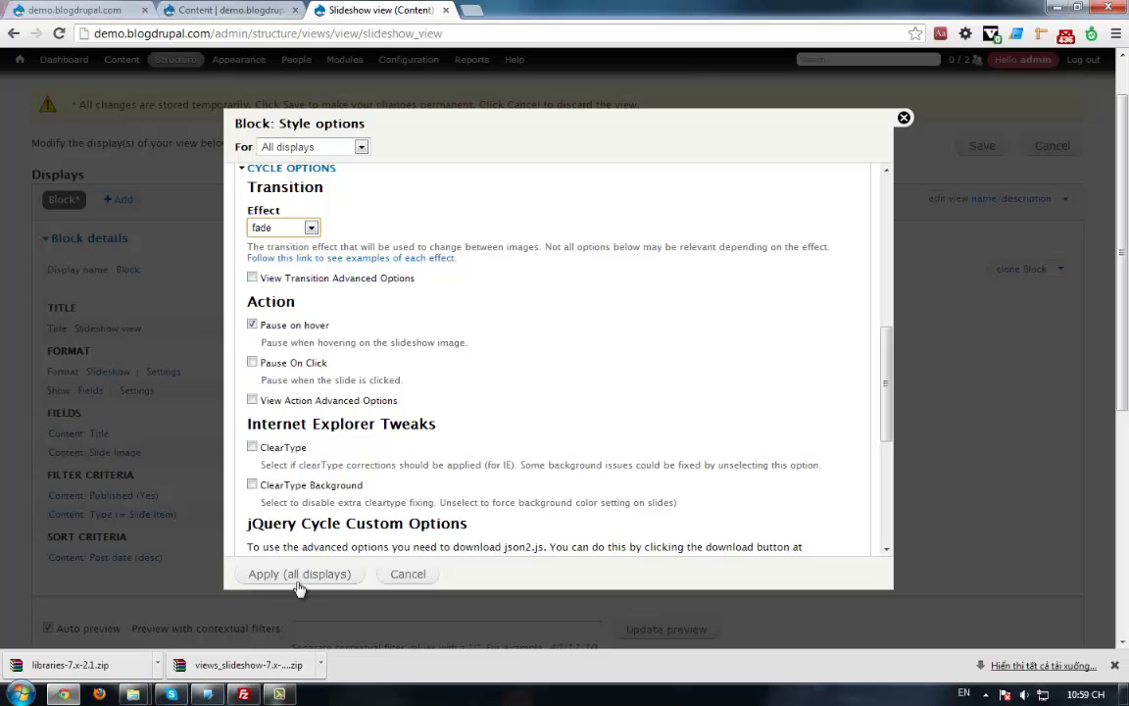
- Enable a Fields-type pager above the slides with Content: Title as its pager field, and apply the style options to all displays
left_click_drag(881, 359, 886, 392)
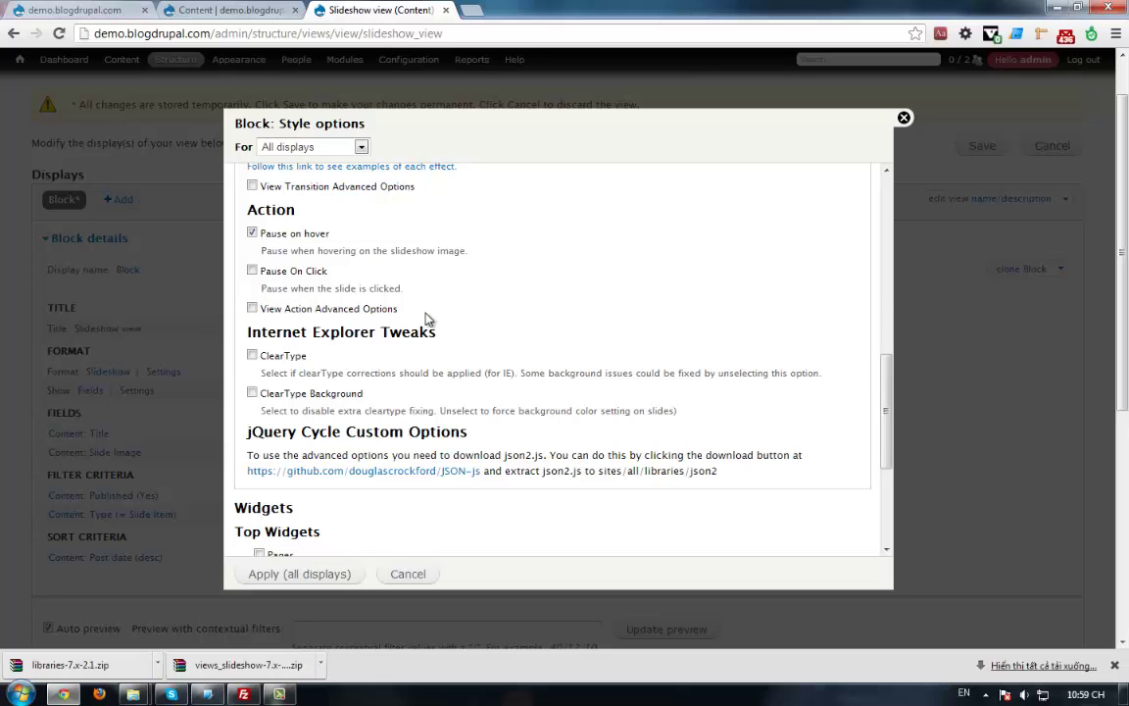
left_click_drag(886, 415, 887, 487)
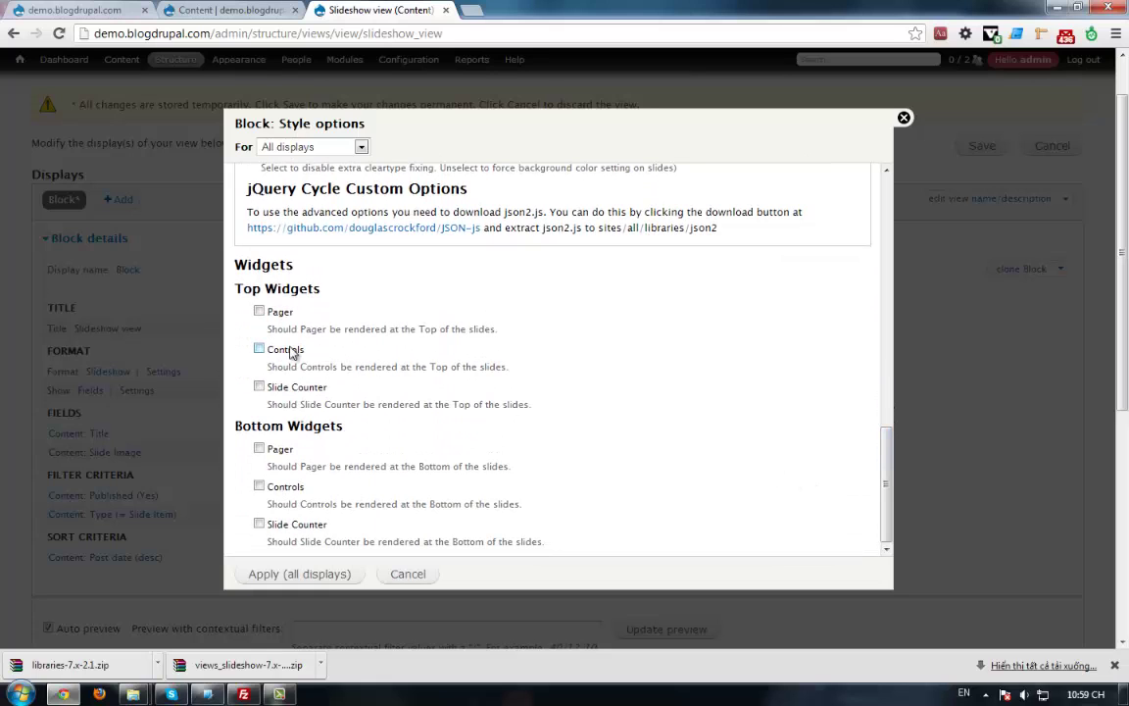
left_click(258, 311)
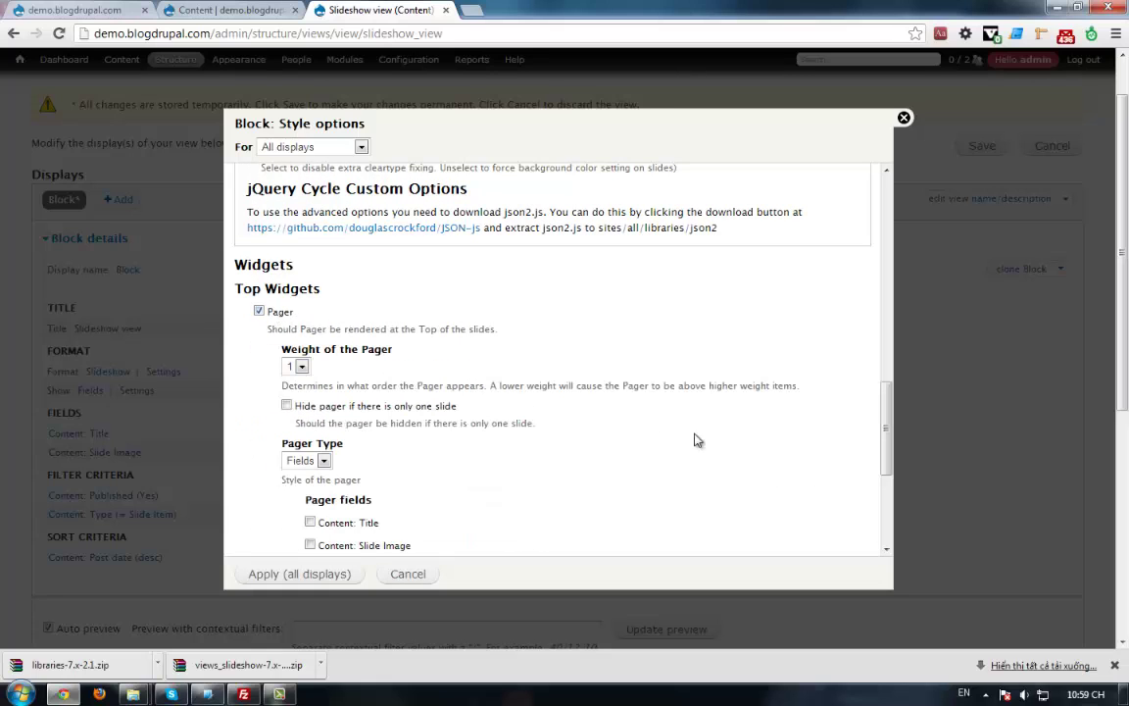
left_click_drag(886, 405, 880, 456)
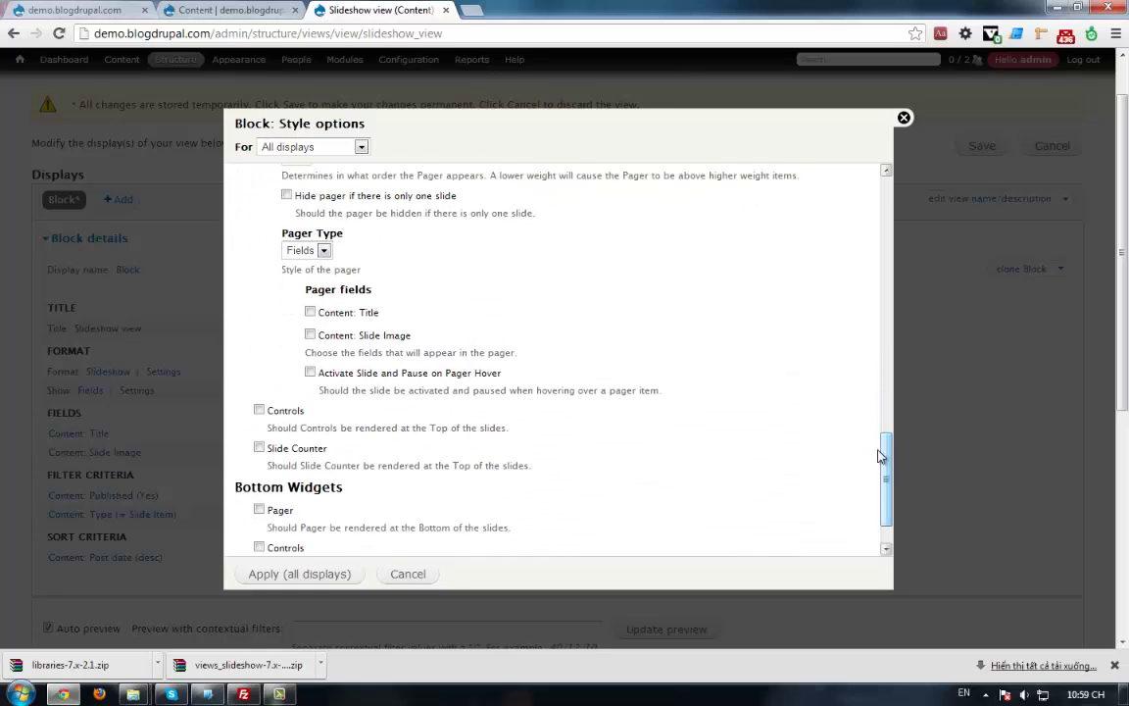
left_click(323, 251)
left_click(322, 251)
scroll(887, 463, "up", 1)
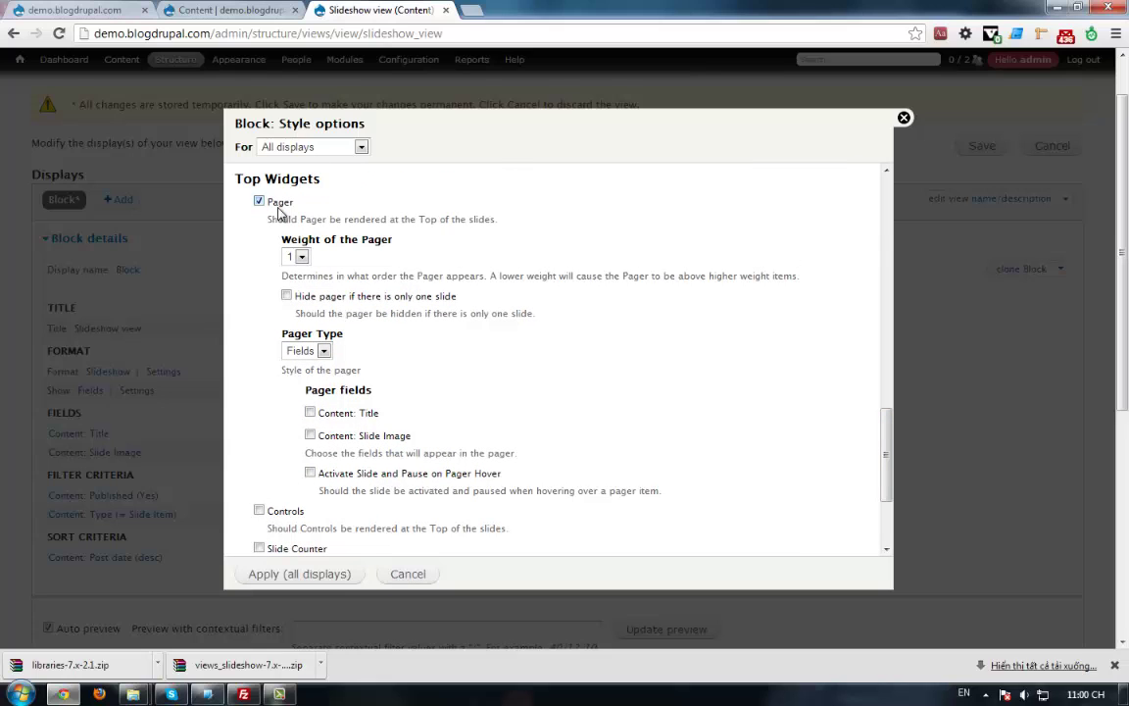
left_click(363, 414)
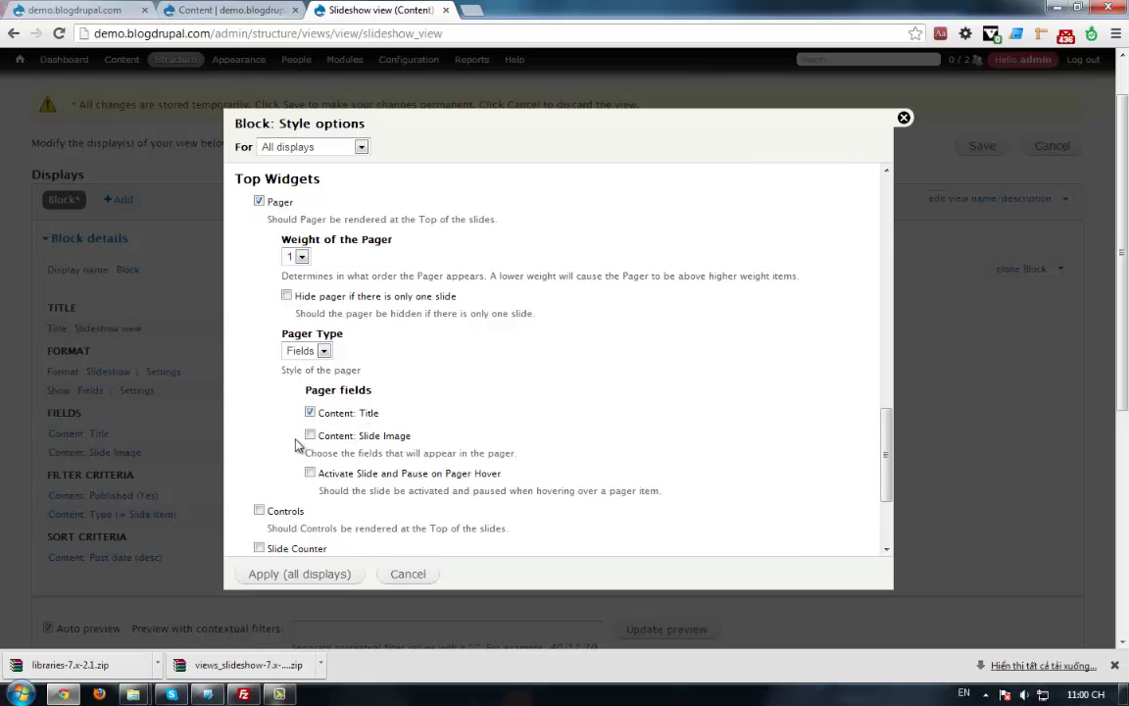
left_click(306, 575)
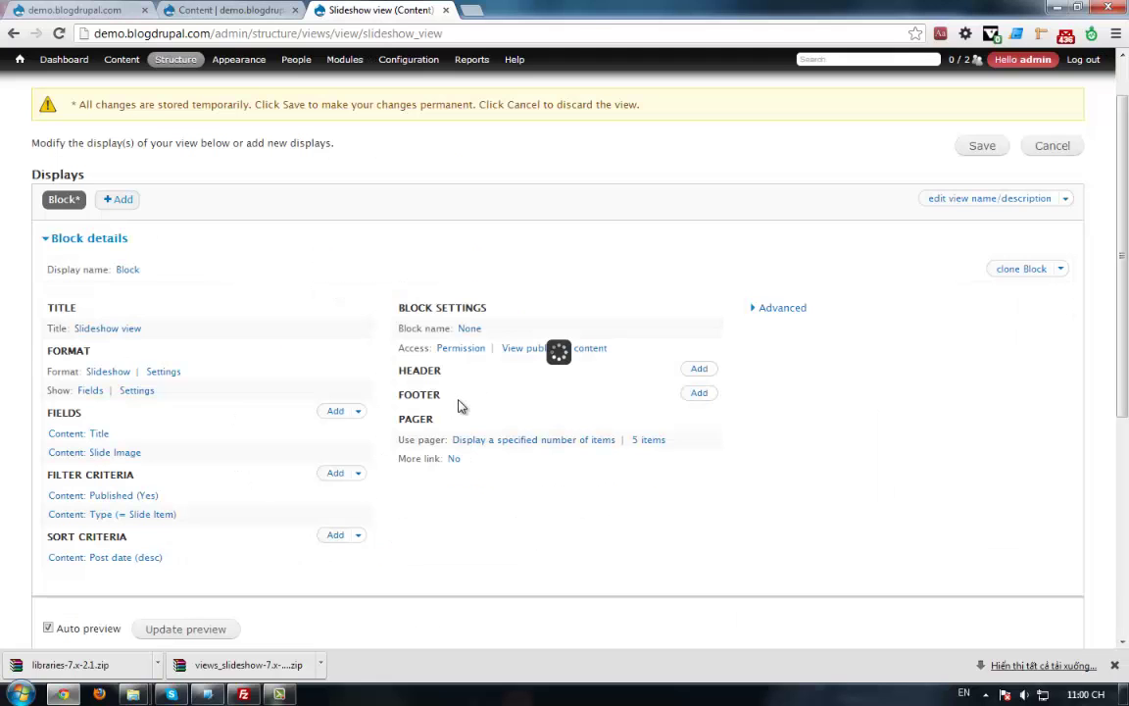
- Try the Slide 2 pager link in the view's preview and return to the view editor
left_click_drag(1125, 294, 1126, 449)
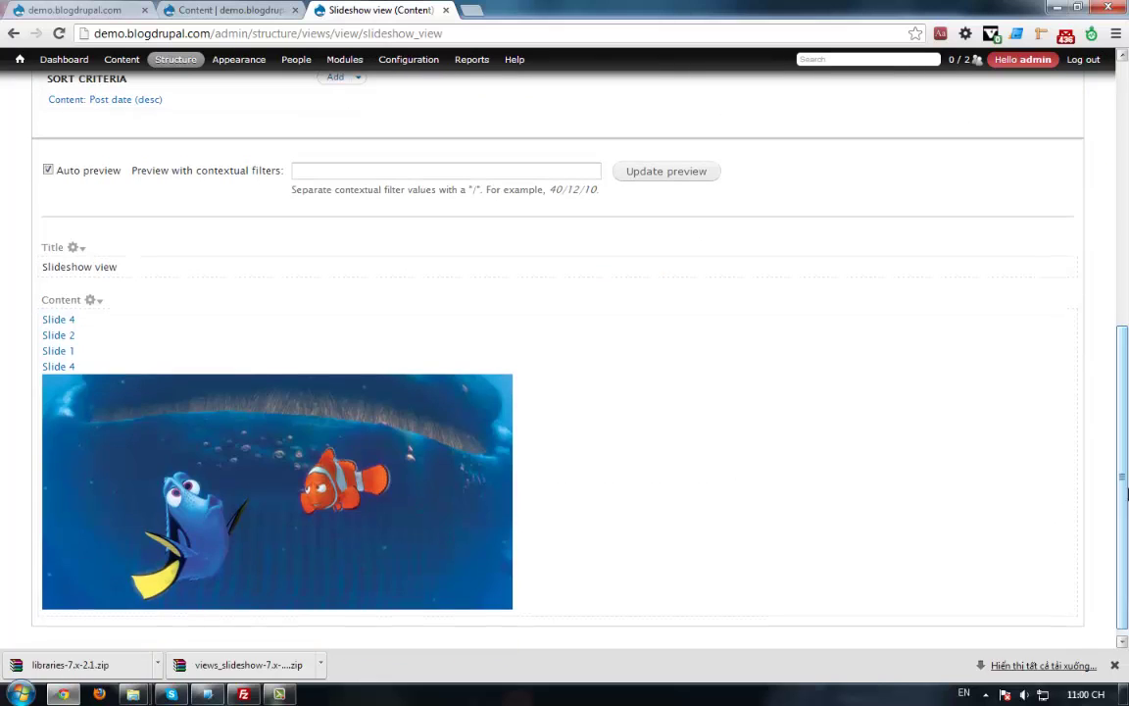
left_click(59, 336)
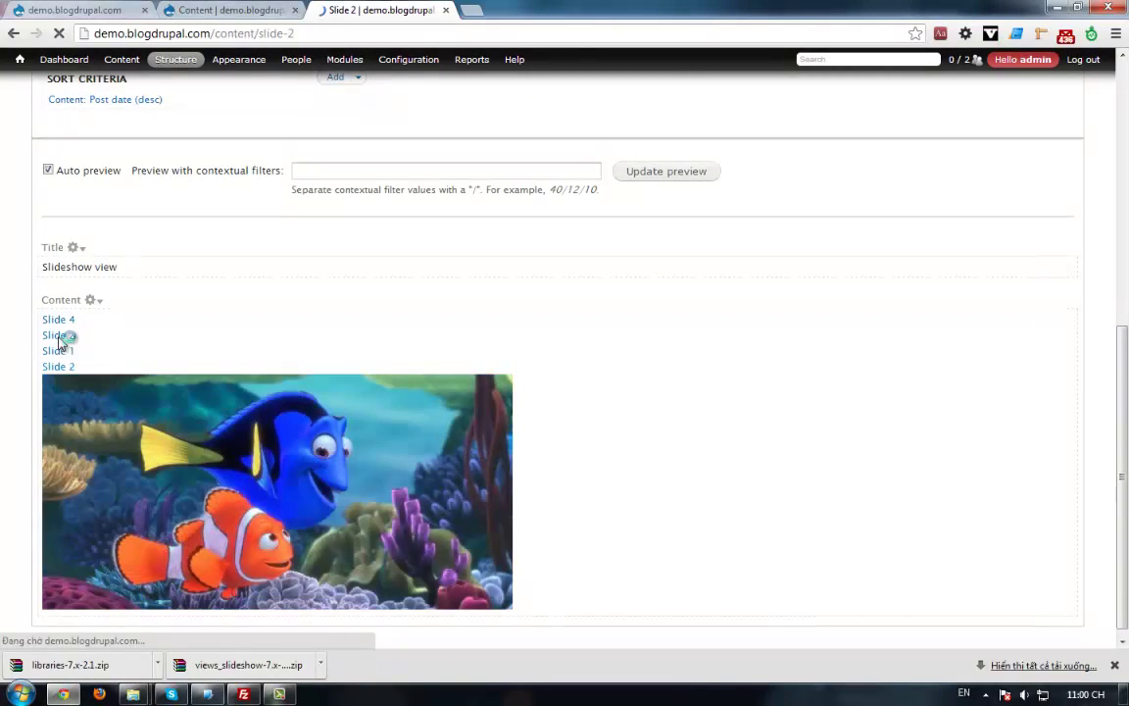
key("alt+Left")
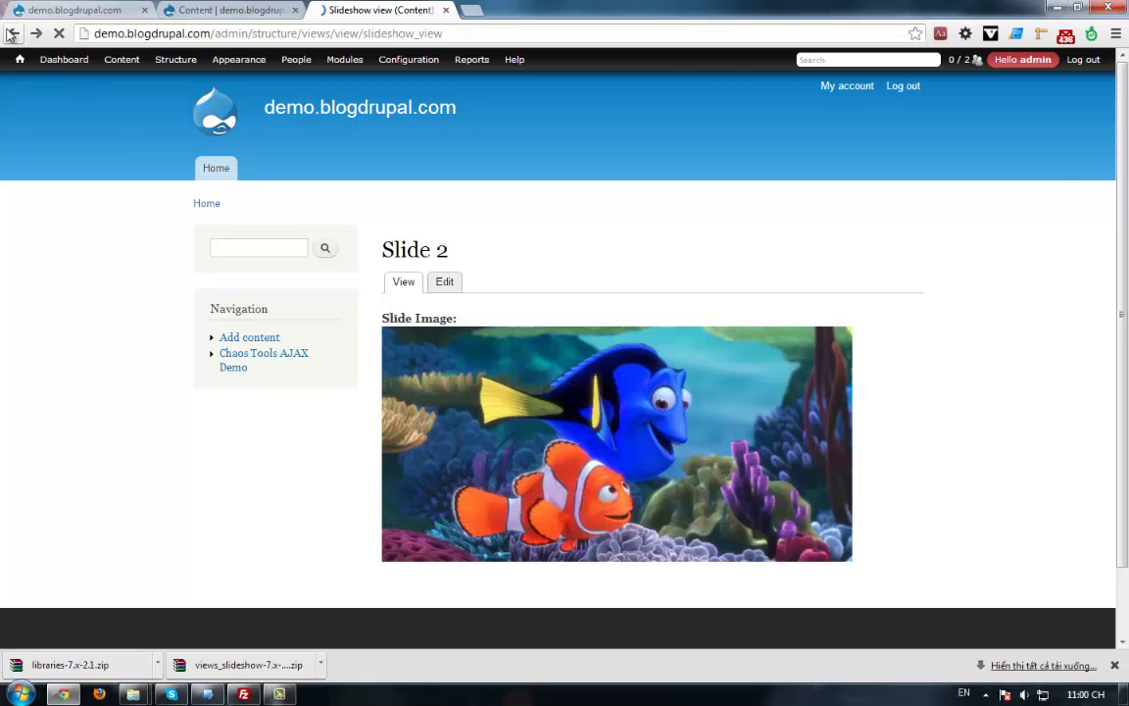
- Turn off linking the Content: Title field to its original content, apply it to all displays, and check the preview
left_click_drag(1125, 294, 1127, 505)
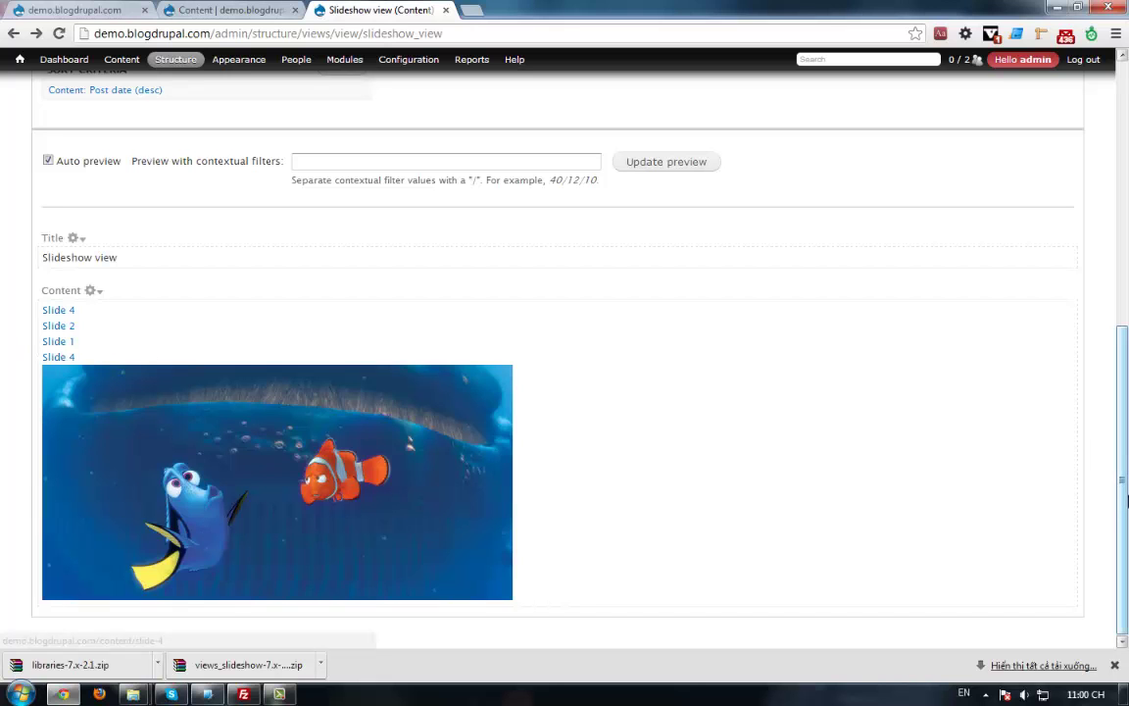
scroll(329, 363, "up", 3)
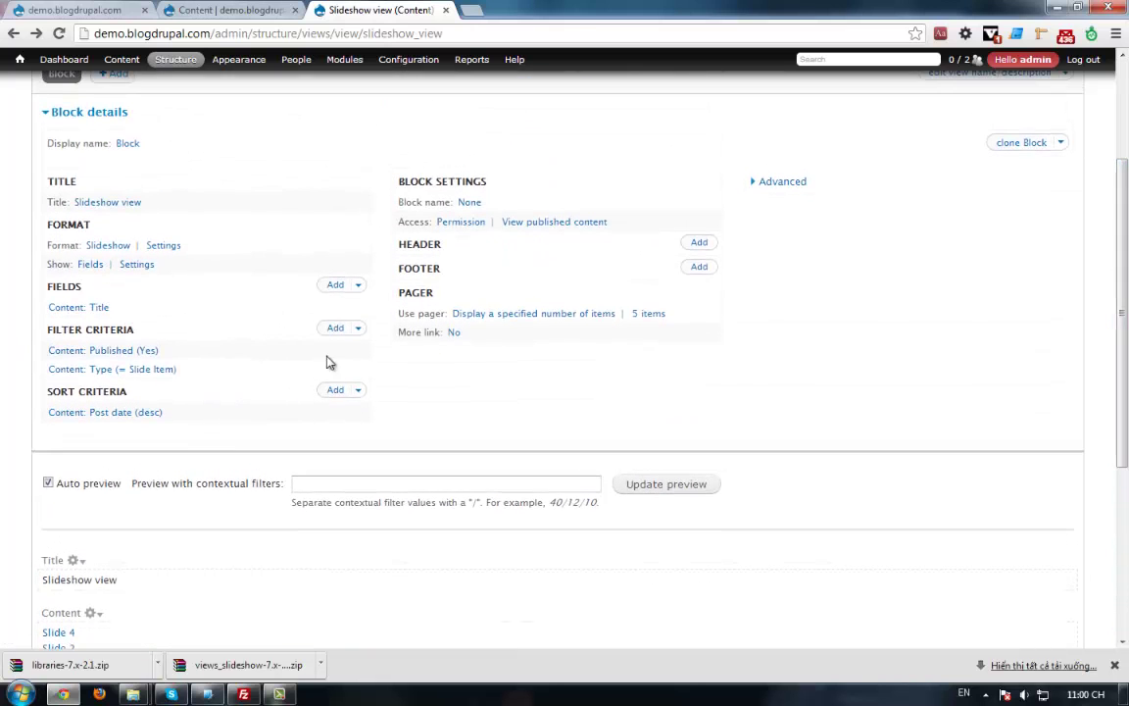
left_click(101, 306)
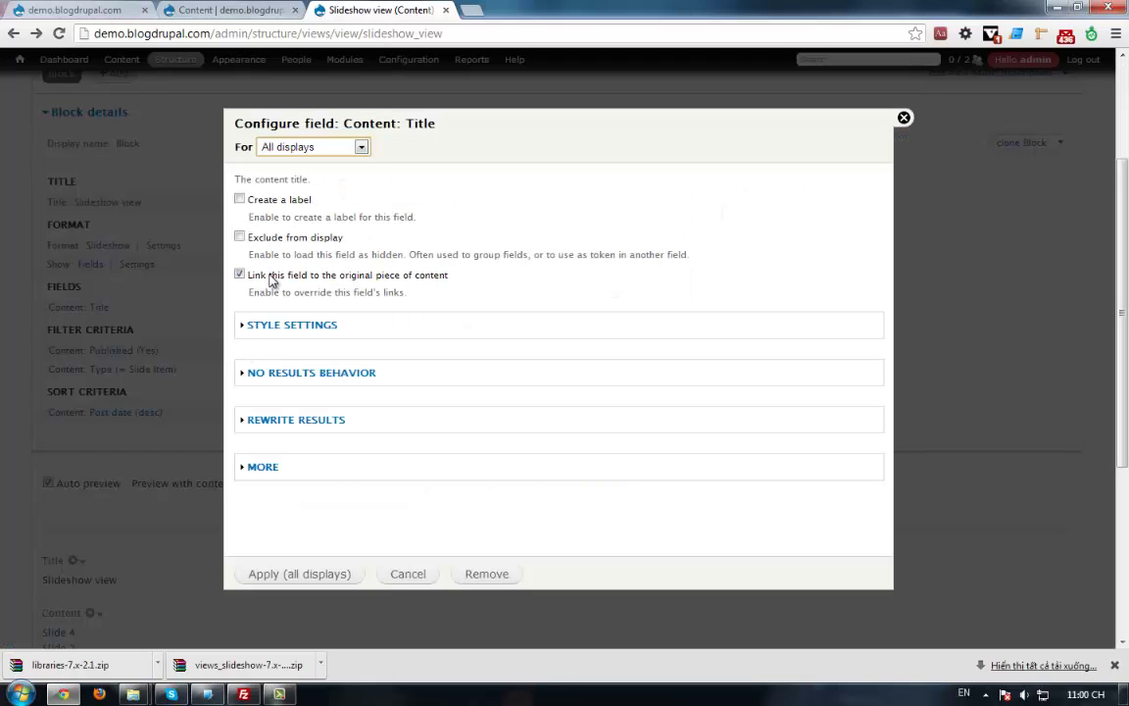
left_click(272, 279)
left_click(321, 575)
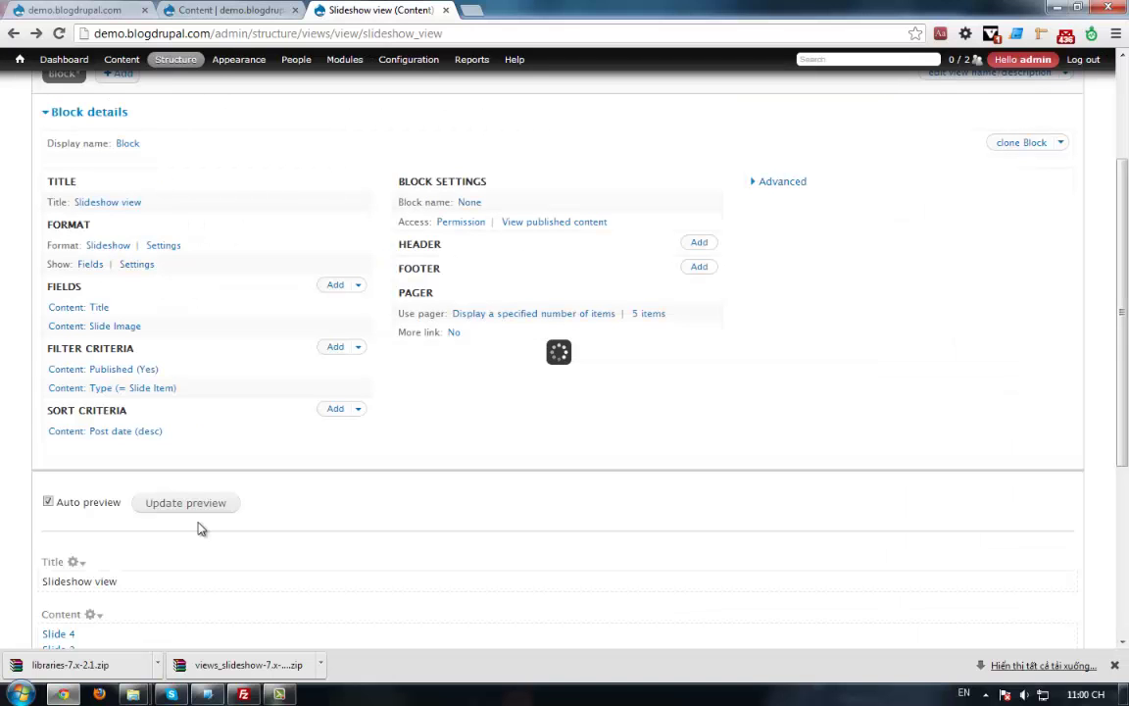
scroll(182, 329, "down", 4)
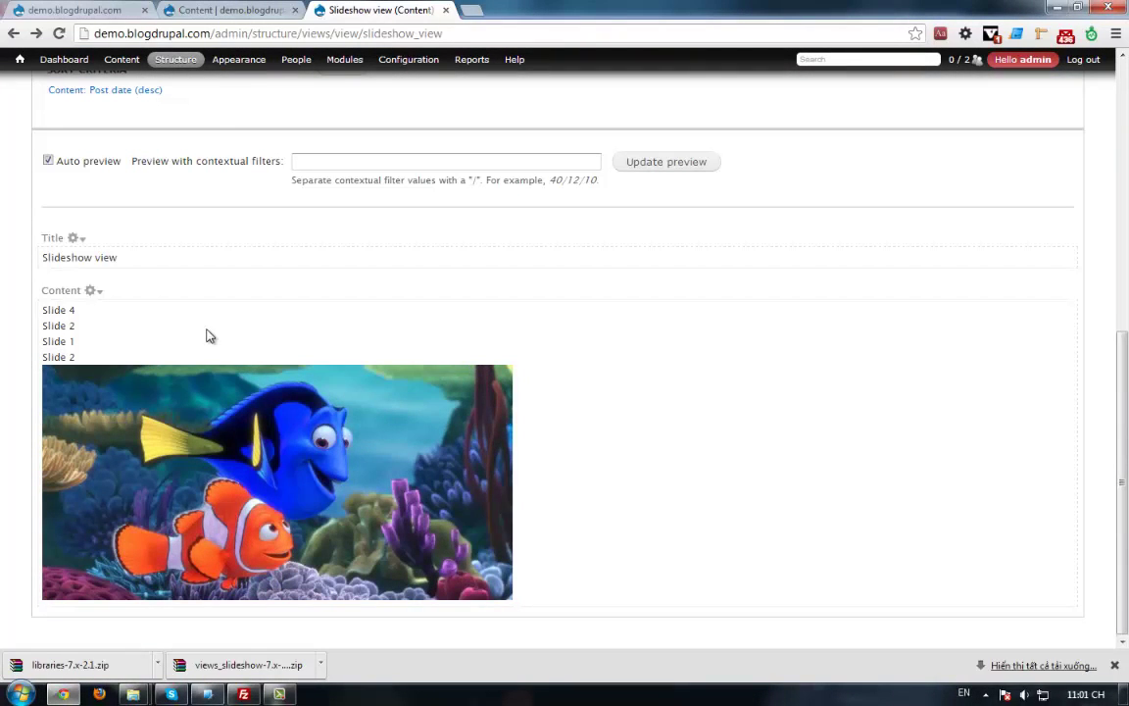
- Enable Text-type Controls and the Slide Counter as top widgets in the slideshow format settings, applied to all displays
scroll(308, 279, "up", 5)
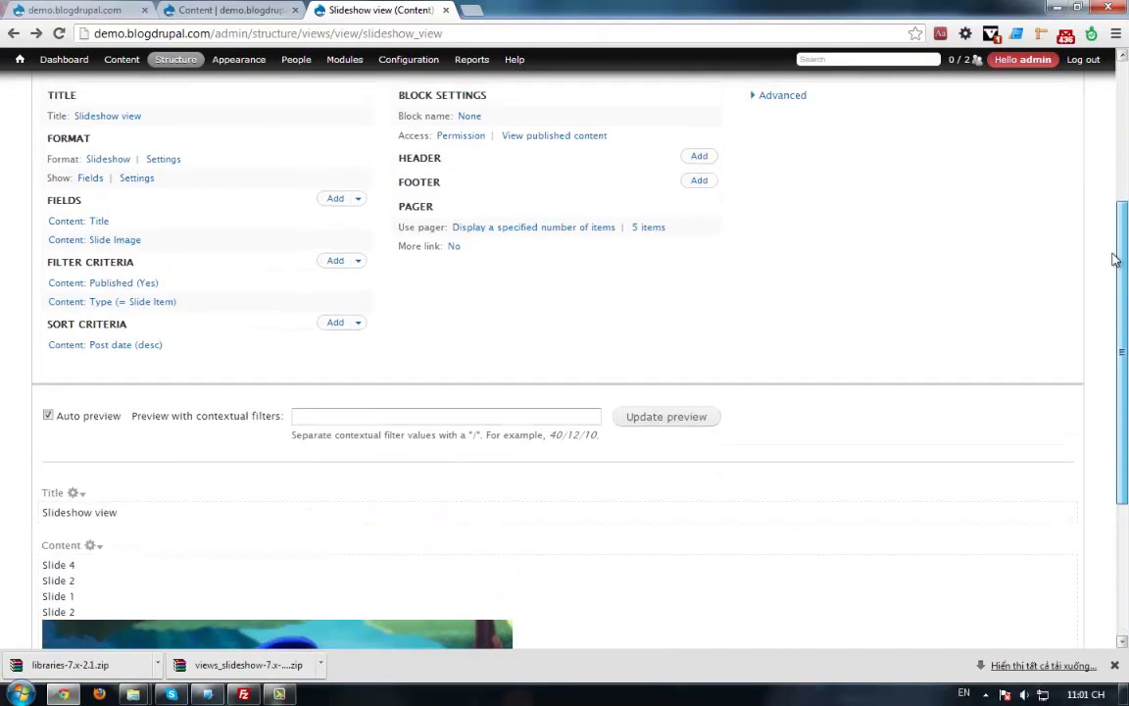
left_click(163, 307)
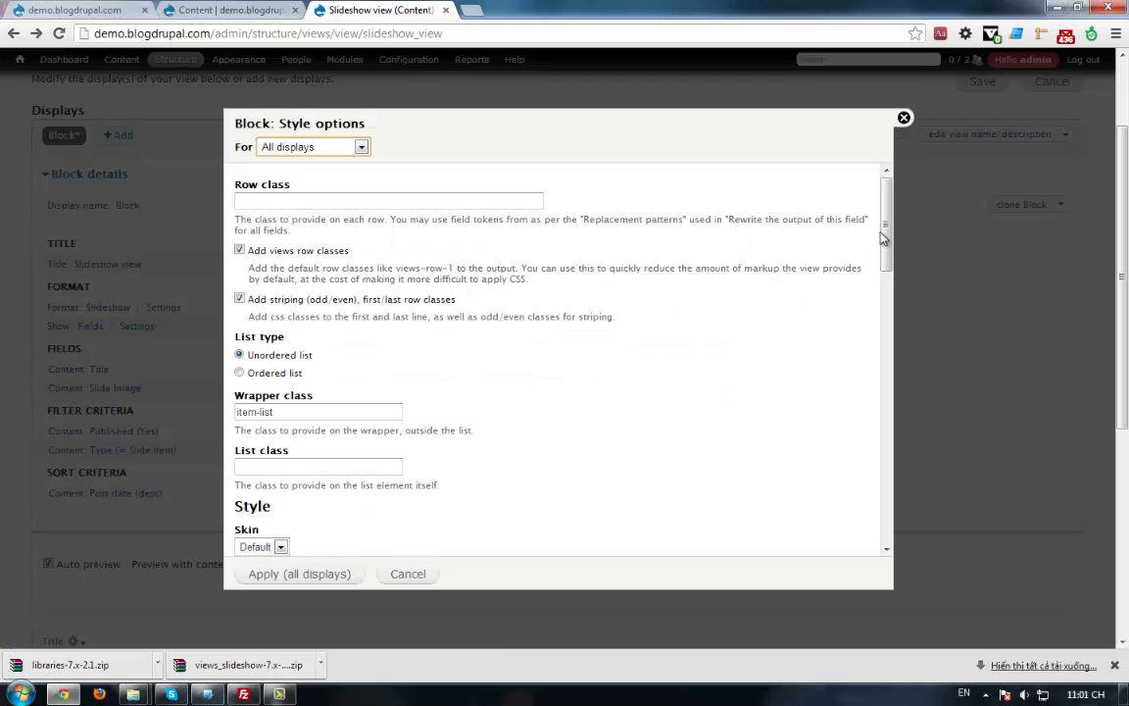
left_click_drag(880, 235, 874, 529)
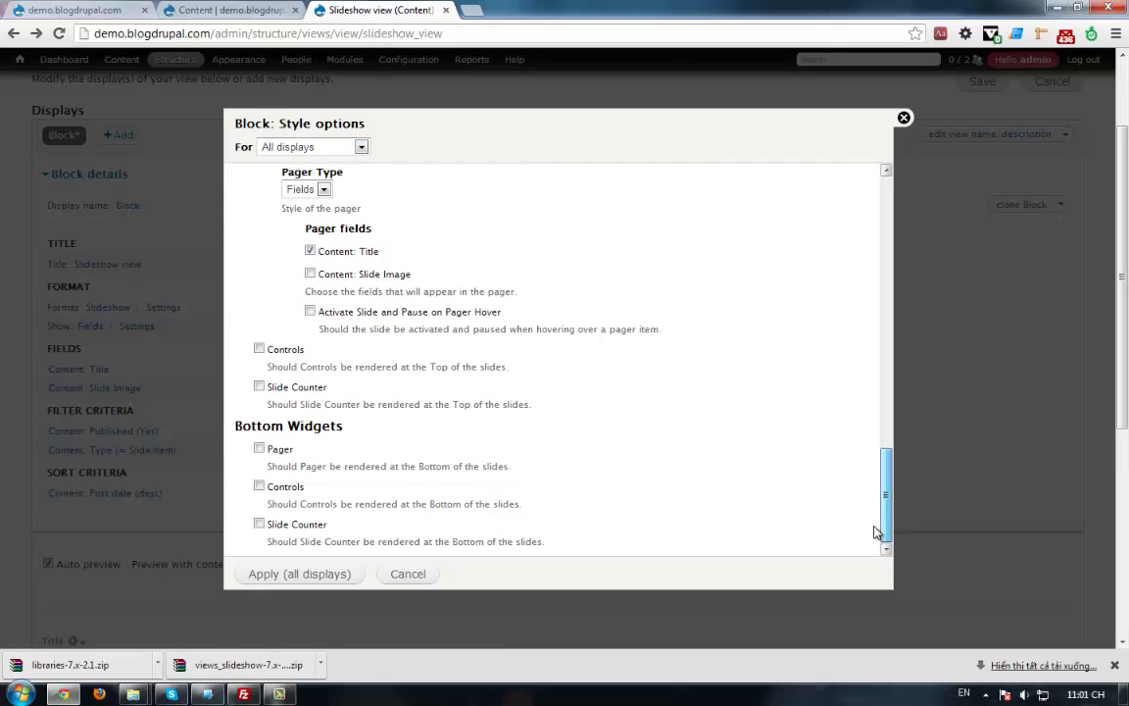
left_click(259, 349)
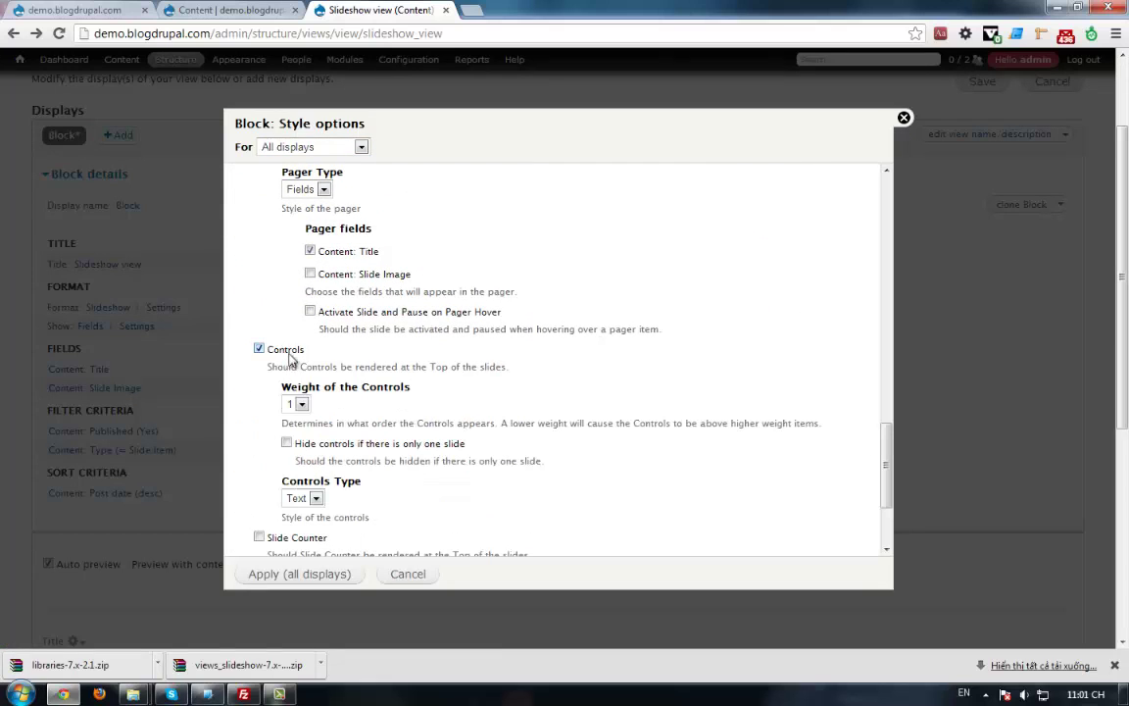
left_click(316, 500)
left_click(330, 496)
left_click(260, 537)
left_click_drag(886, 473, 885, 516)
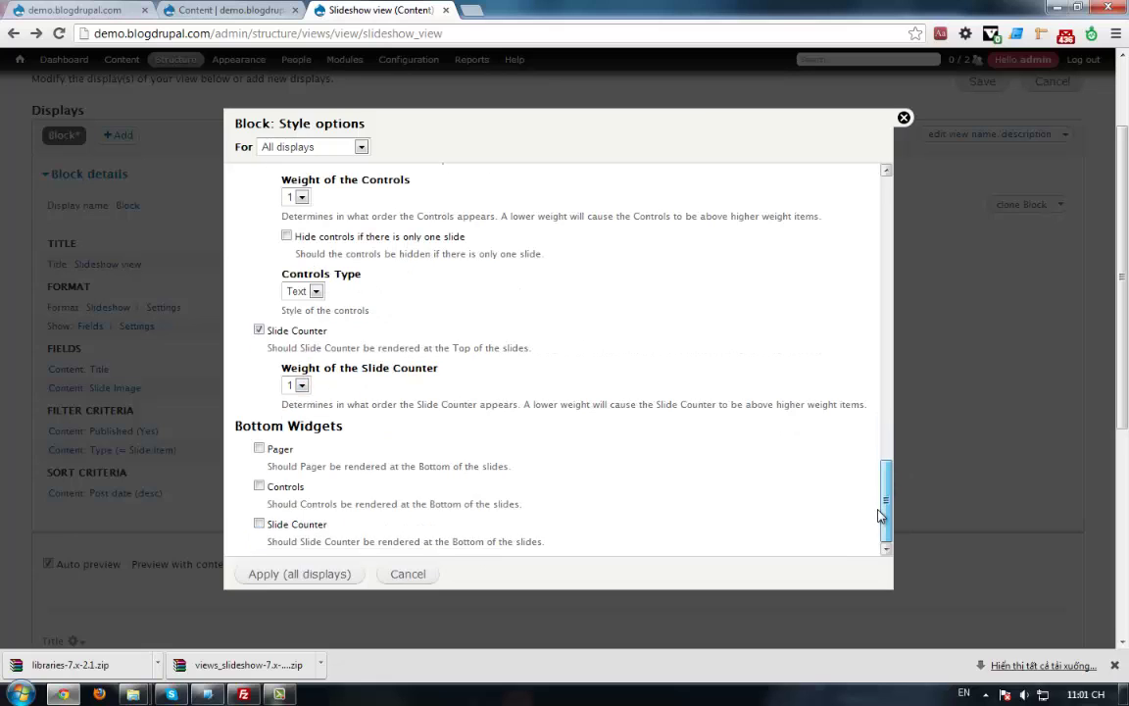
left_click(312, 576)
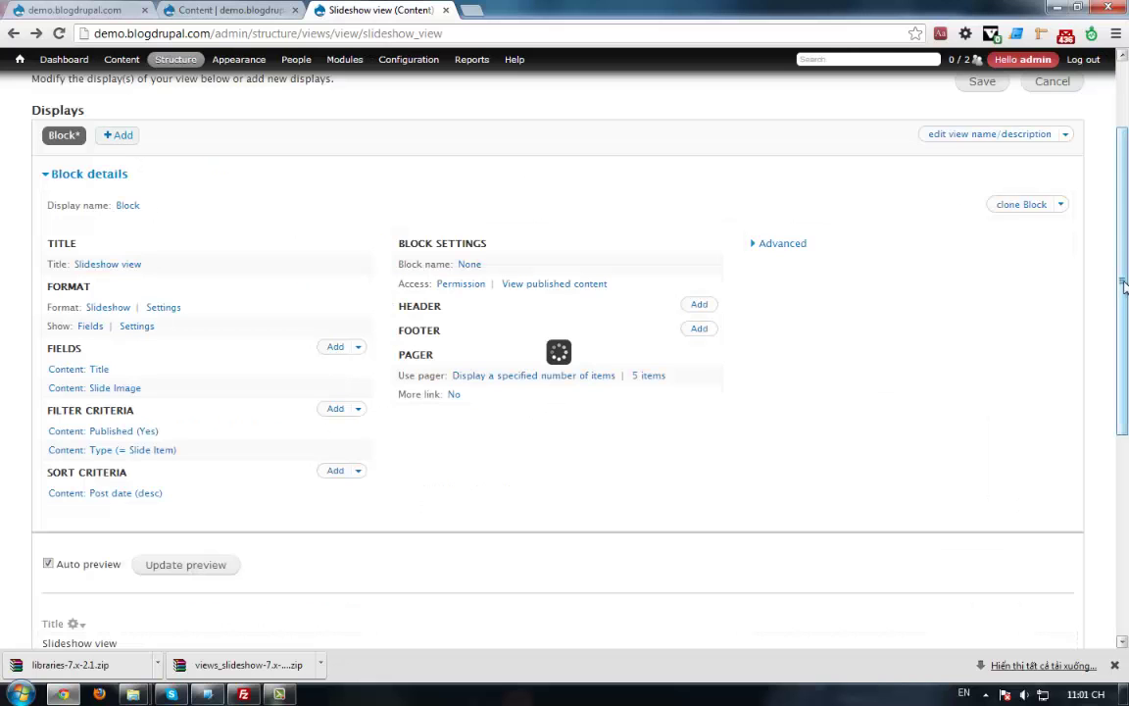
- Test the Next and Previous controls together with the slide counter in the view's preview
scroll(1102, 552, "down", 5)
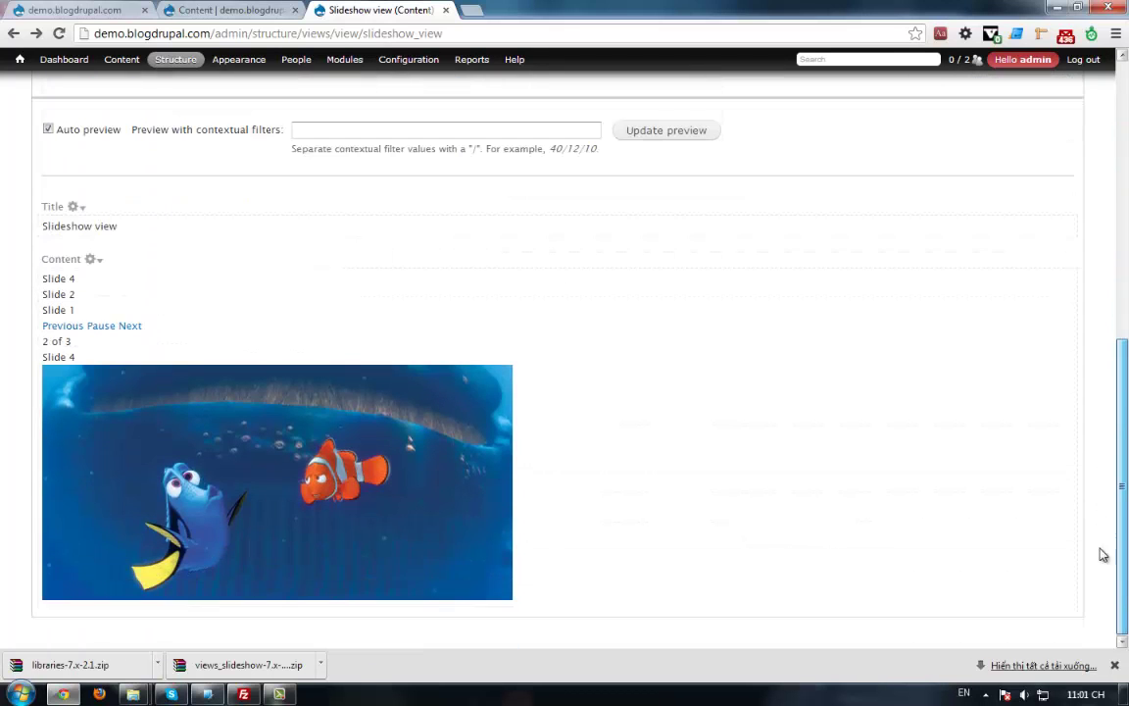
left_click(131, 329)
left_click(131, 330)
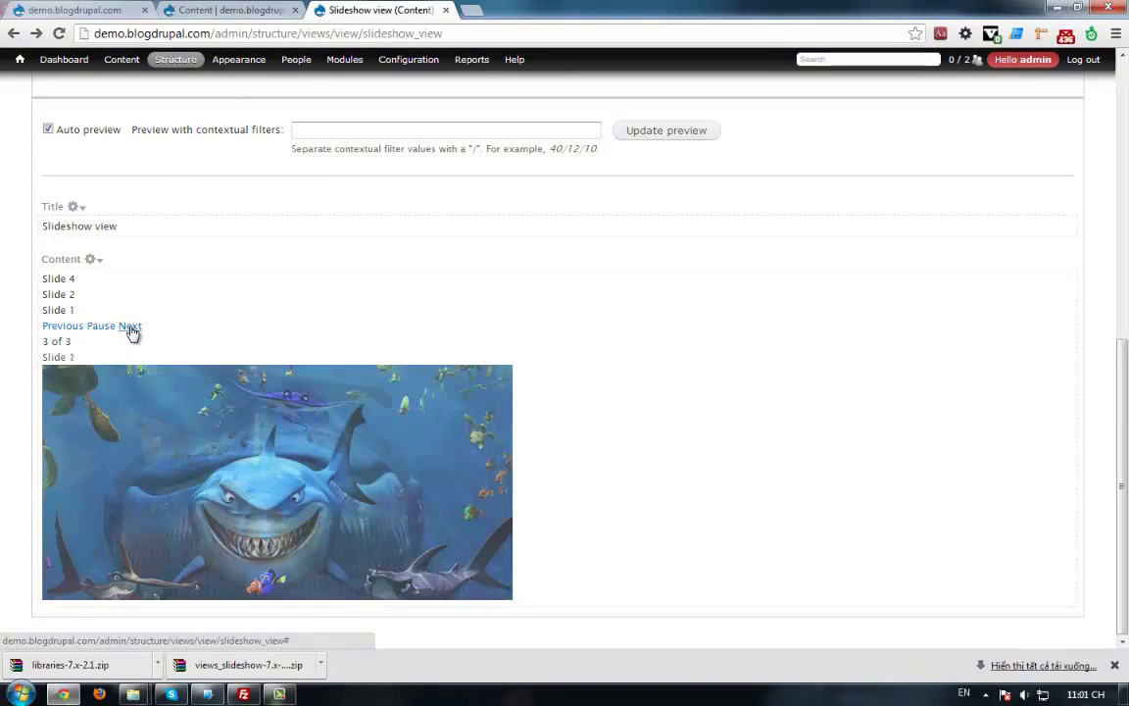
left_click(131, 330)
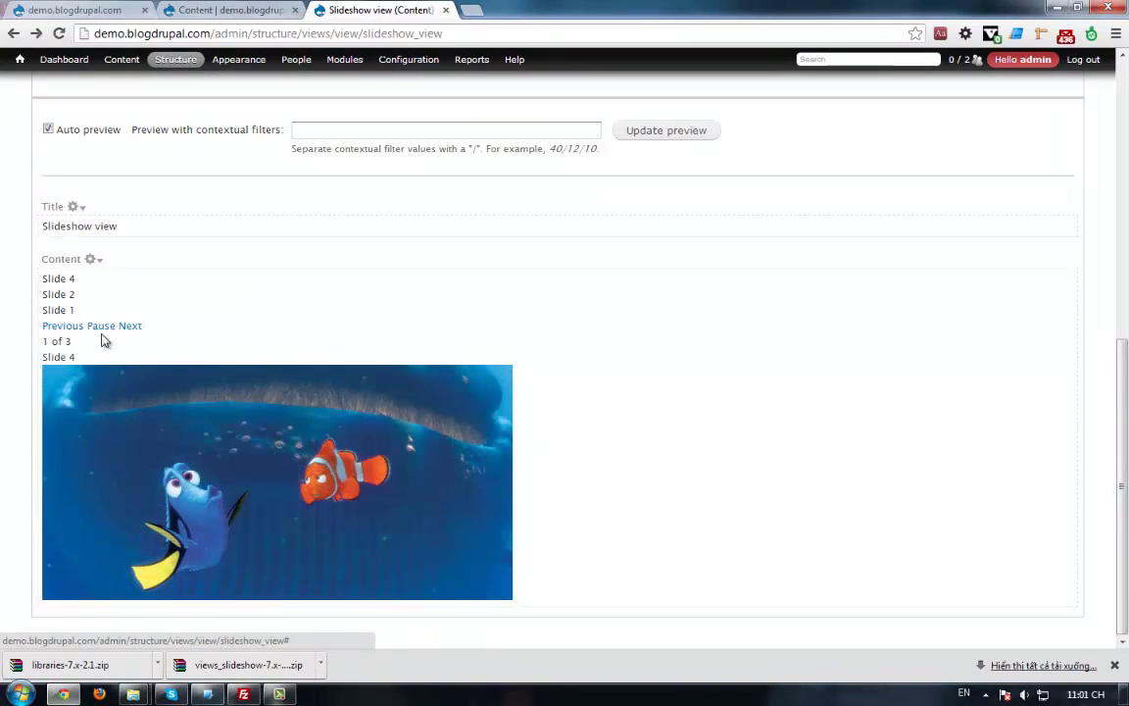
left_click(71, 330)
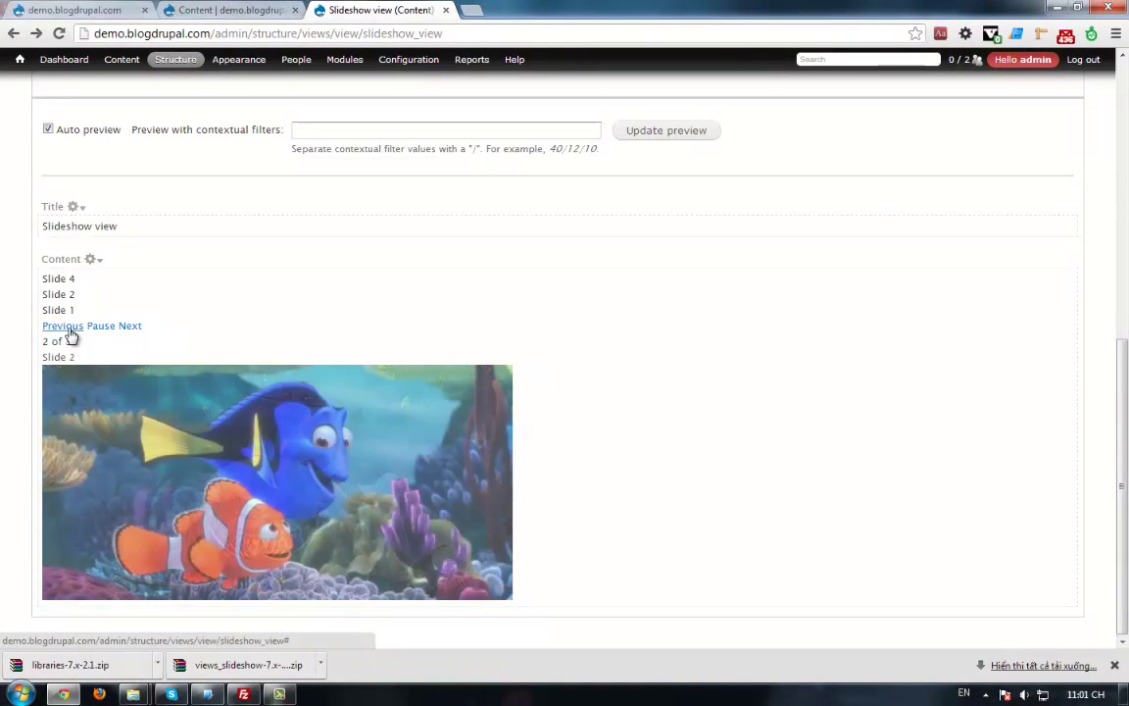
- Disable the Pager and Slide Counter top widgets in the slideshow format settings, keeping only Controls, and apply the options
scroll(784, 381, "up", 5)
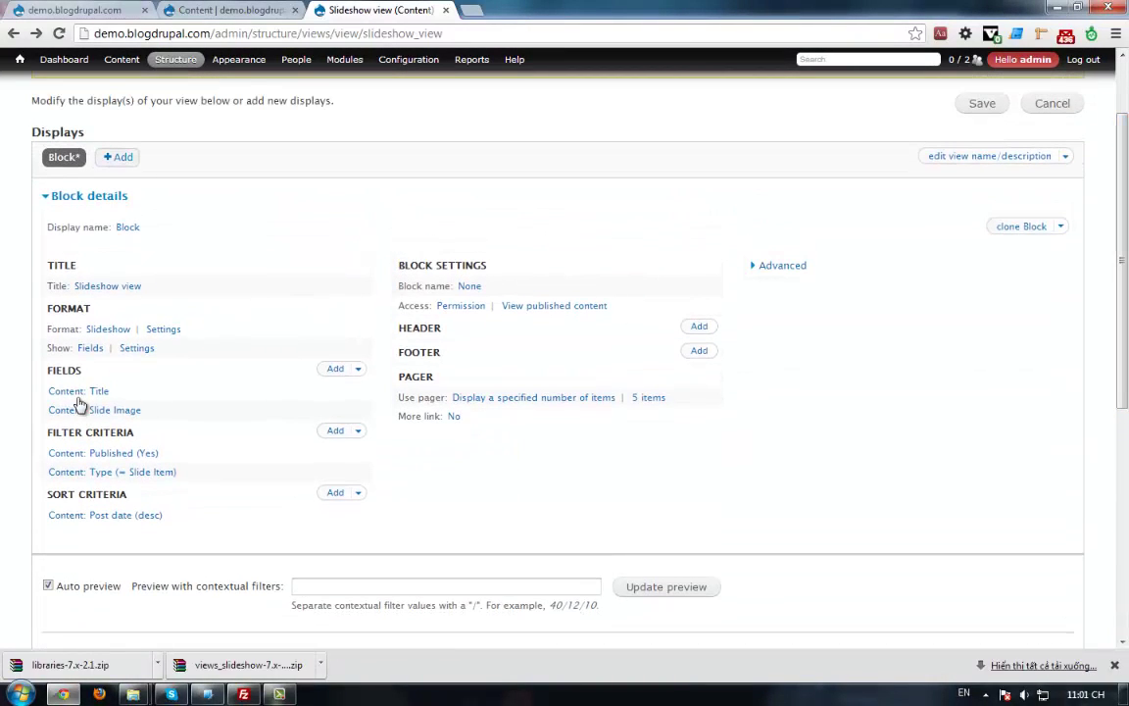
left_click(161, 328)
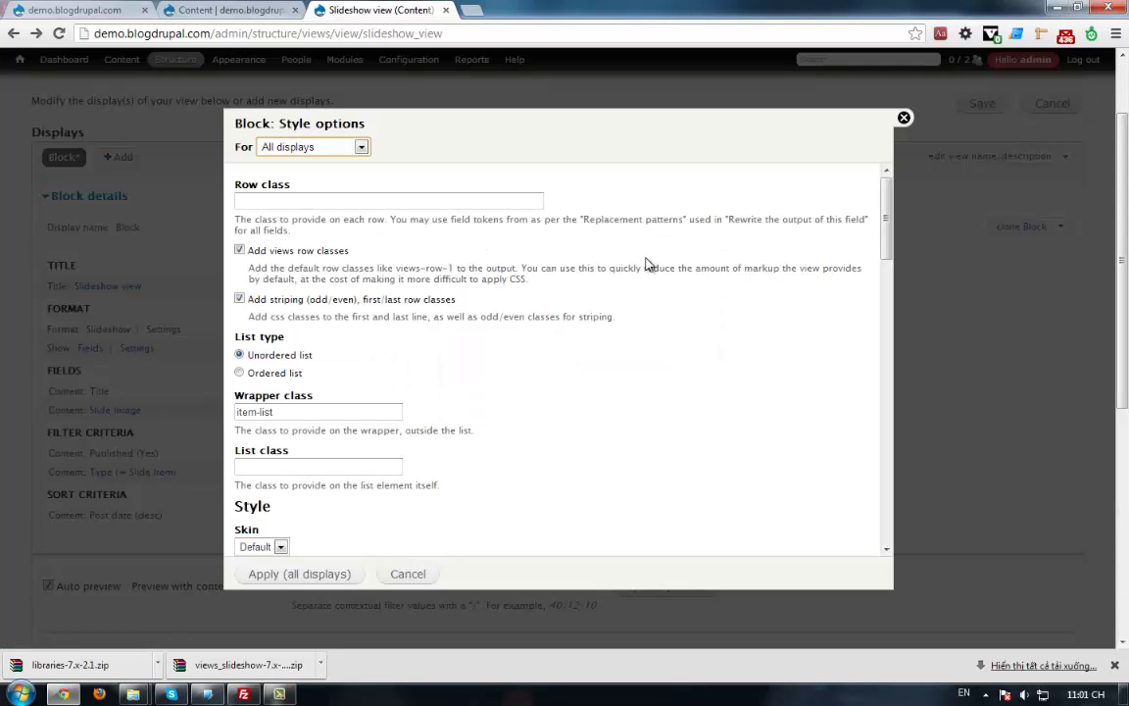
scroll(869, 374, "down", 15)
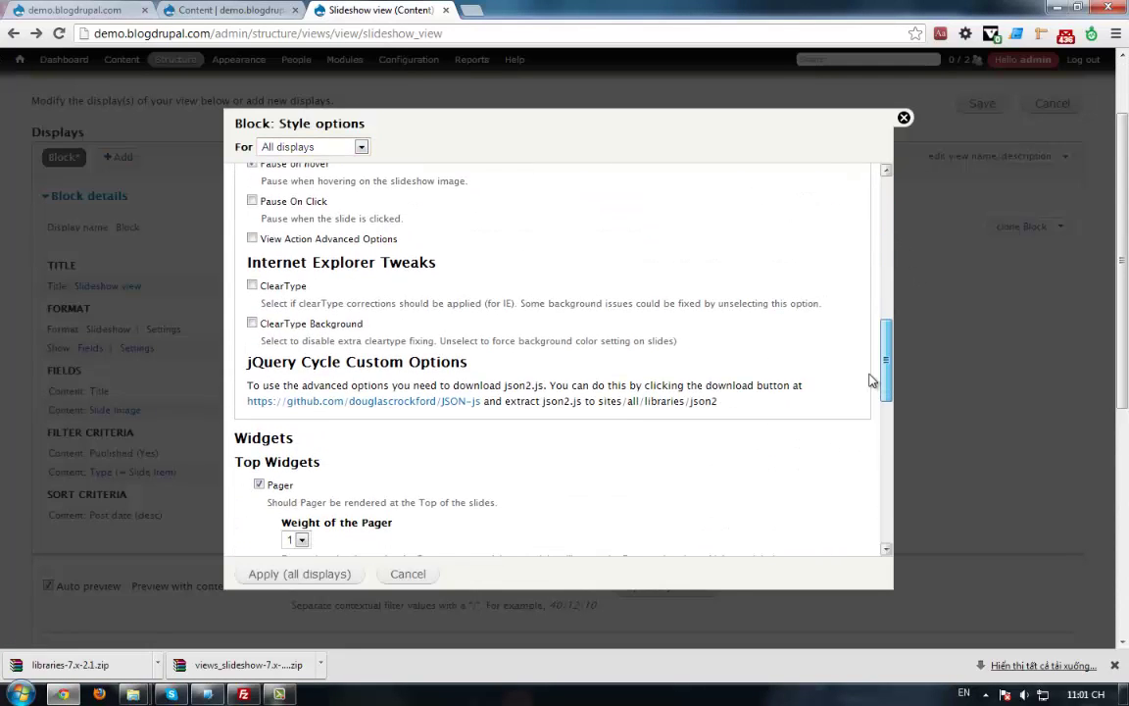
left_click(259, 261)
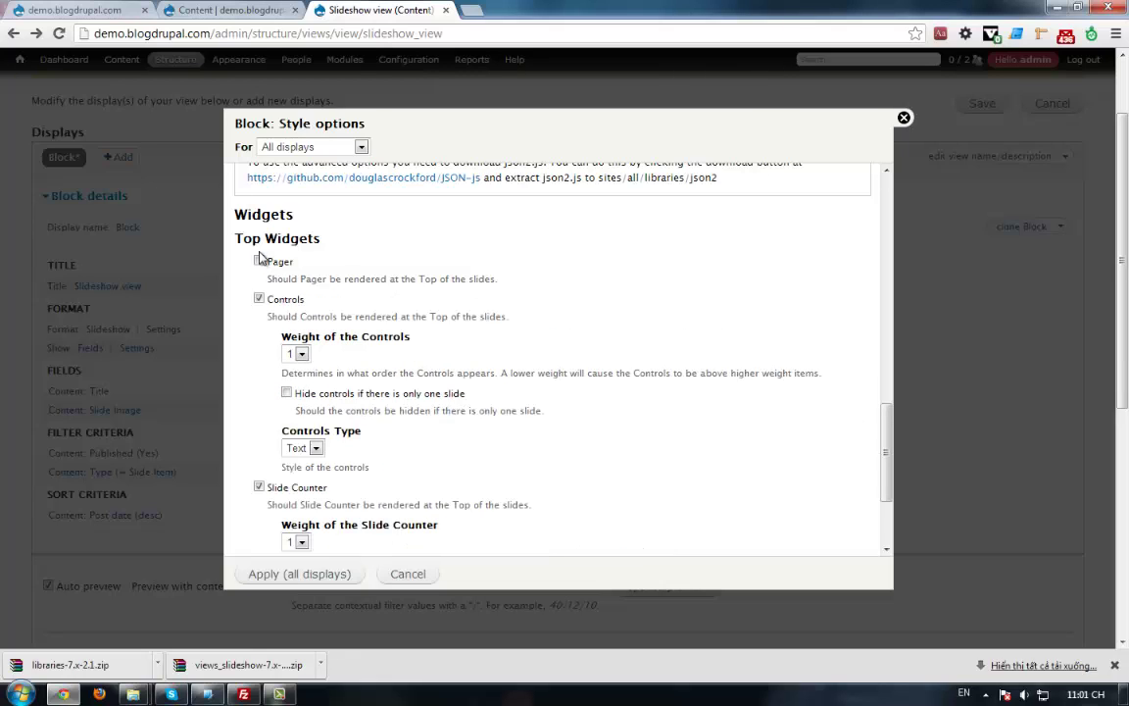
left_click(279, 487)
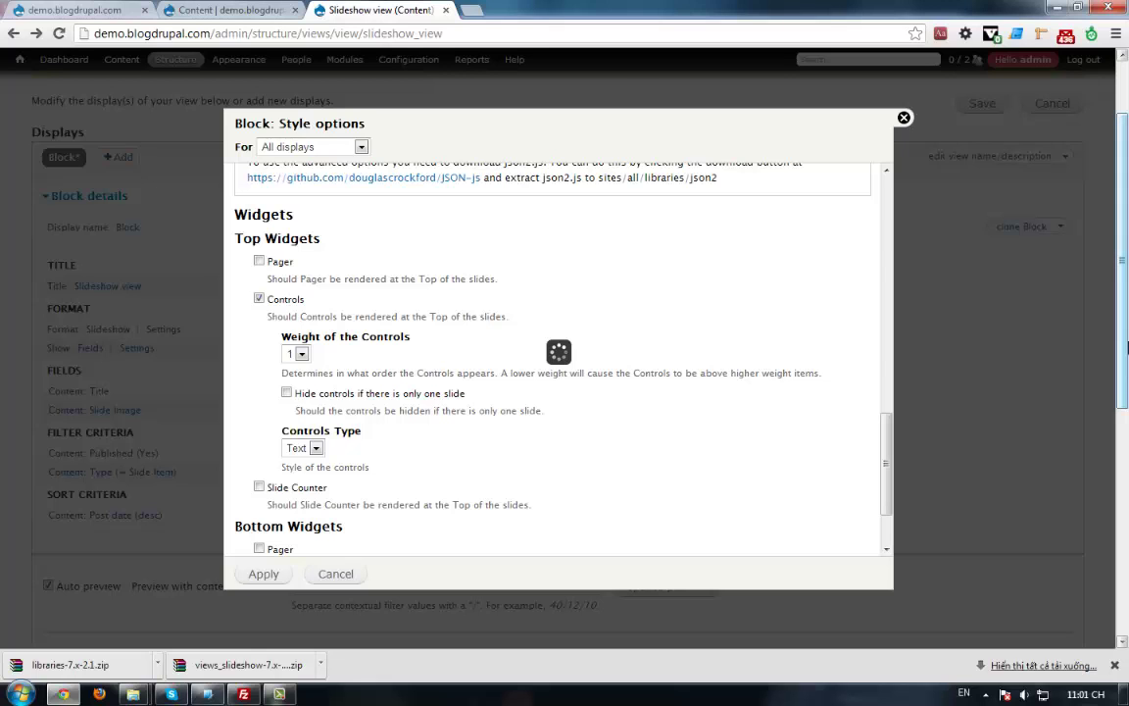
key("Escape")
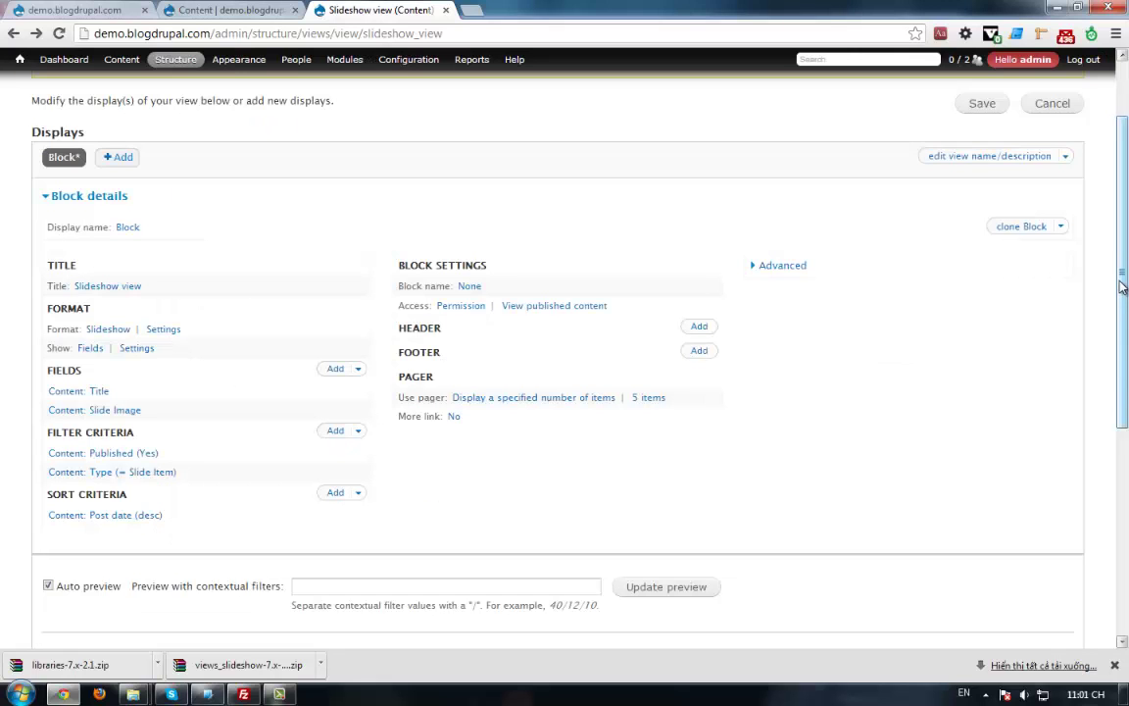
- Move through the slides in the preview using only the Next and Previous text controls
scroll(1103, 549, "down", 4)
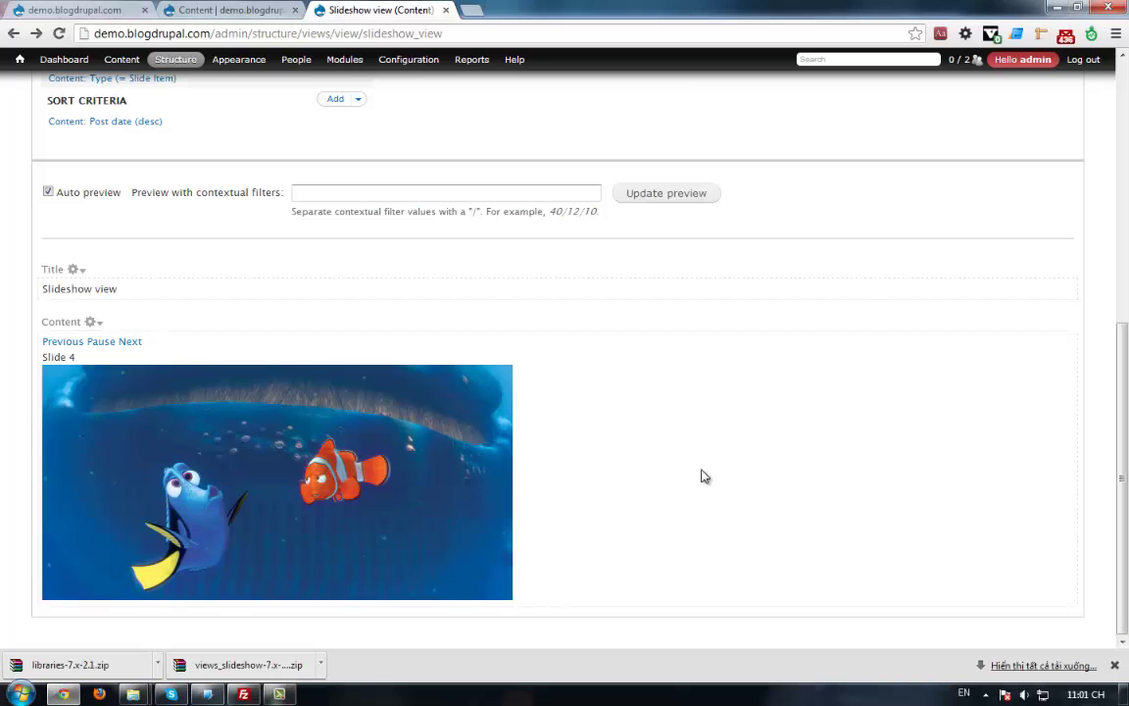
left_click(130, 343)
left_click(131, 343)
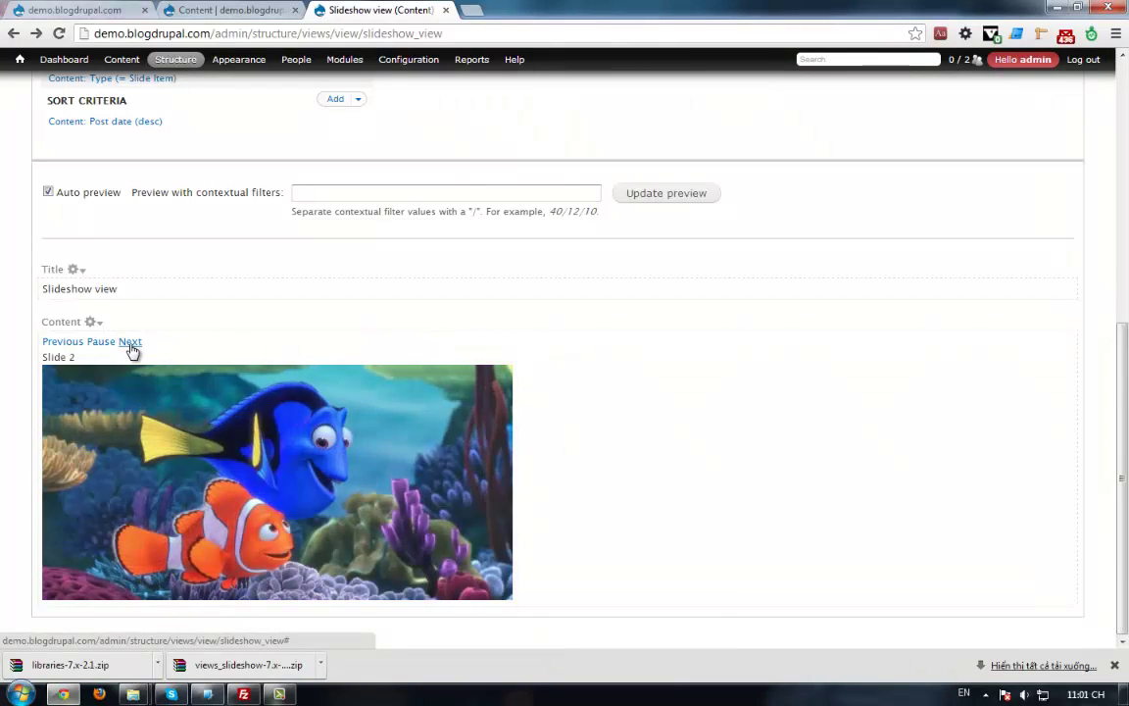
left_click(62, 342)
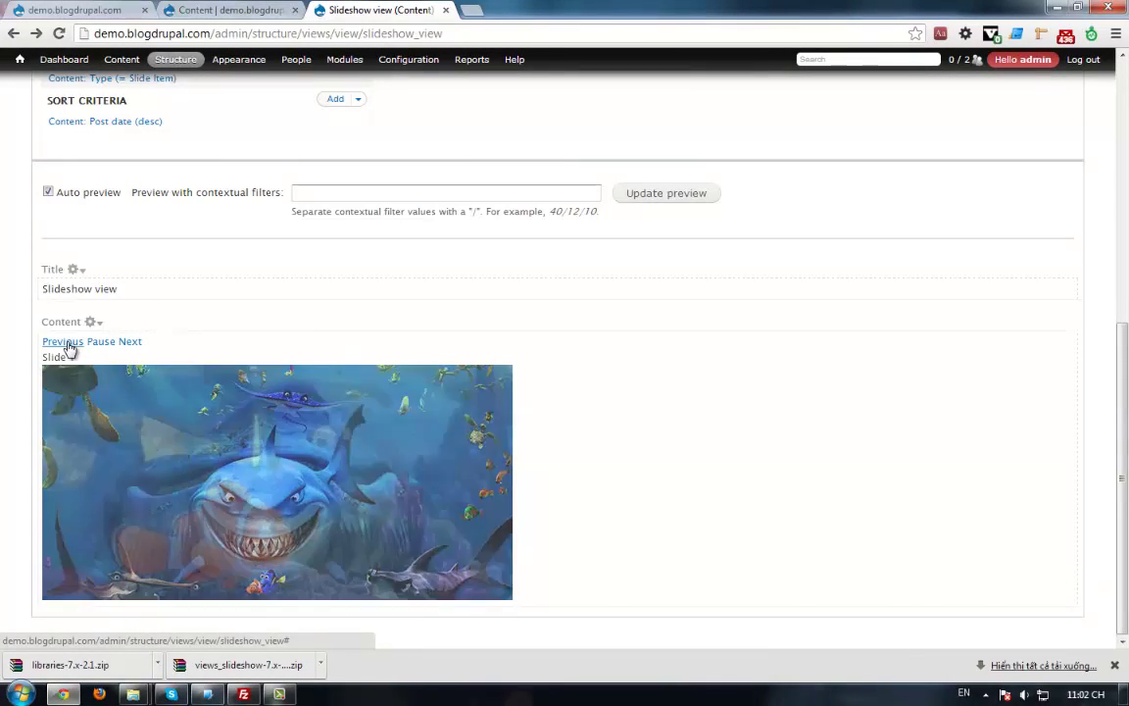
- Remove the Content: Title field from the view
scroll(200, 324, "up", 3)
left_click(99, 245)
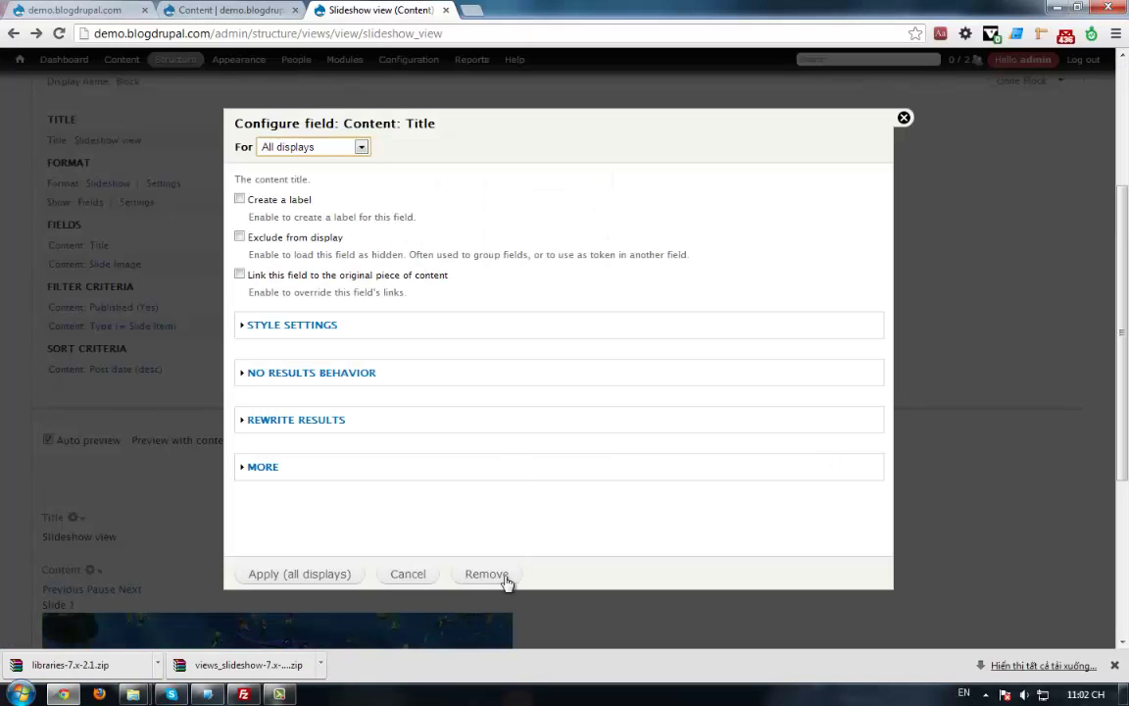
left_click(487, 575)
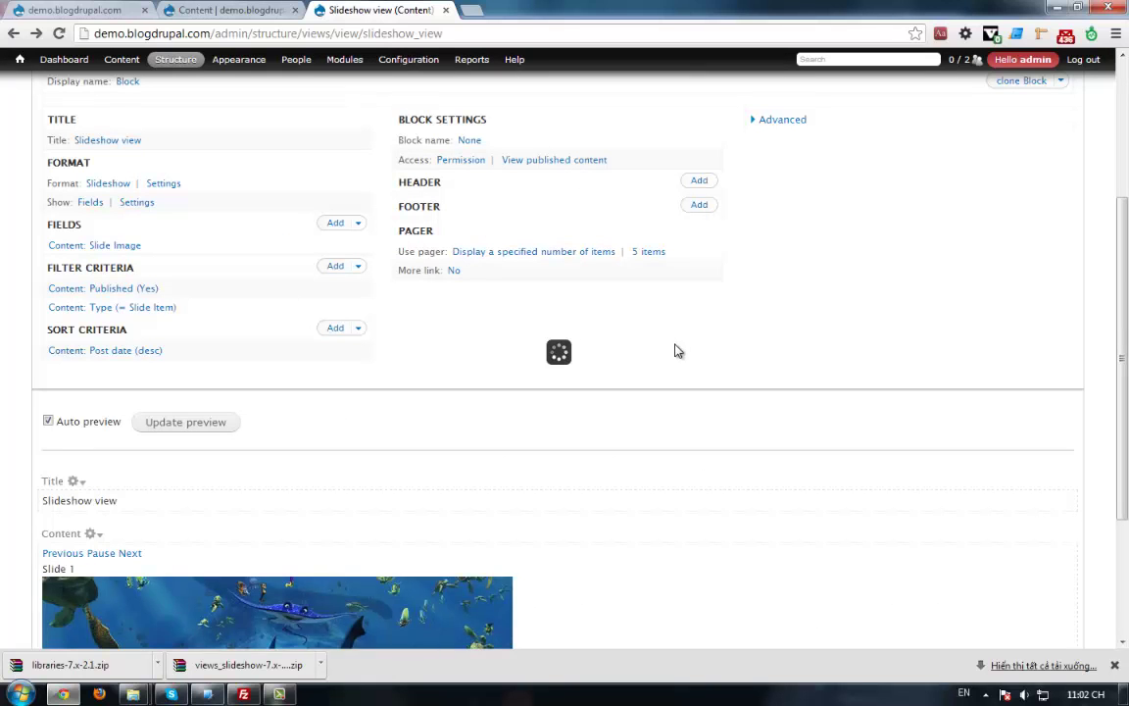
- Page forward and back through the image-only slides in the preview with the Next and Previous controls
left_click_drag(1124, 441, 1127, 561)
mouse_move(79, 385)
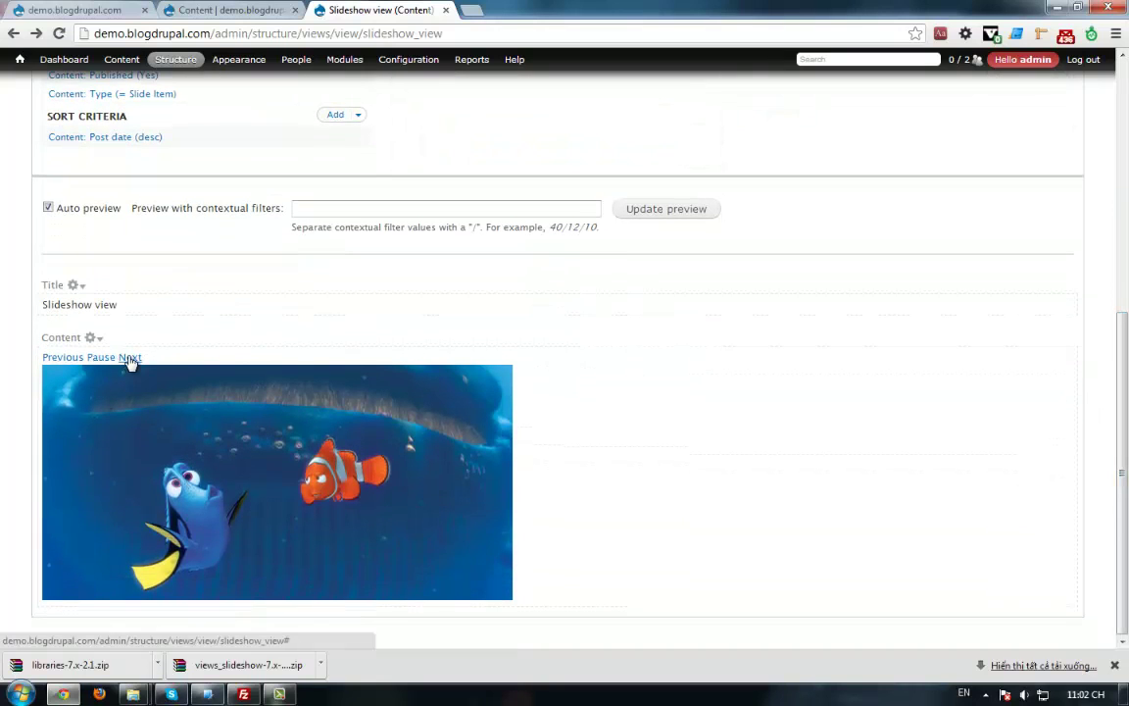
left_click(127, 360)
left_click(128, 360)
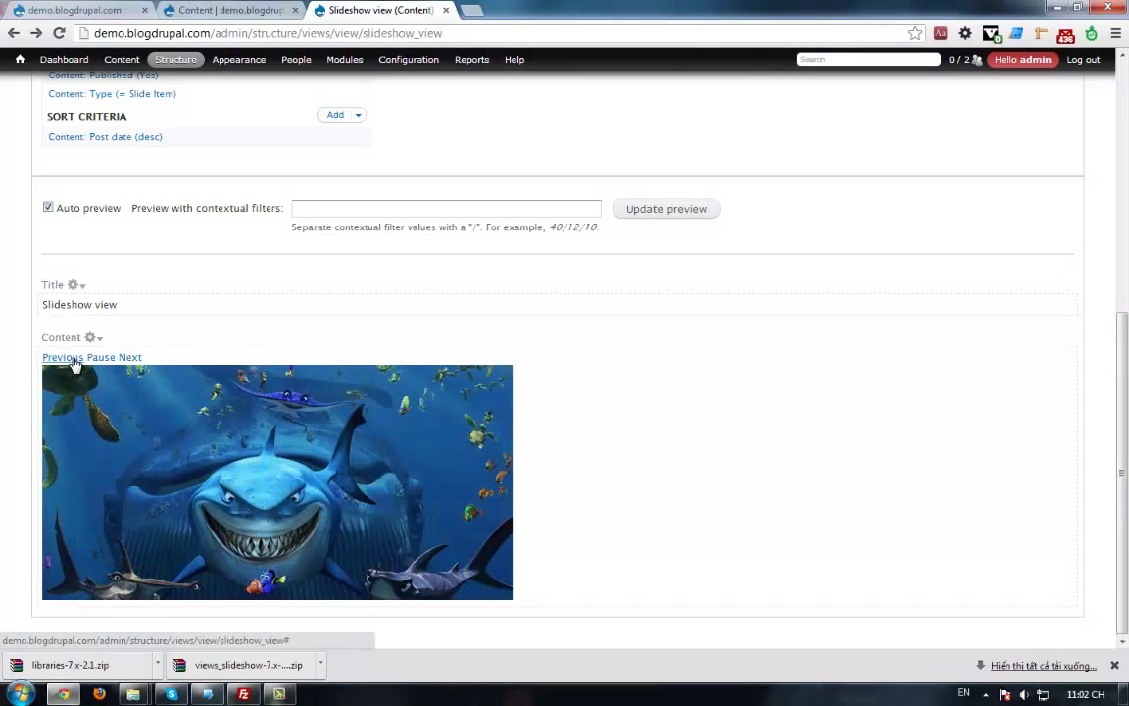
left_click(74, 360)
left_click(74, 360)
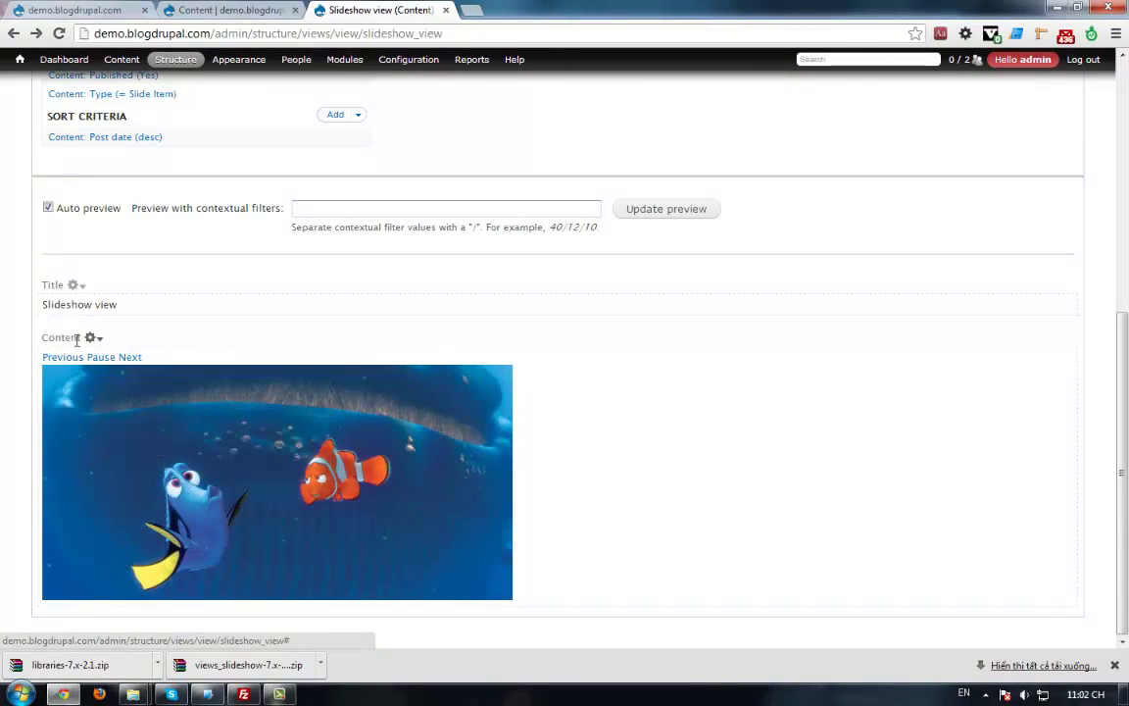
- Save the slideshow view and check its reloaded preview
scroll(1046, 350, "up", 5)
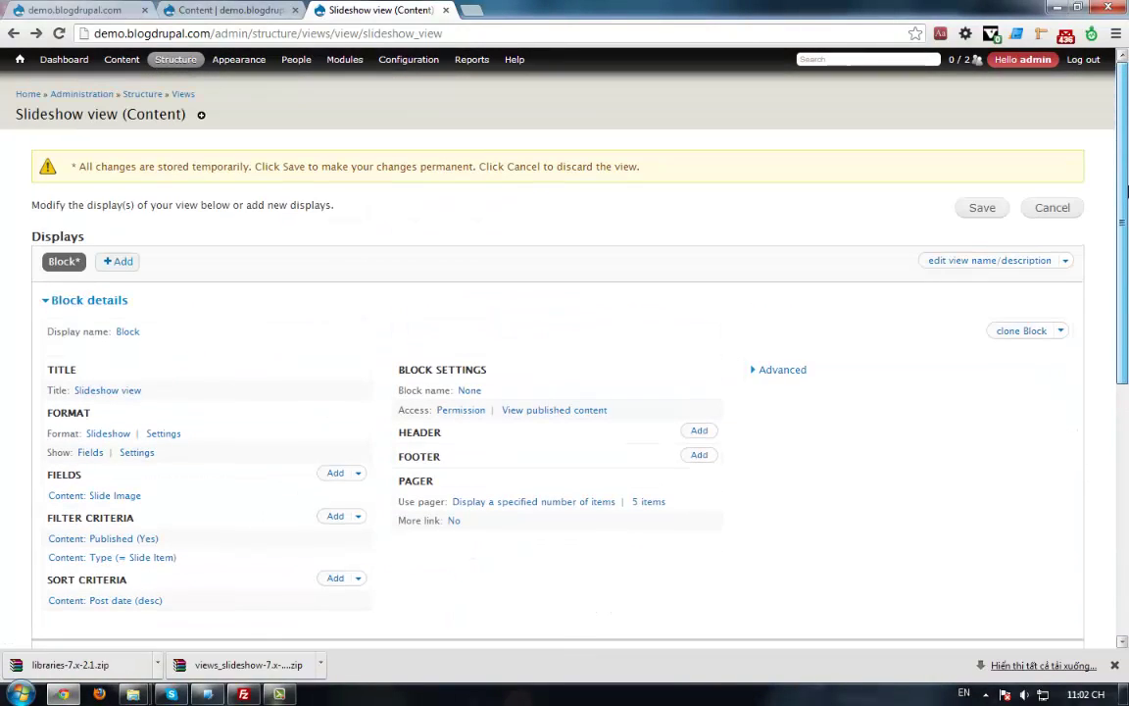
left_click(970, 207)
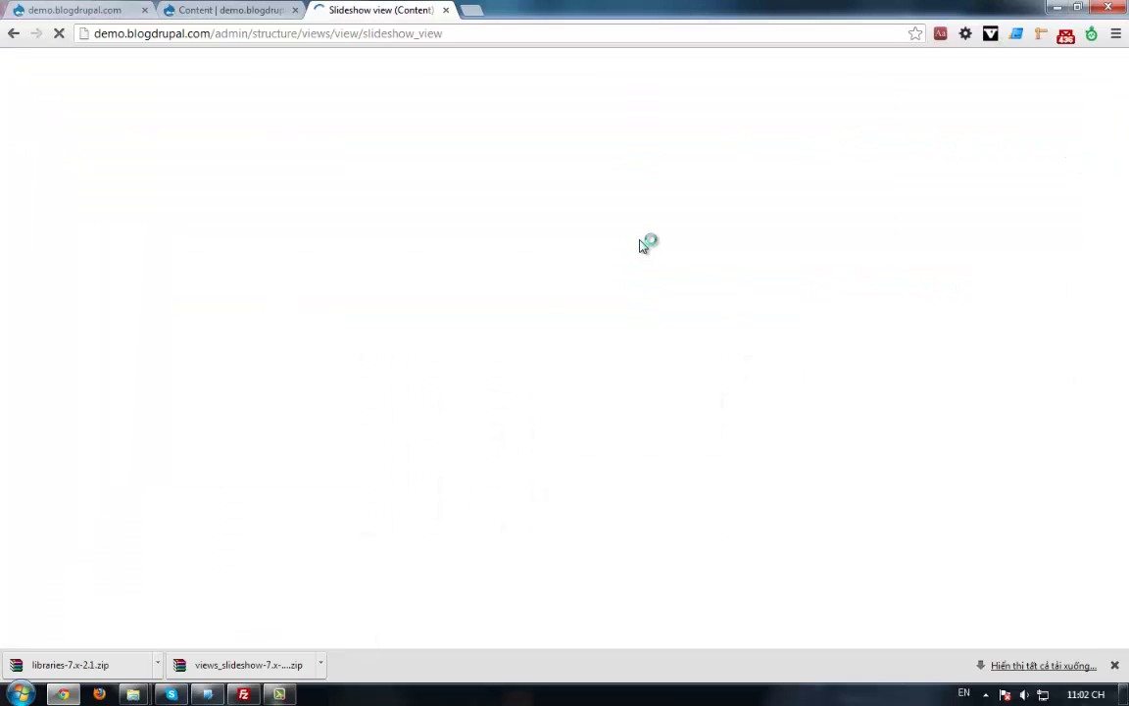
scroll(1124, 392, "down", 1)
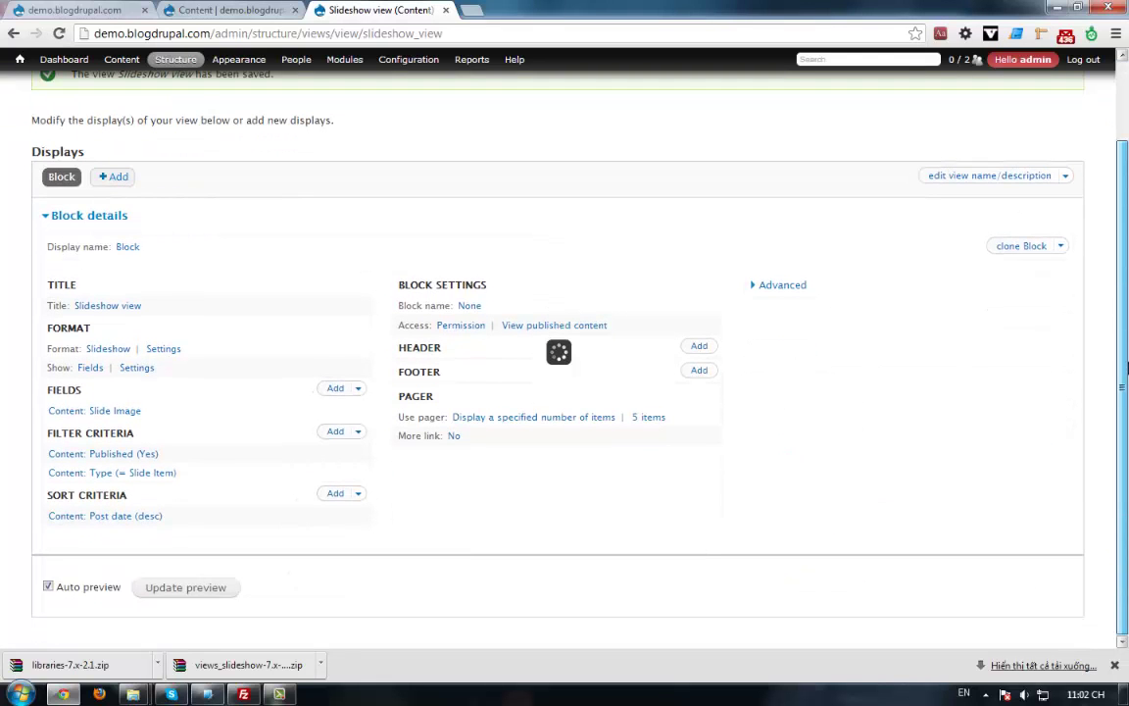
scroll(1120, 366, "down", 4)
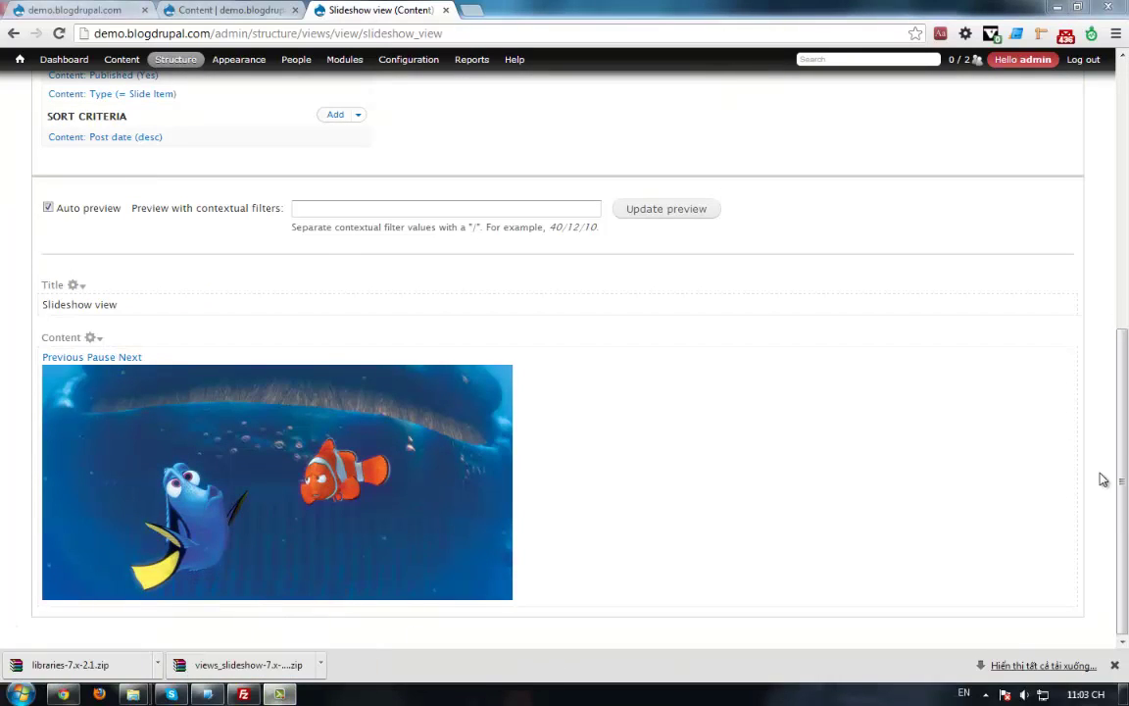
- In the slideshow format settings, enable Controls under the bottom widgets, disable the top Controls, and apply to all displays
scroll(606, 330, "up", 5)
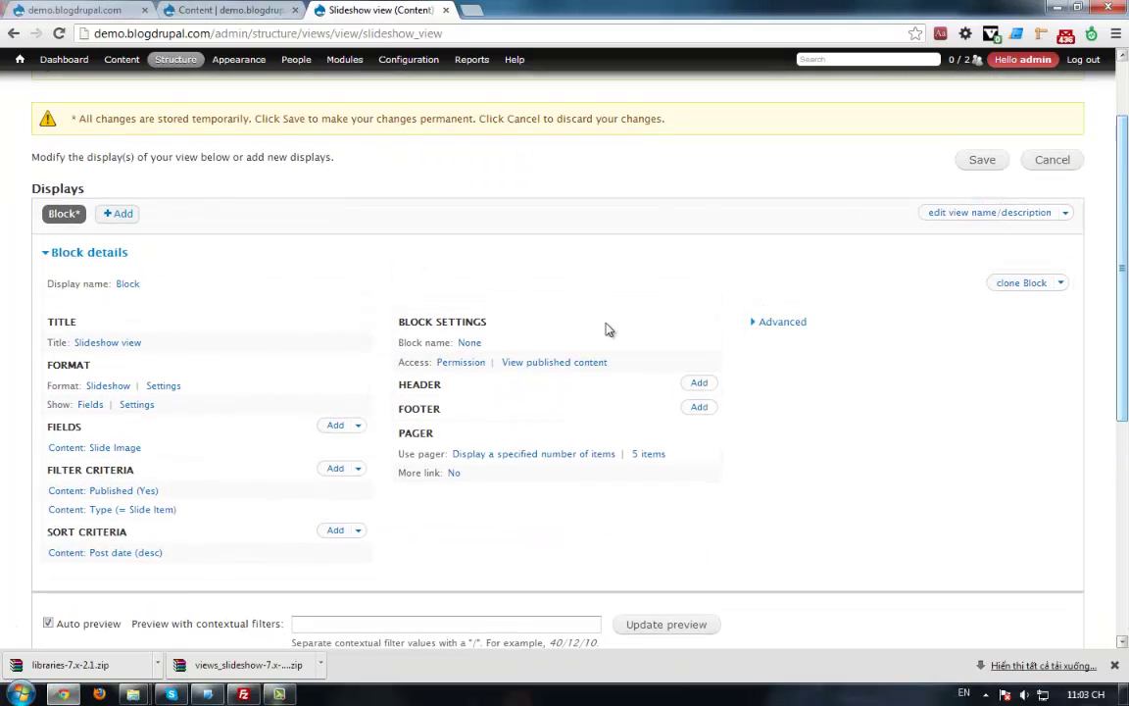
left_click(165, 386)
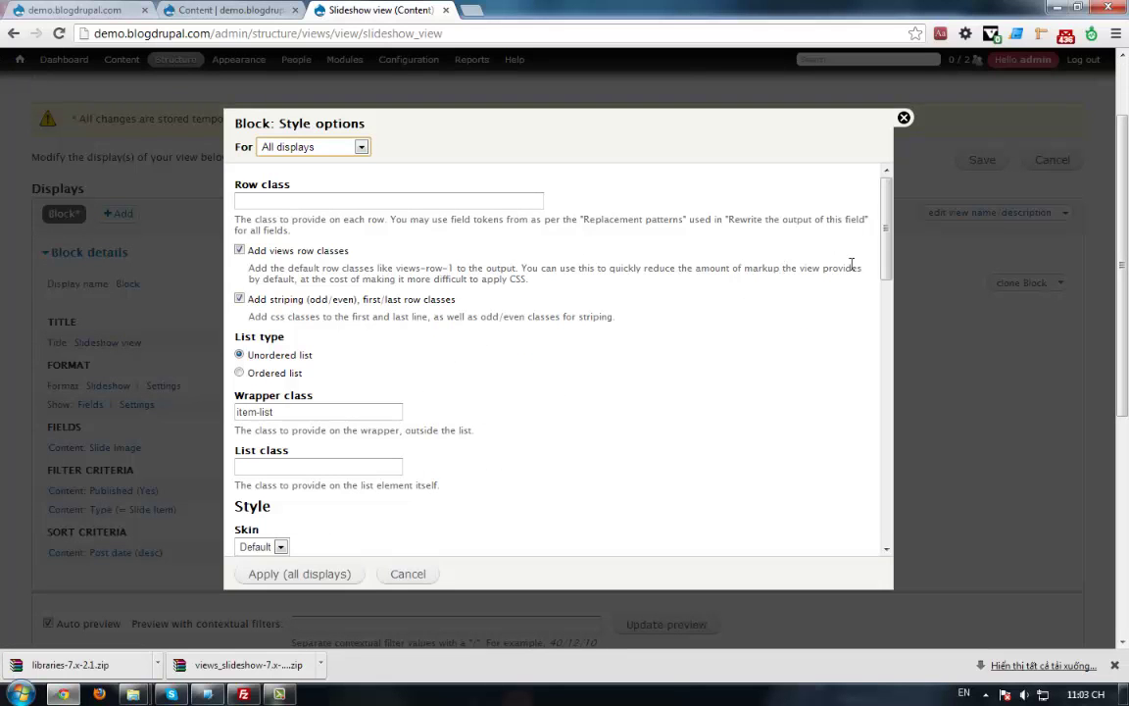
scroll(880, 321, "down", 15)
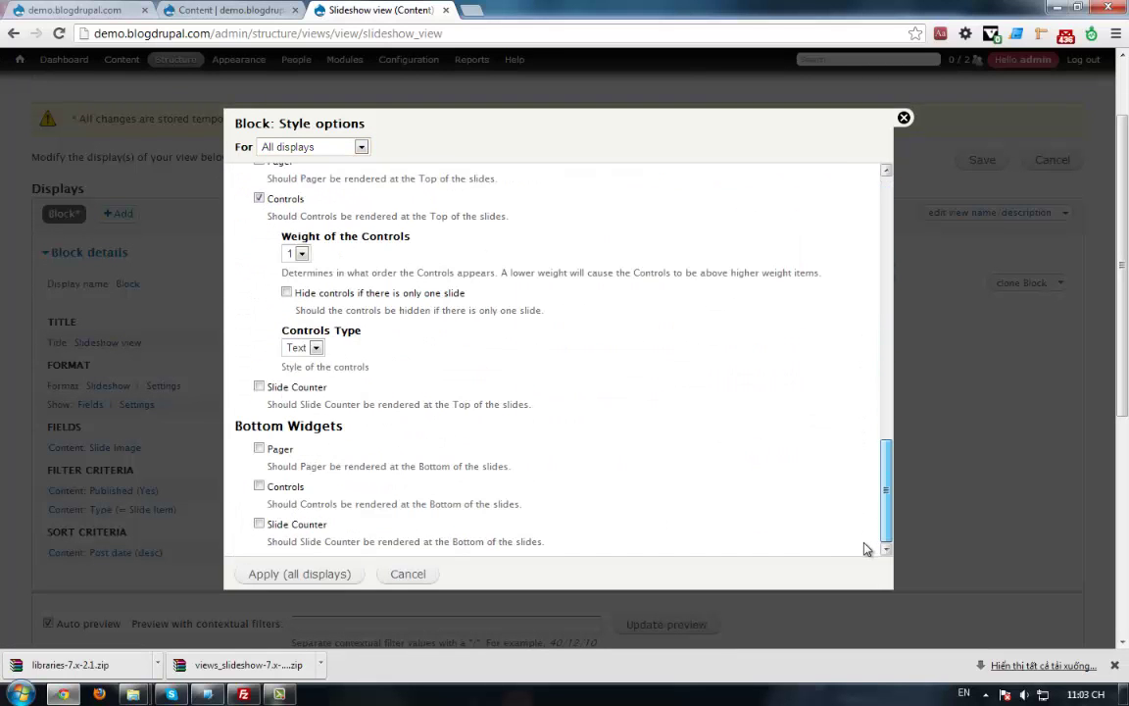
left_click(306, 488)
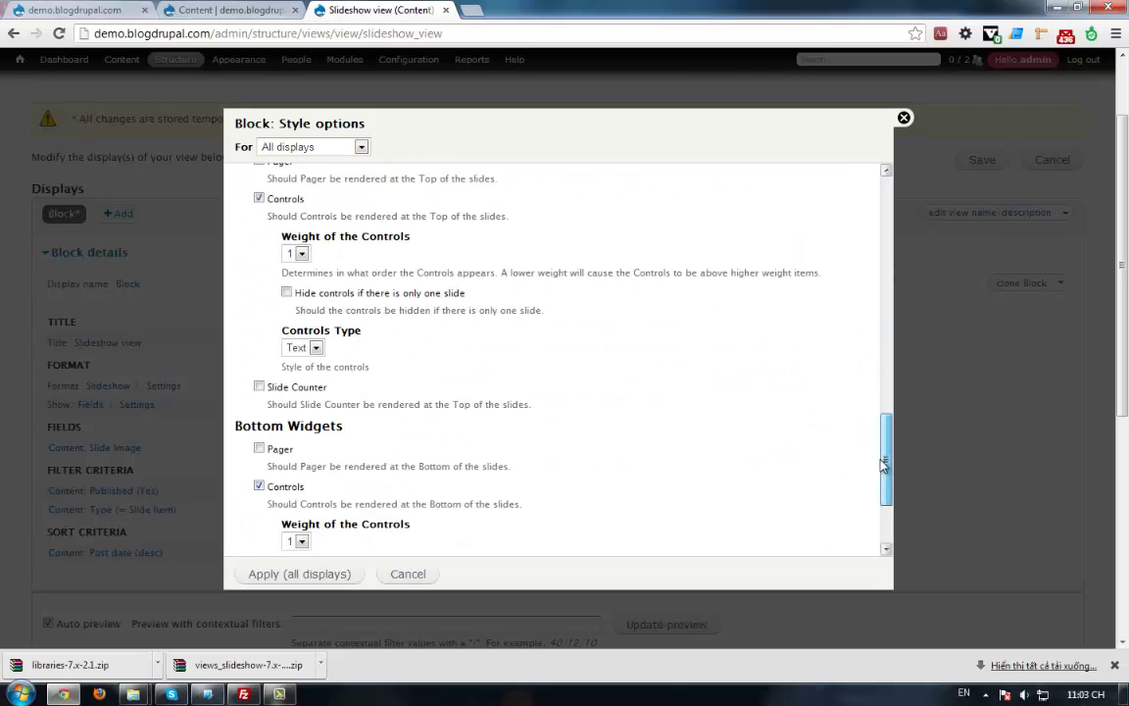
scroll(885, 454, "up", 1)
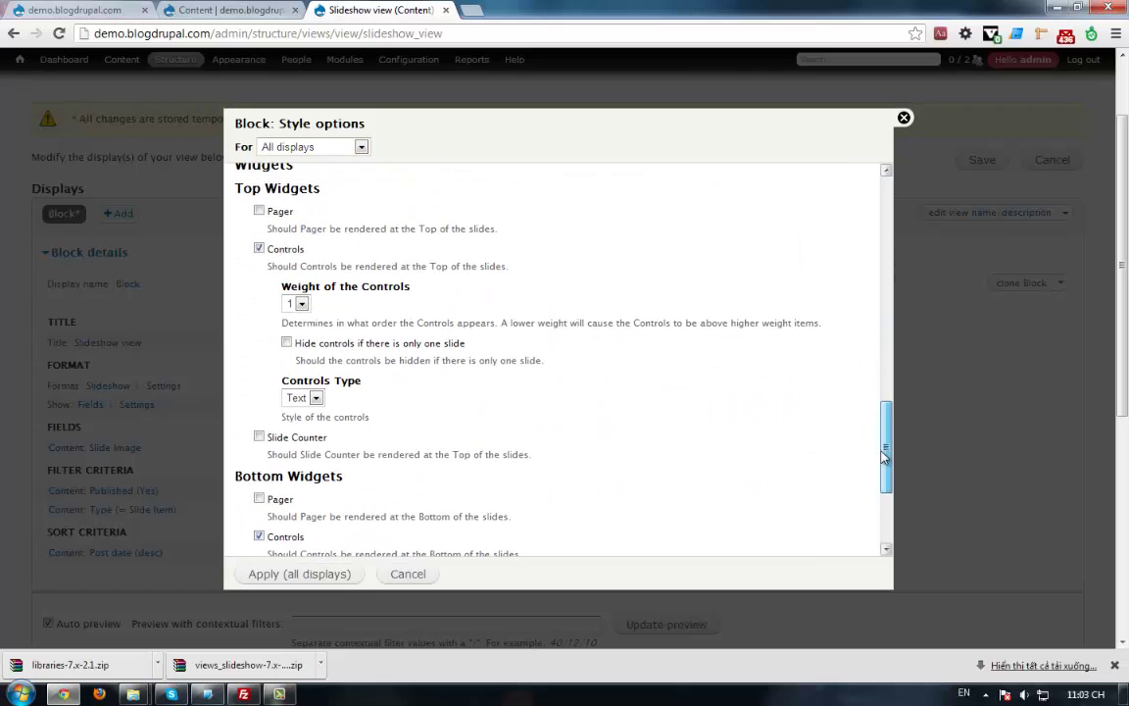
left_click(292, 251)
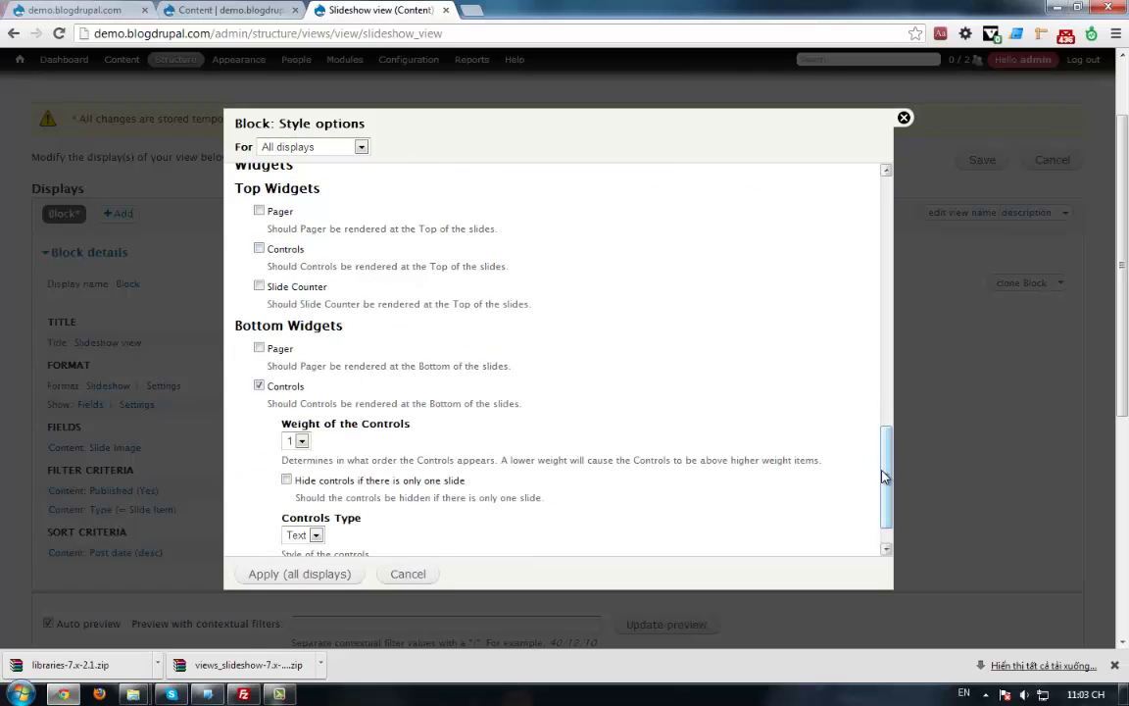
scroll(874, 527, "down", 1)
left_click(323, 573)
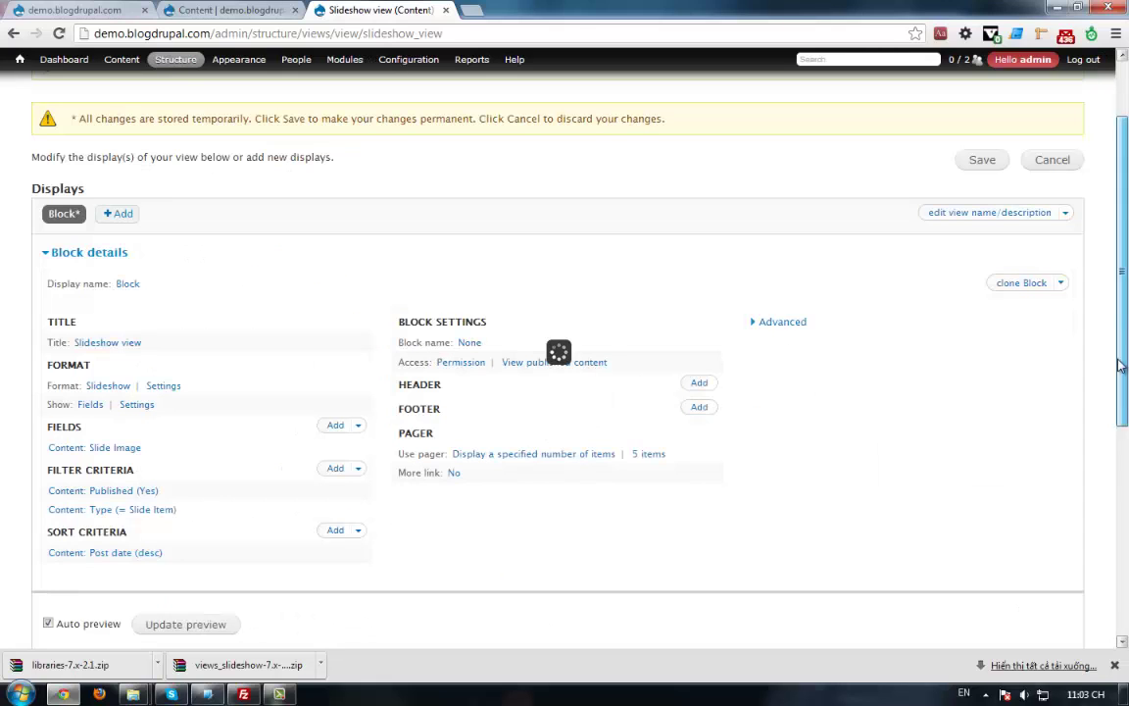
- Page forward and back through the preview slides using the text controls below the image
scroll(1089, 579, "down", 4)
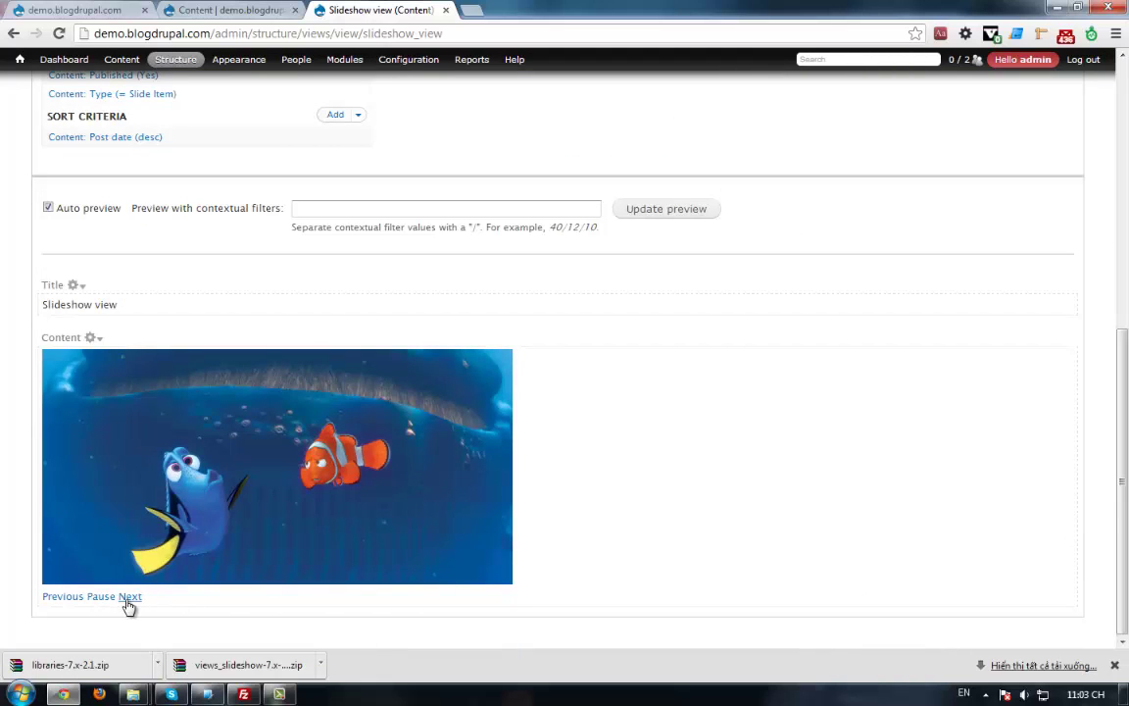
left_click(126, 600)
left_click(125, 600)
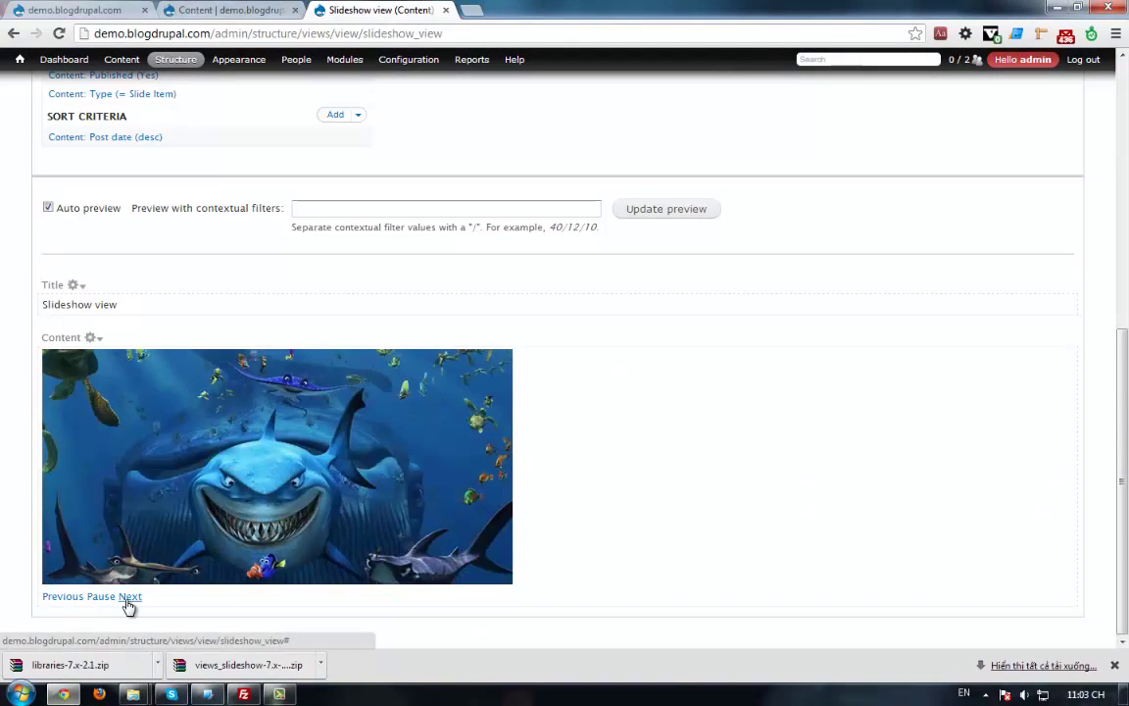
left_click(71, 598)
left_click(68, 598)
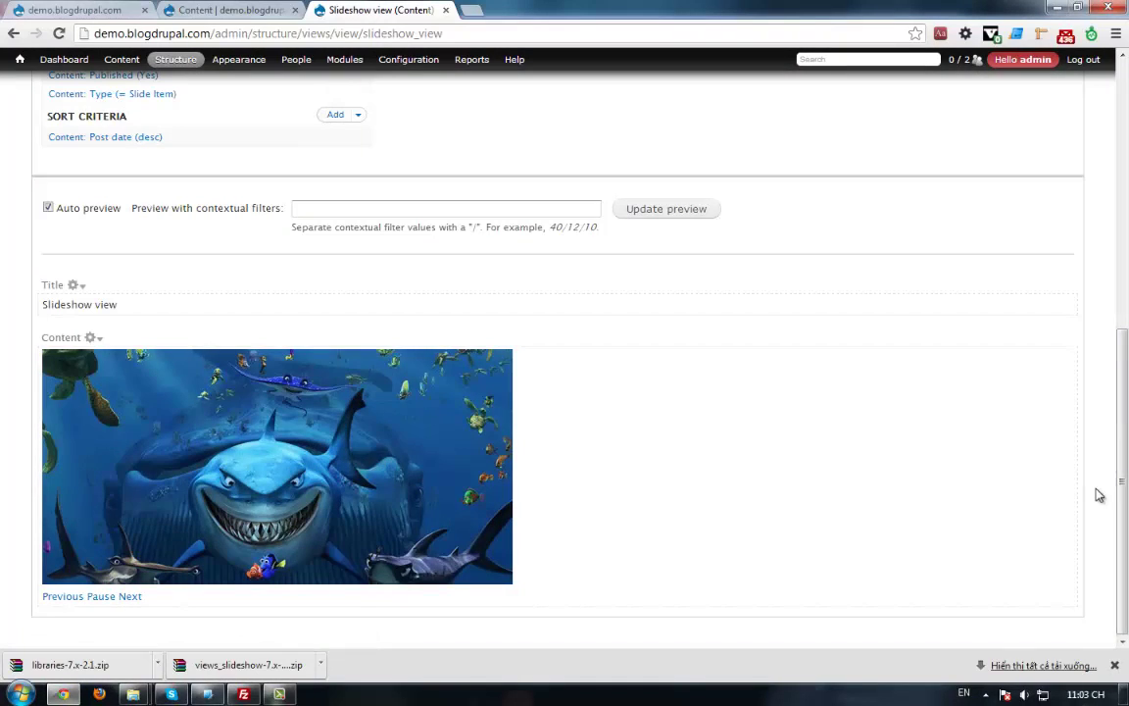
- Save the view with the relocated controls and check the reloaded preview
scroll(1099, 494, "up", 5)
left_click(982, 266)
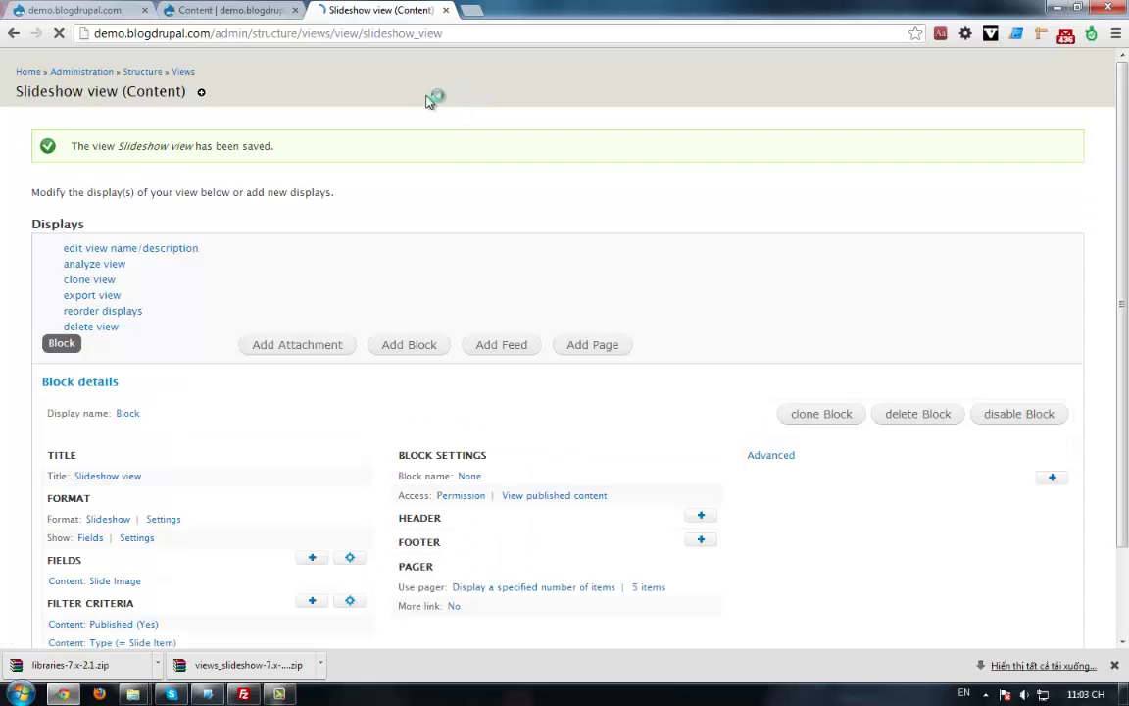
scroll(1123, 421, "down", 1)
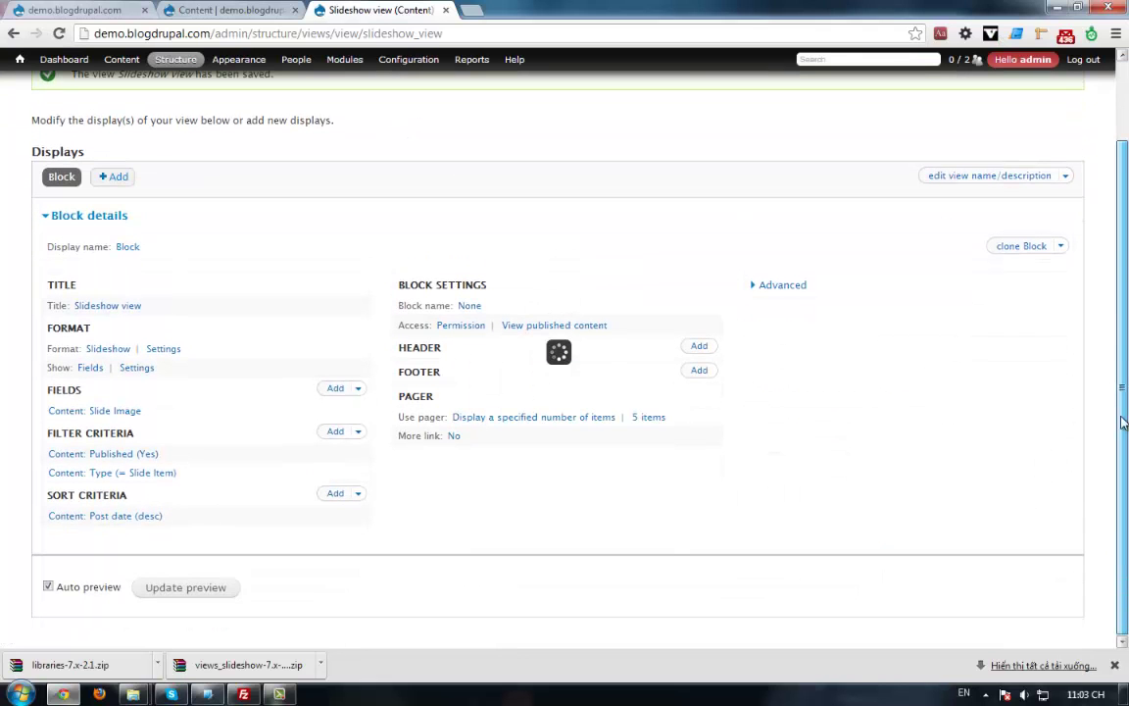
scroll(1127, 551, "down", 4)
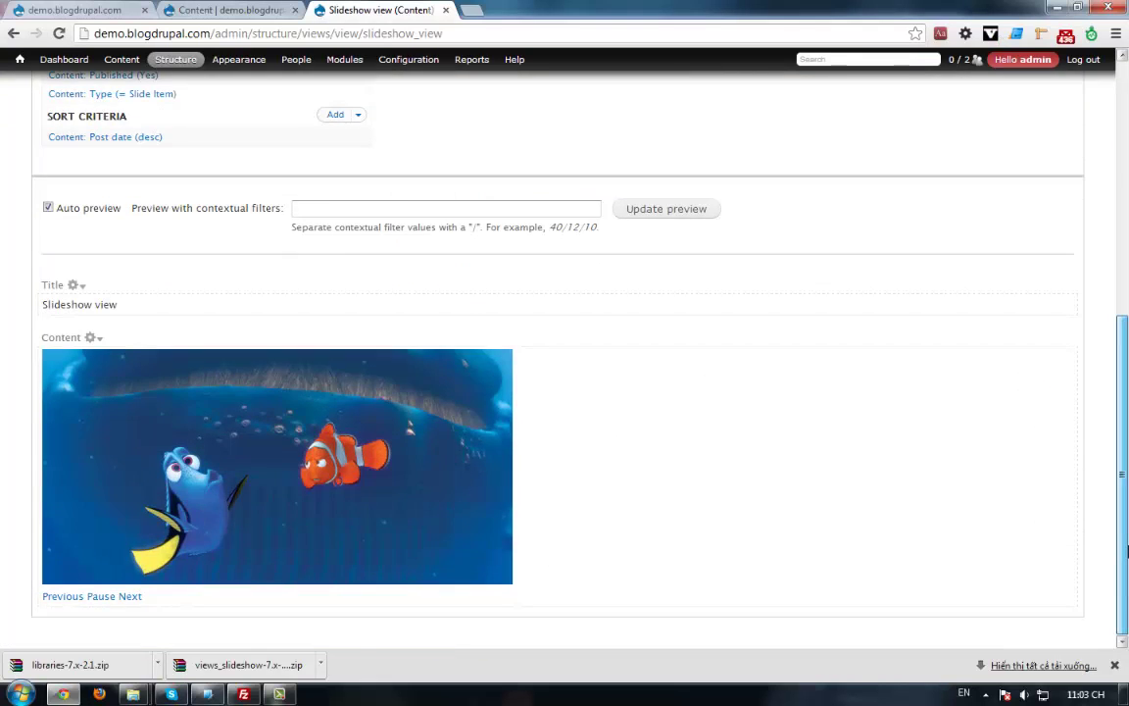
- Open the Blocks administration page in a new tab and open the configuration of the disabled "View: Slideshow view" block
scroll(627, 188, "up", 3)
mouse_move(176, 60)
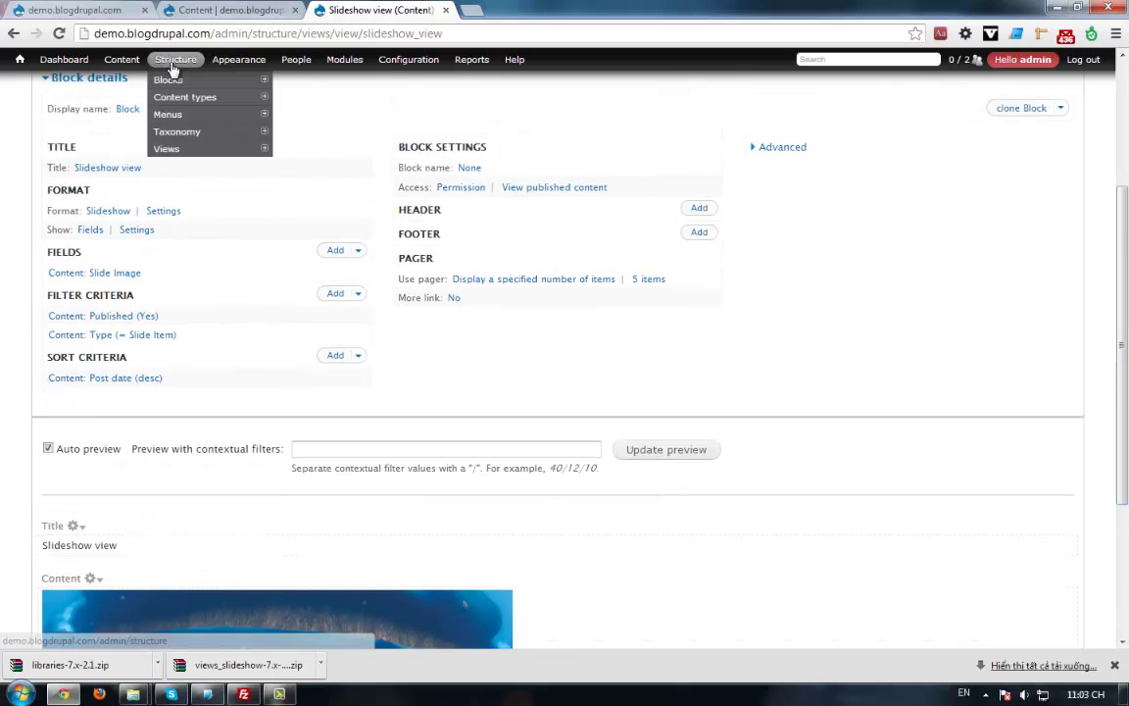
mouse_move(168, 83)
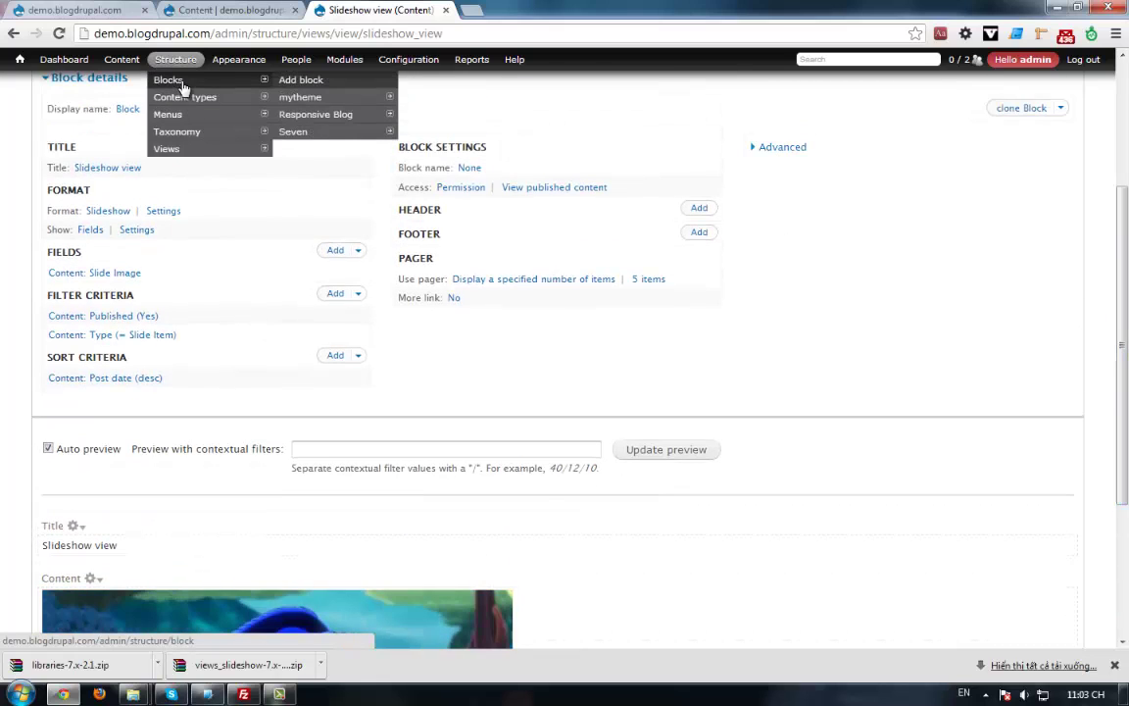
middle_click(182, 88)
left_click(532, 9)
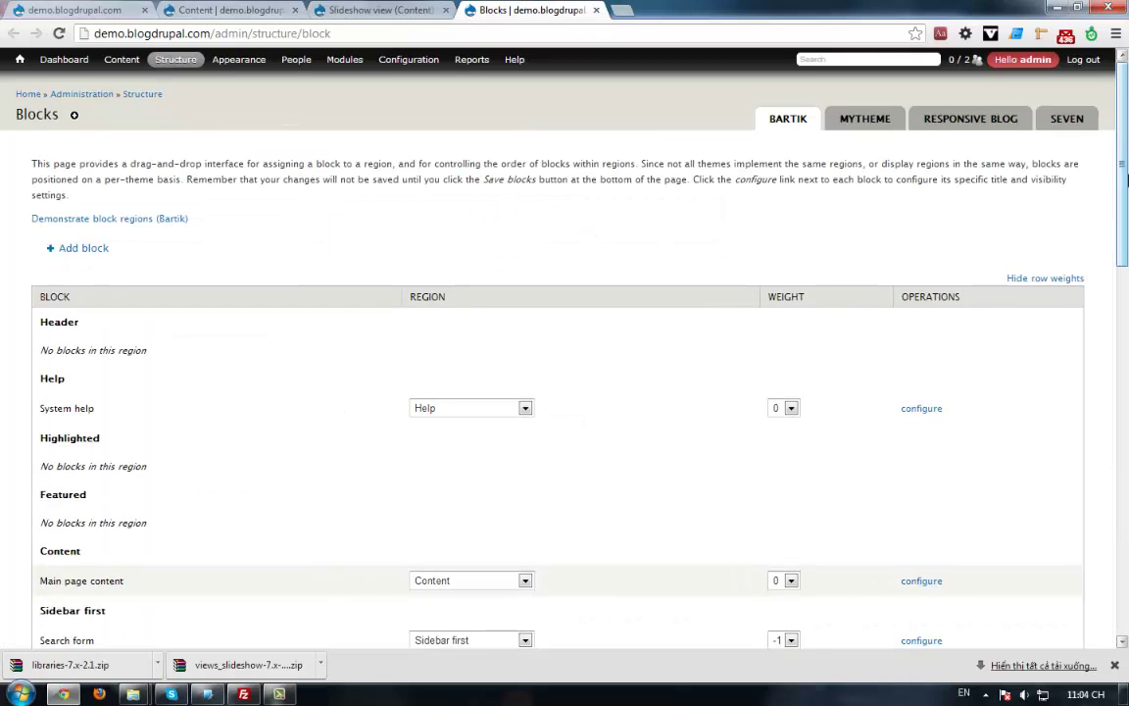
left_click_drag(1122, 167, 1124, 522)
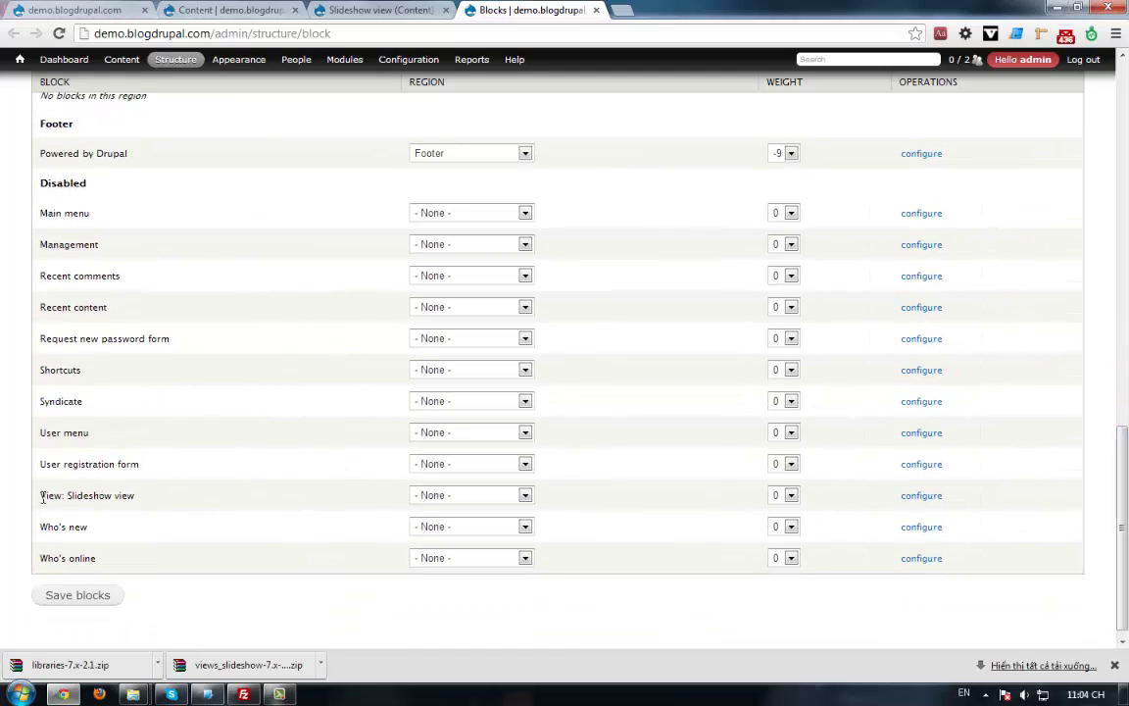
left_click_drag(42, 498, 142, 499)
left_click(157, 496)
left_click(926, 497)
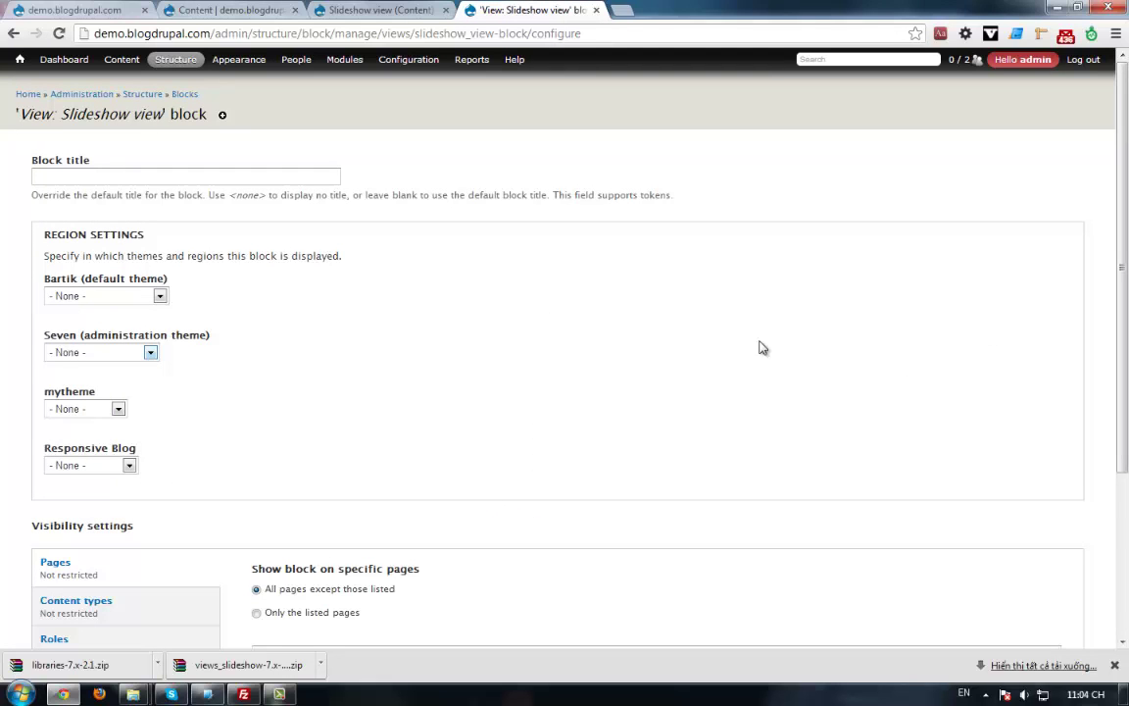
- Assign the slideshow block to Bartik's Highlighted region, restrict it to the listed page <front>, and save the block
left_click(131, 296)
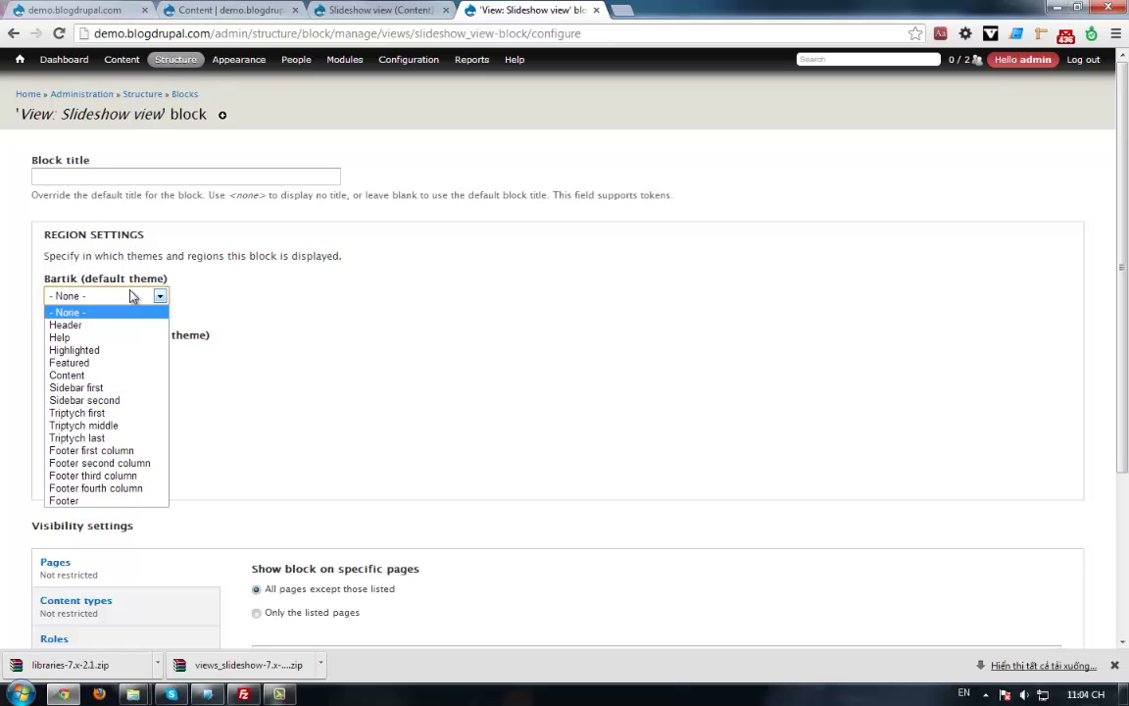
left_click(104, 350)
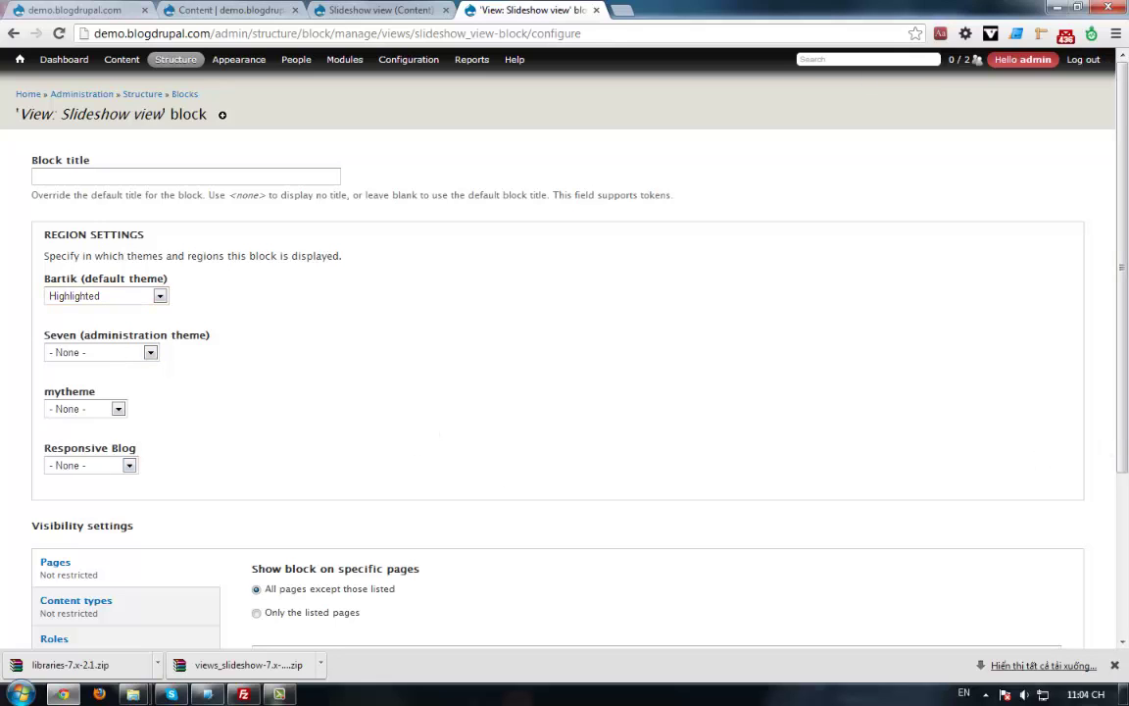
scroll(691, 427, "down", 3)
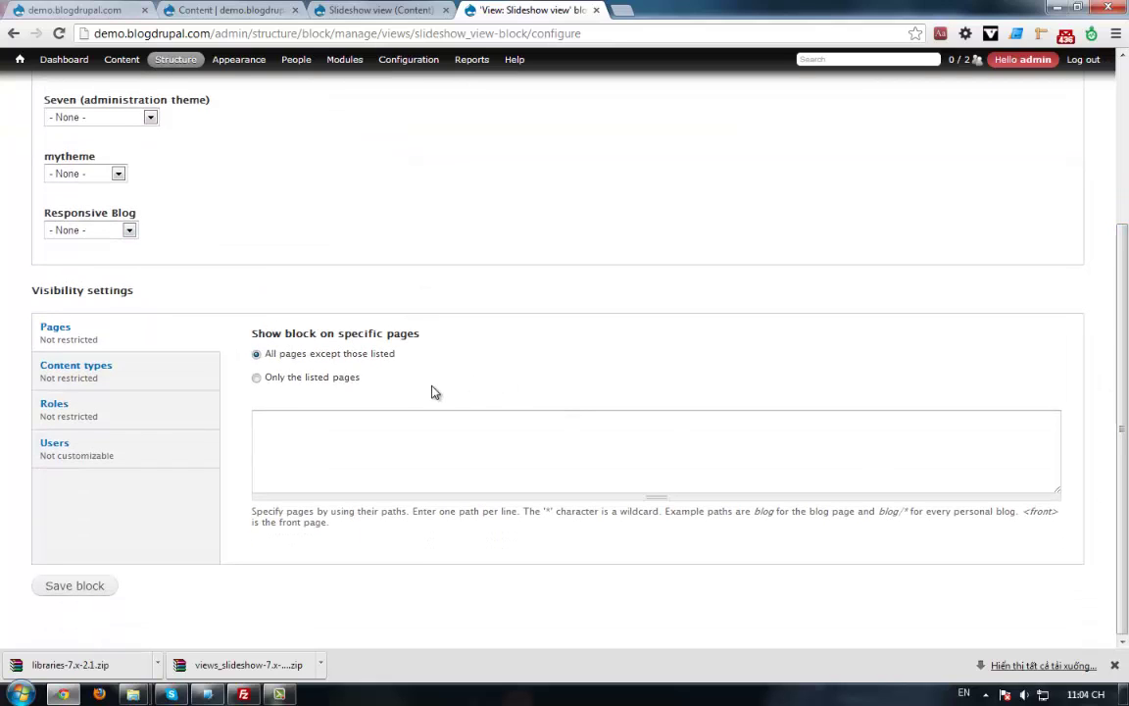
left_click(314, 430)
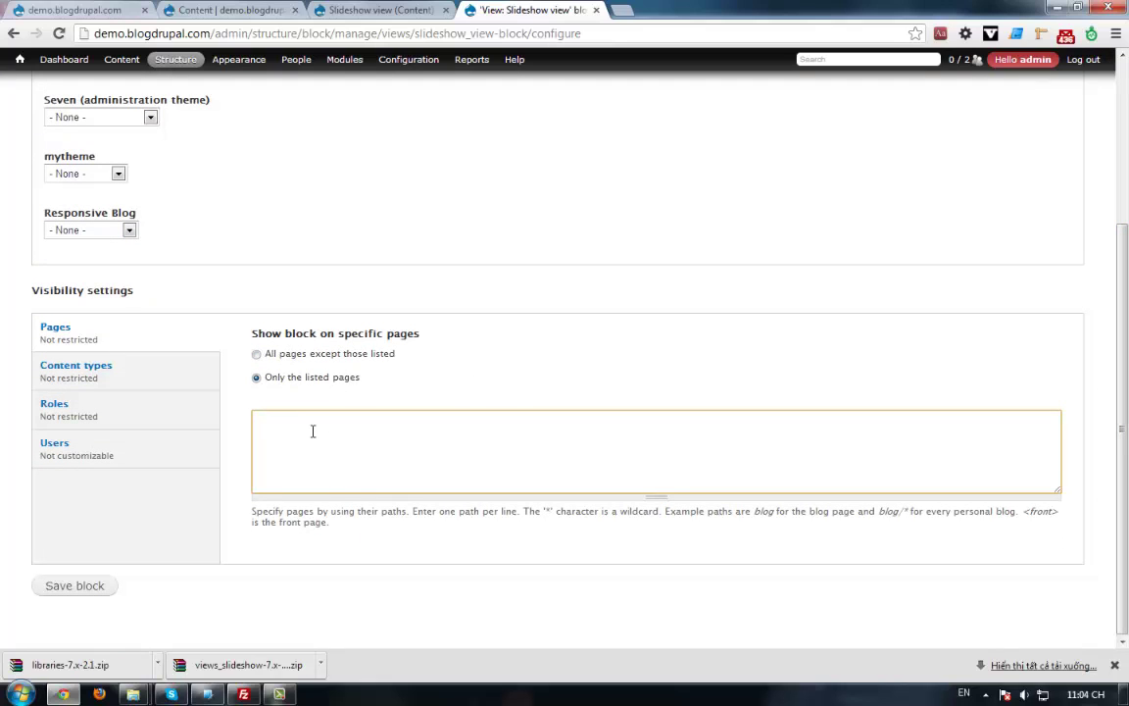
type("<front>")
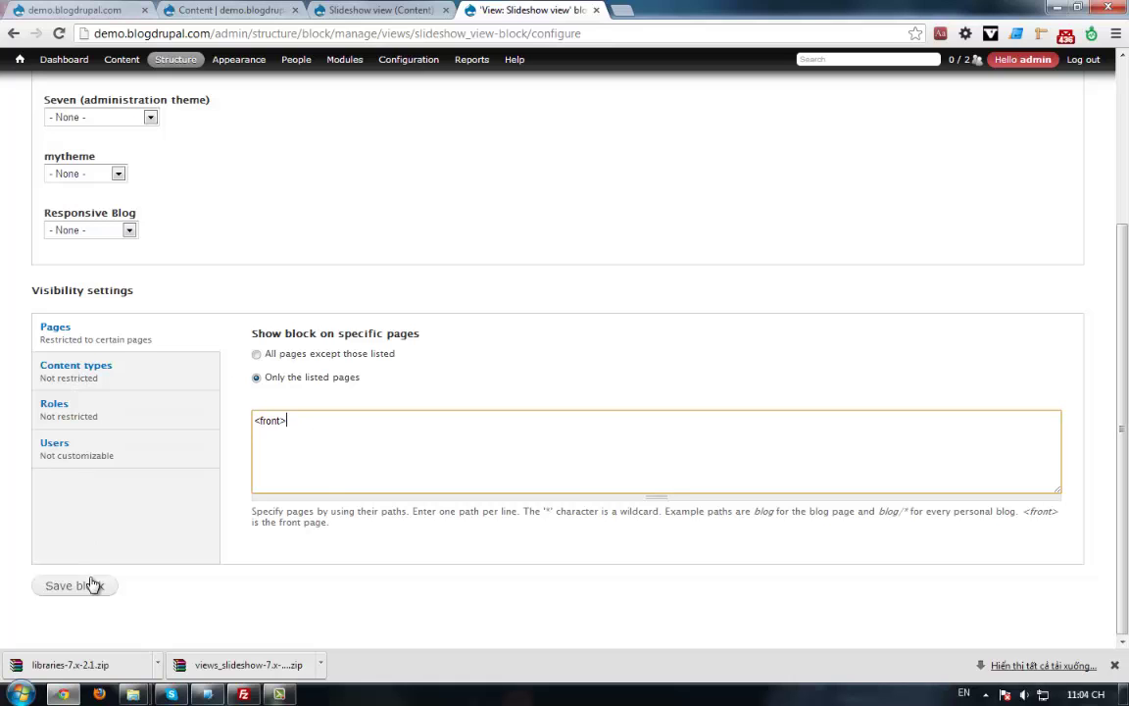
left_click(91, 585)
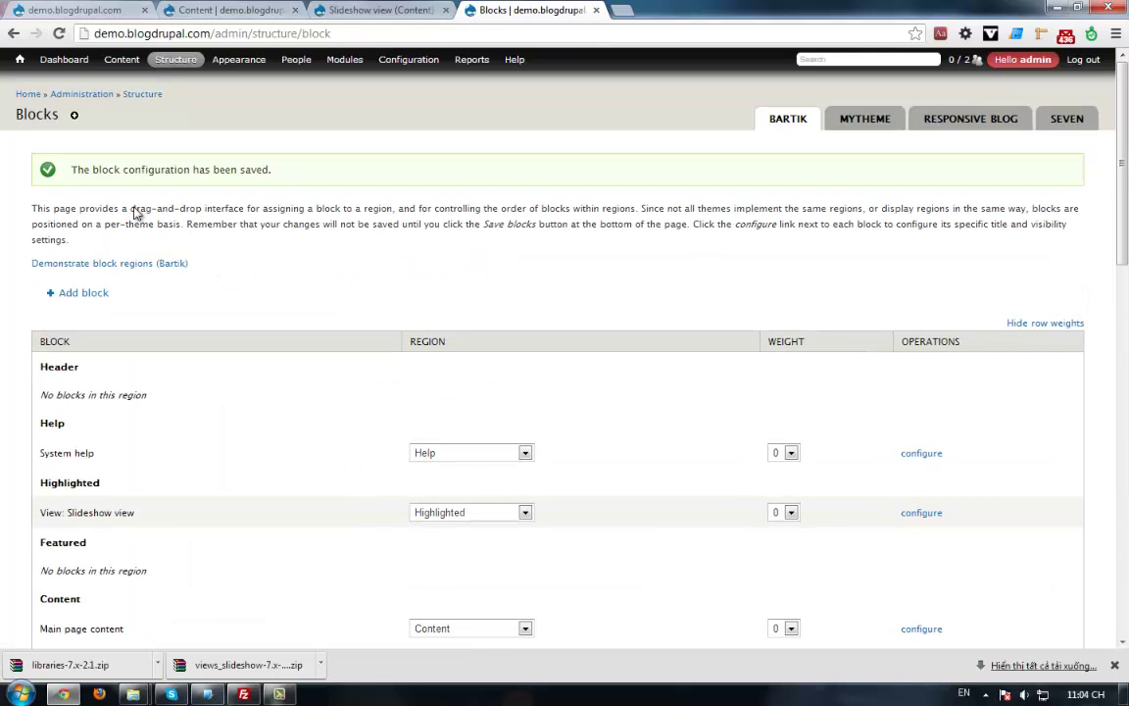
- Open the site's front page in a new tab and move through the slideshow with its Next and Previous controls
mouse_move(19, 59)
middle_click(49, 93)
left_click(668, 9)
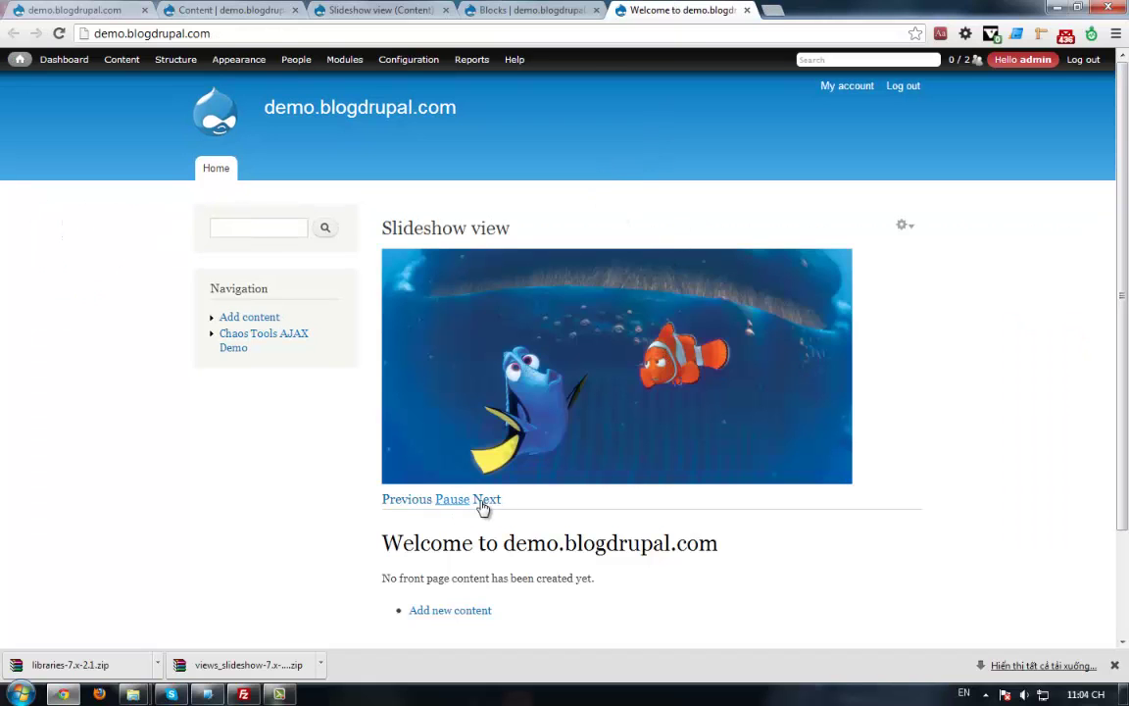
left_click(487, 501)
left_click(488, 502)
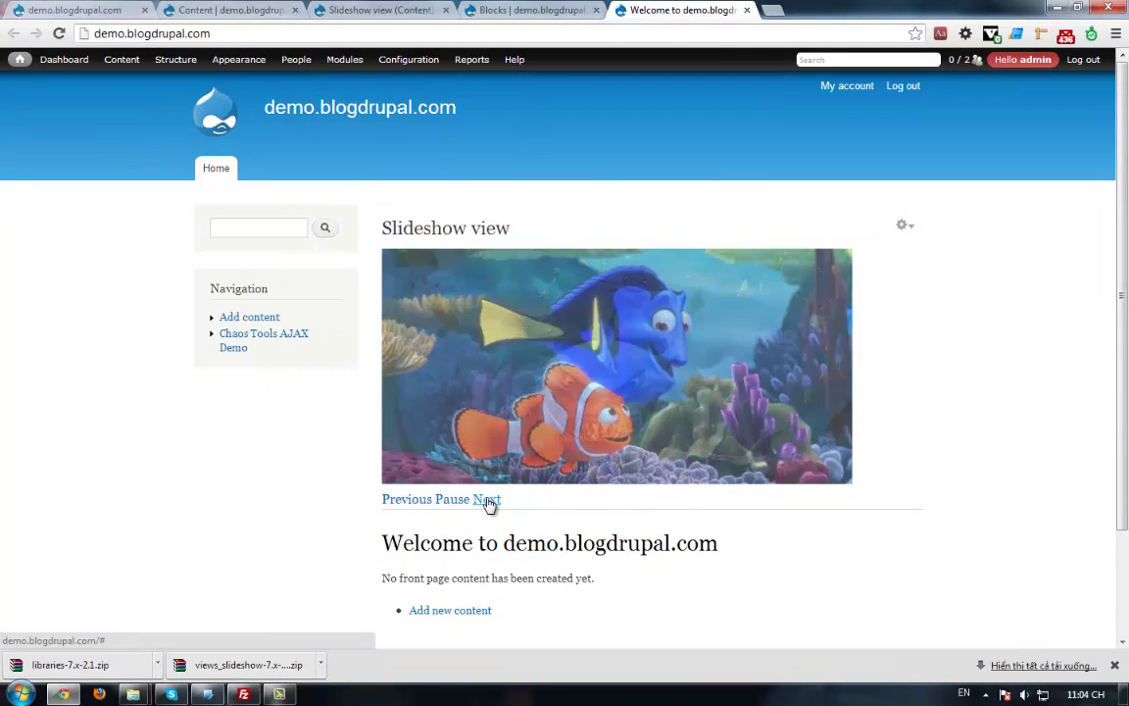
left_click(419, 503)
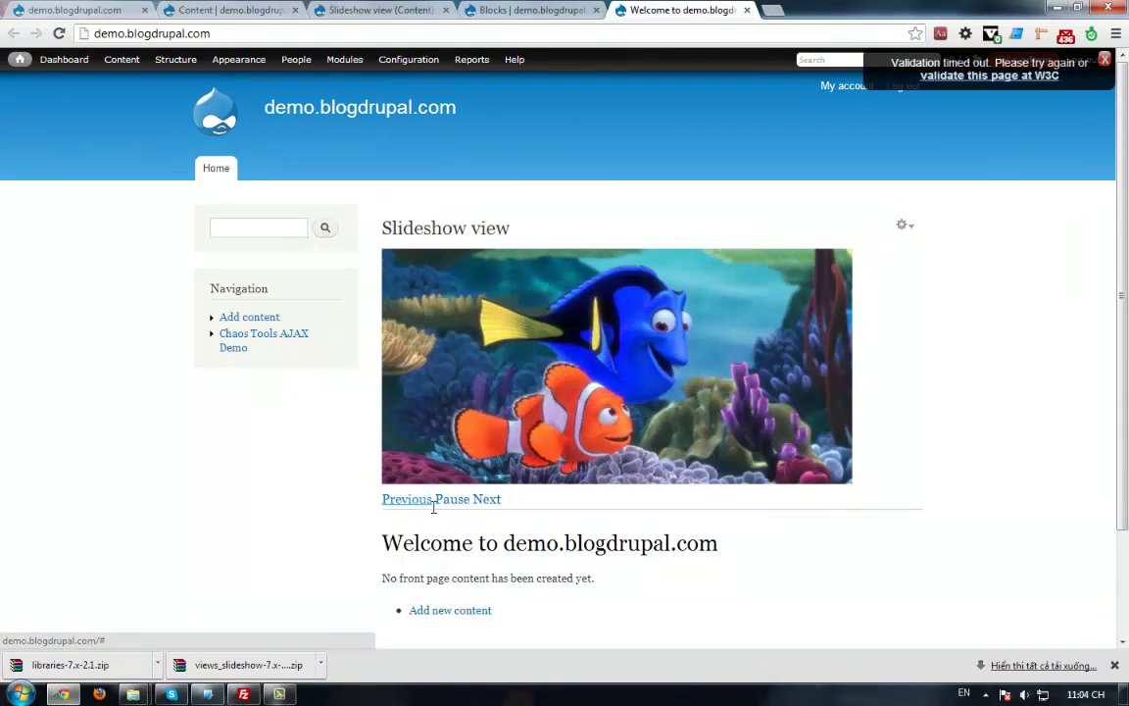
left_click(488, 501)
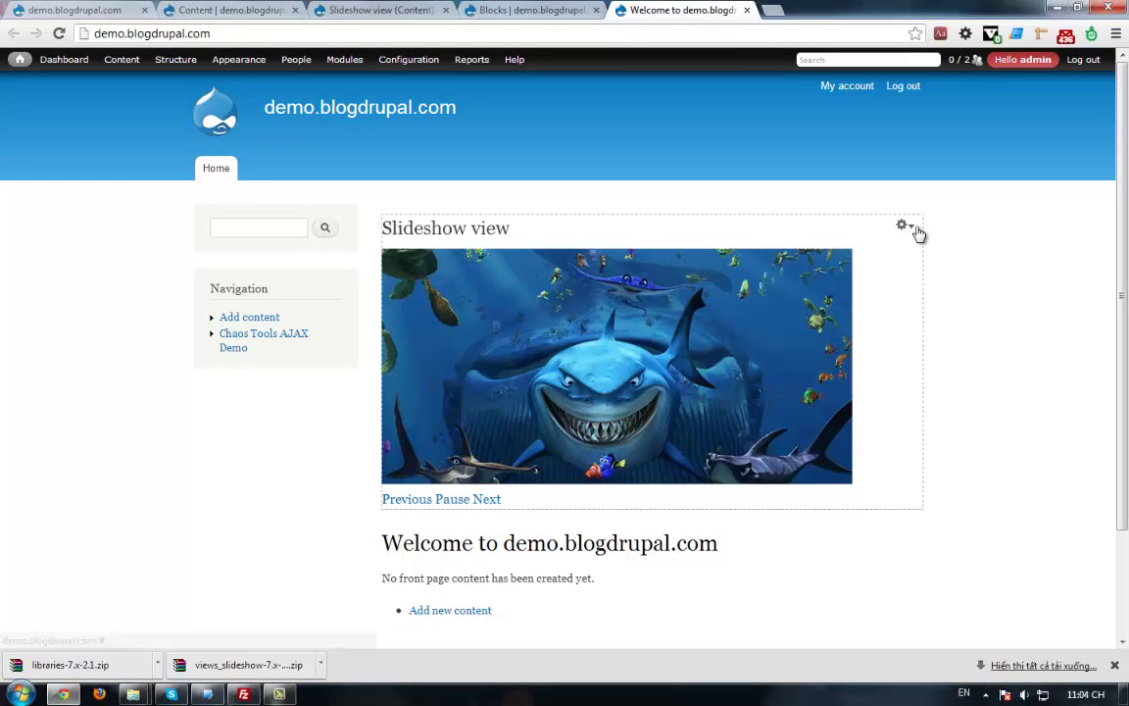
- Open the slideshow block's configuration from the front page, set its block title to <none>, and save the block
left_click(915, 232)
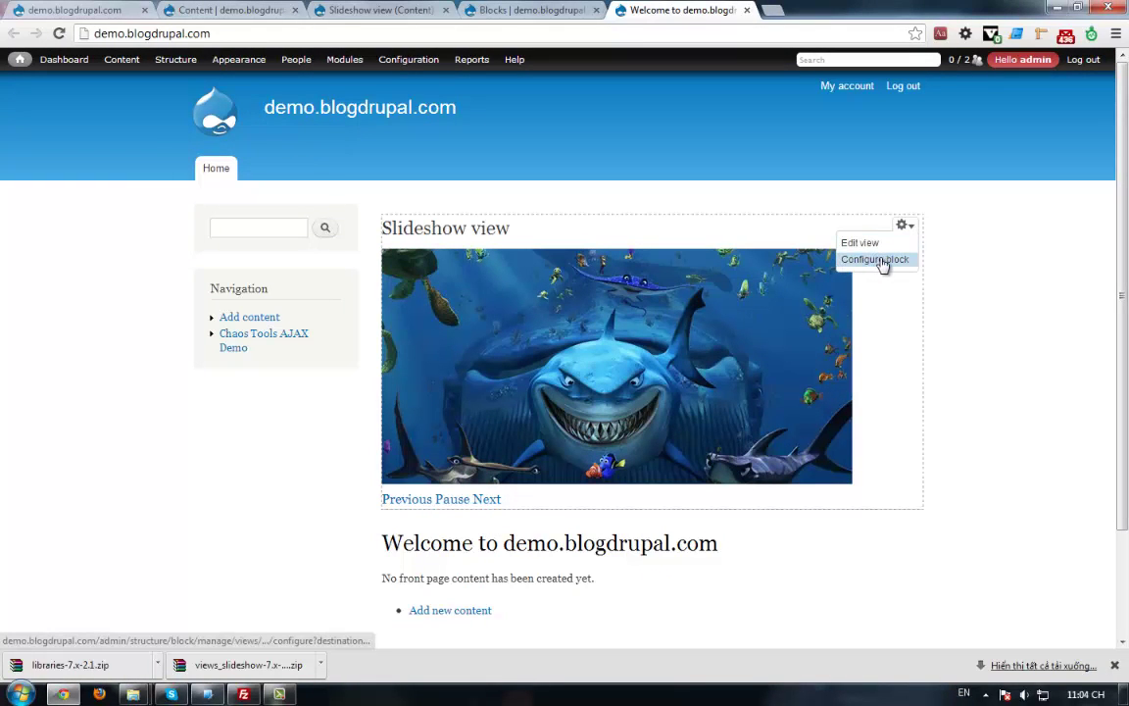
middle_click(882, 263)
left_click(774, 12)
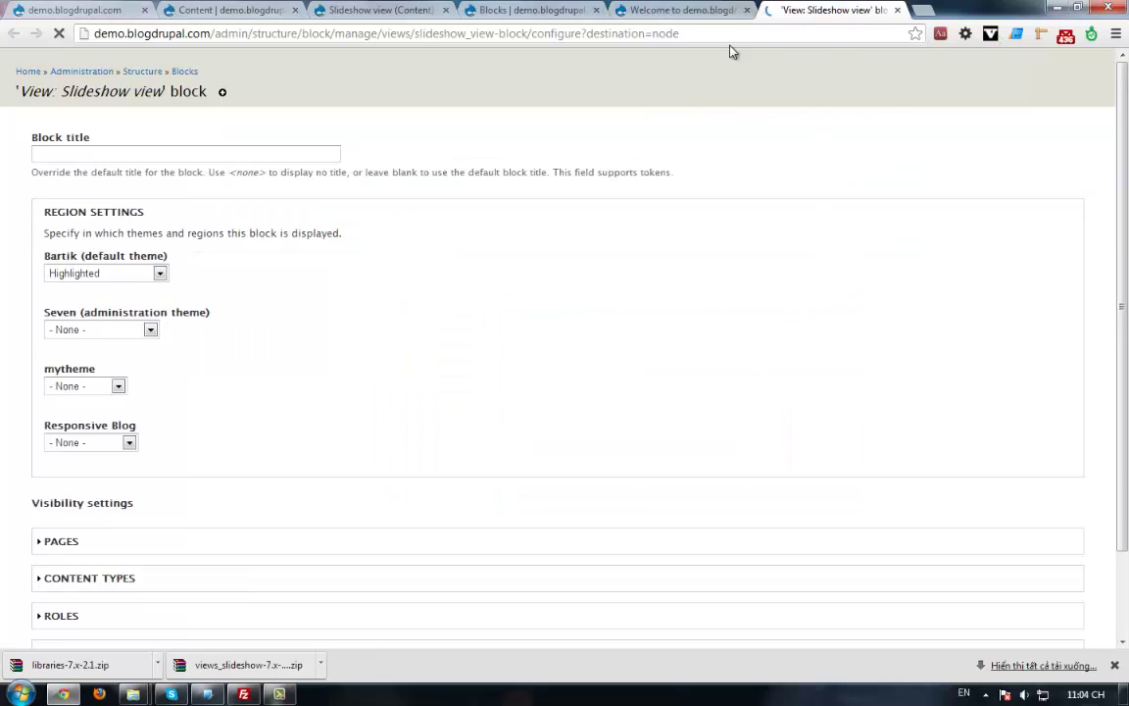
left_click(140, 175)
type("<")
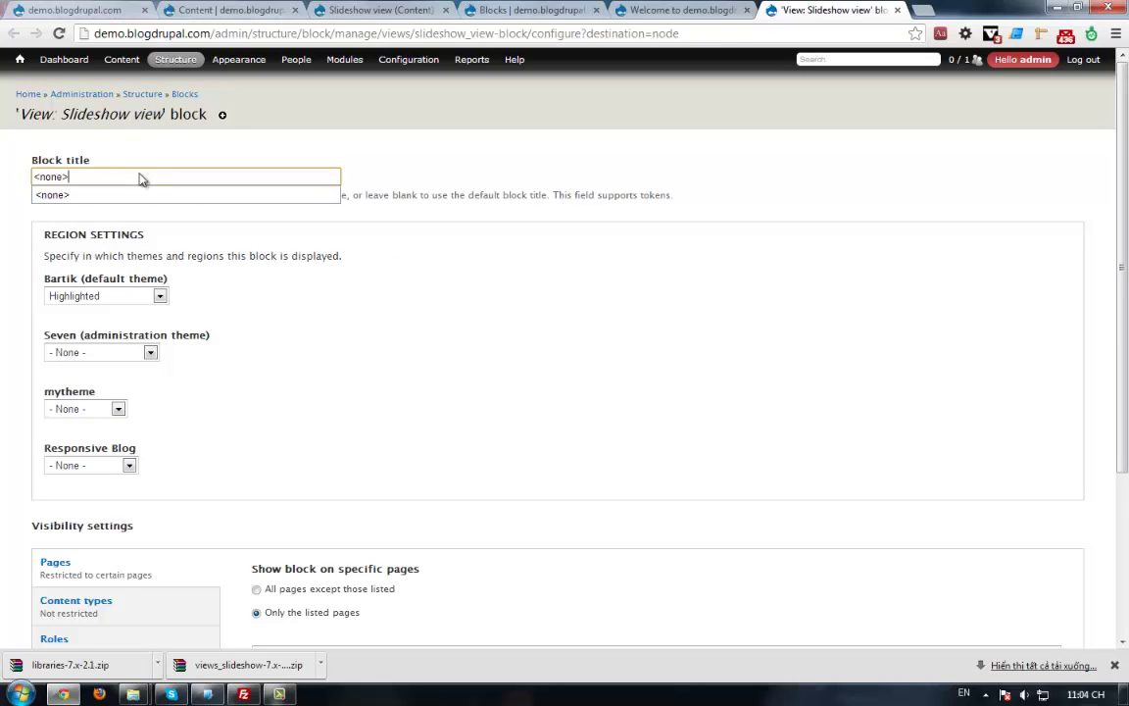
type("none>")
scroll(1113, 428, "down", 3)
left_click(86, 581)
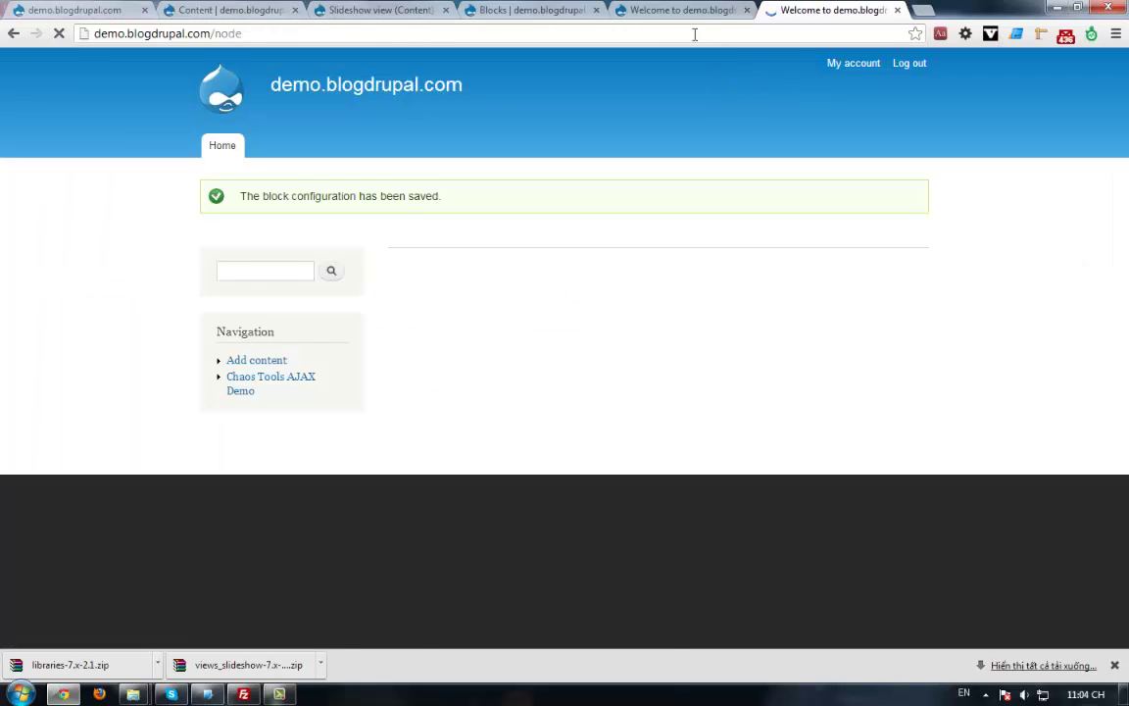
- Reload the front page and step through the untitled slideshow with its navigation controls
key("F5")
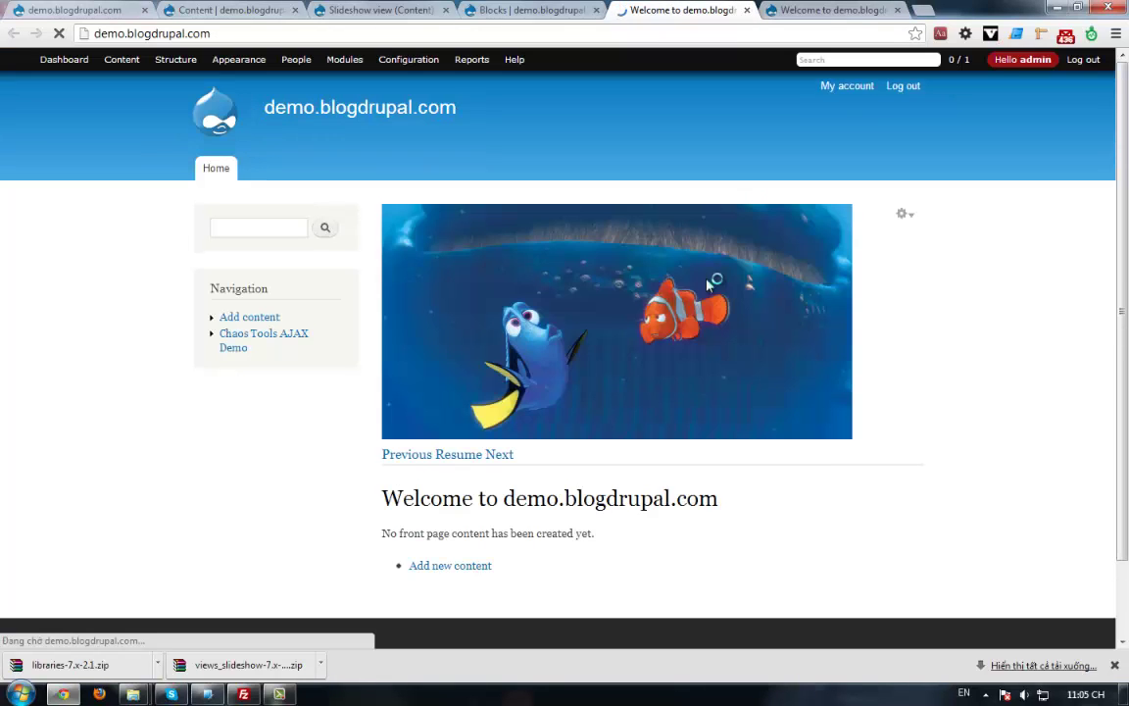
left_click(495, 457)
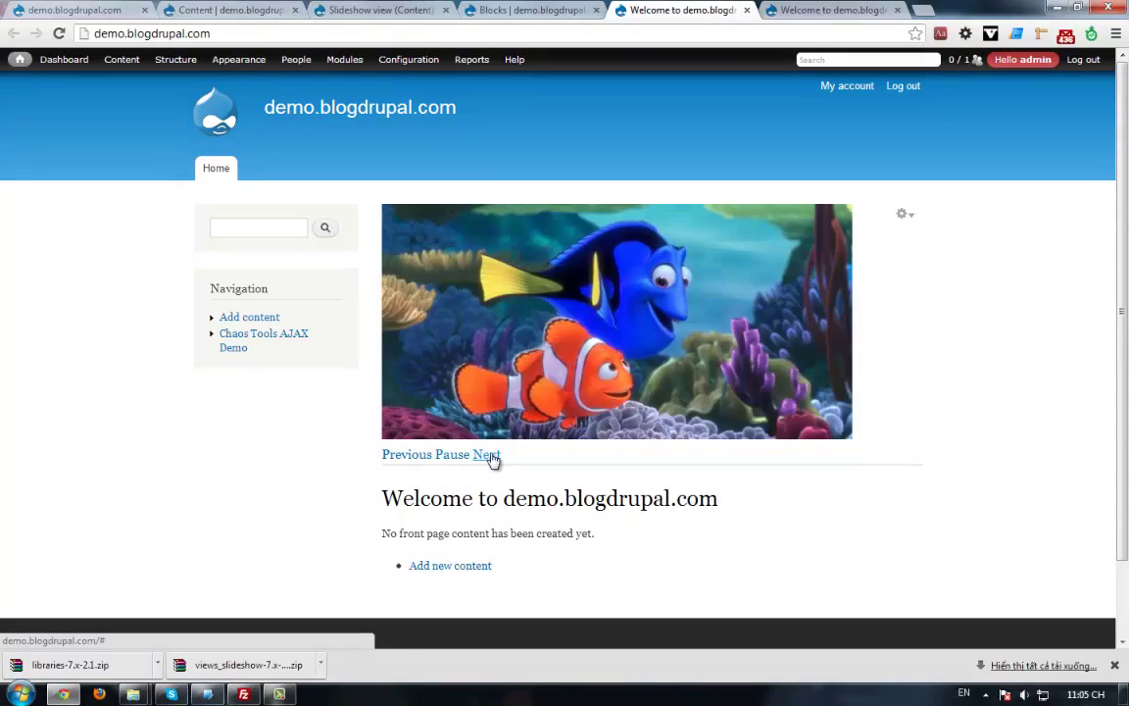
left_click(494, 458)
left_click(494, 460)
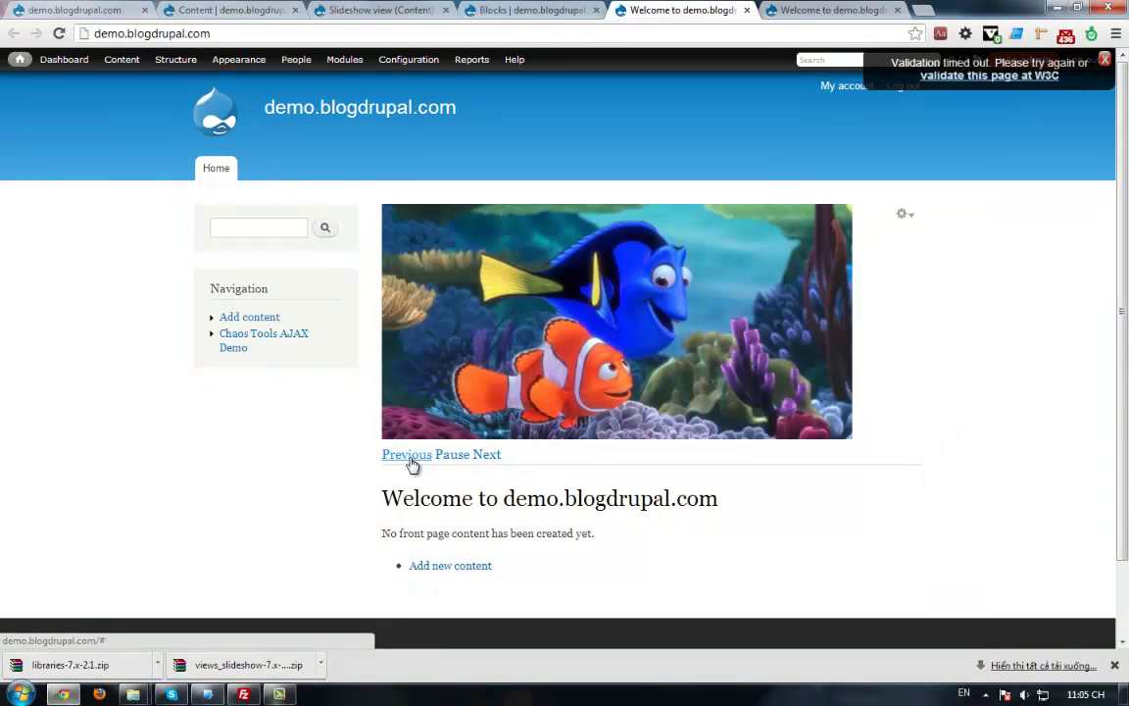
left_click(490, 460)
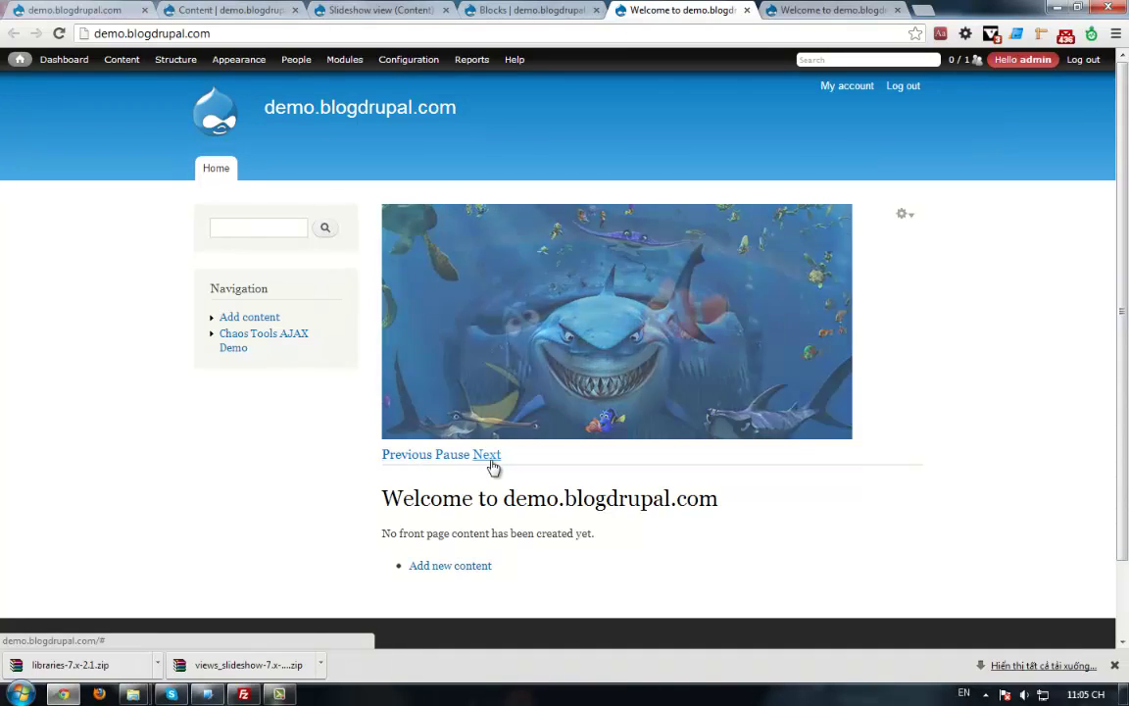